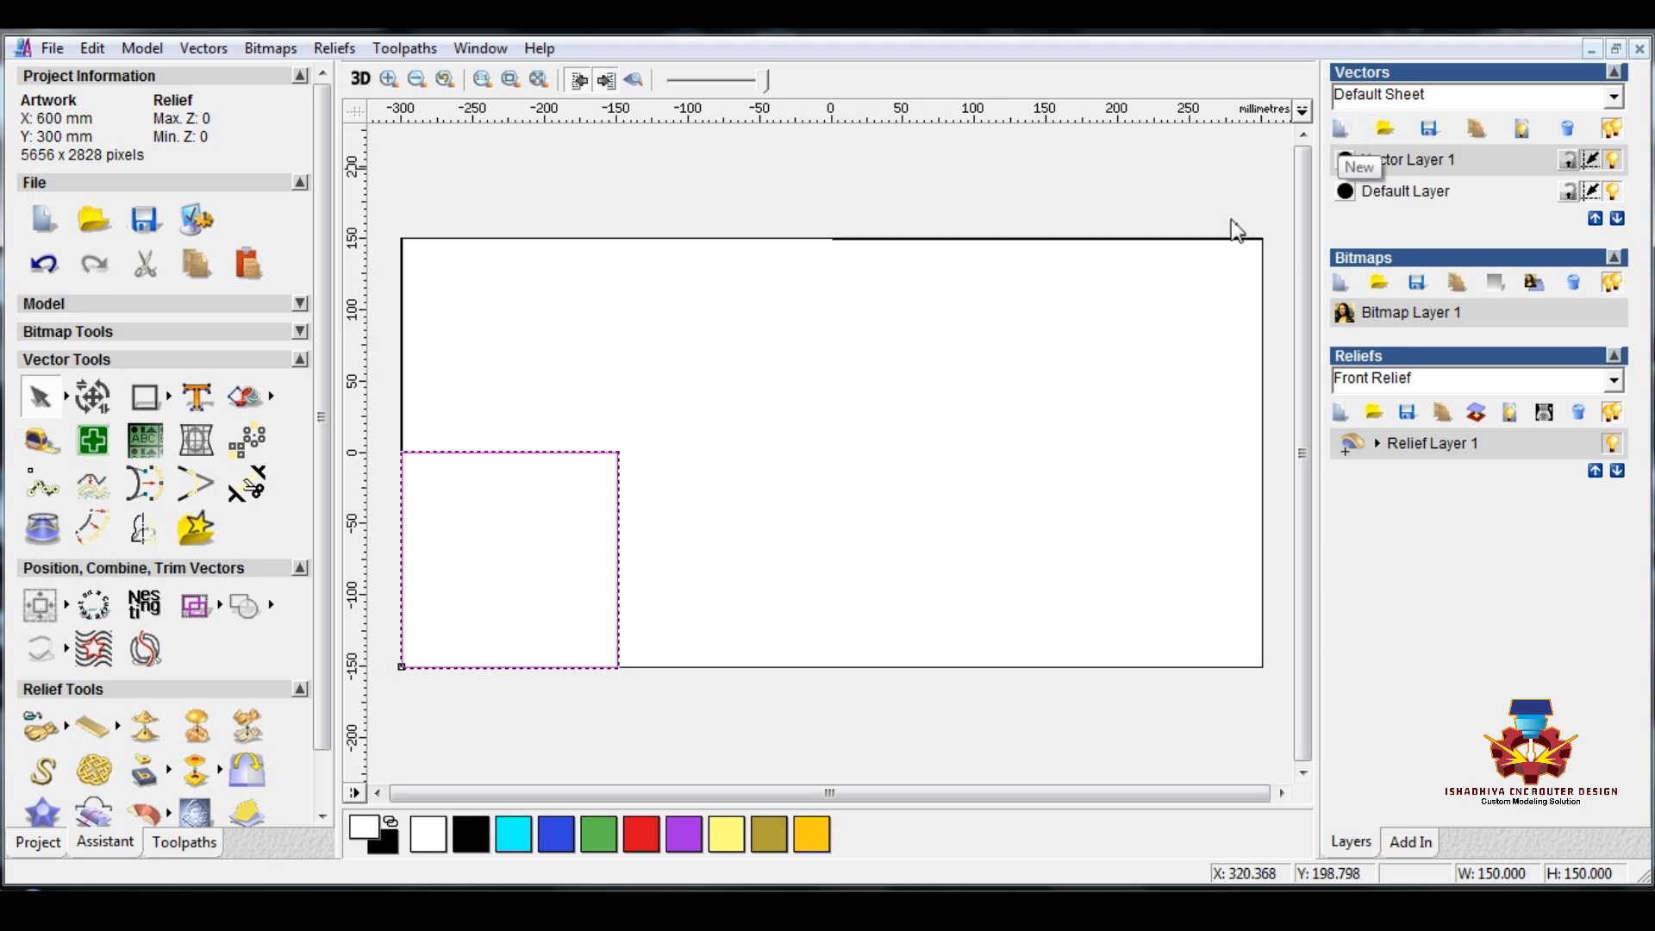
- Offset the 150 mm square inwards by 8 mm with sharp corners, keeping the original vector
left_click(93, 529)
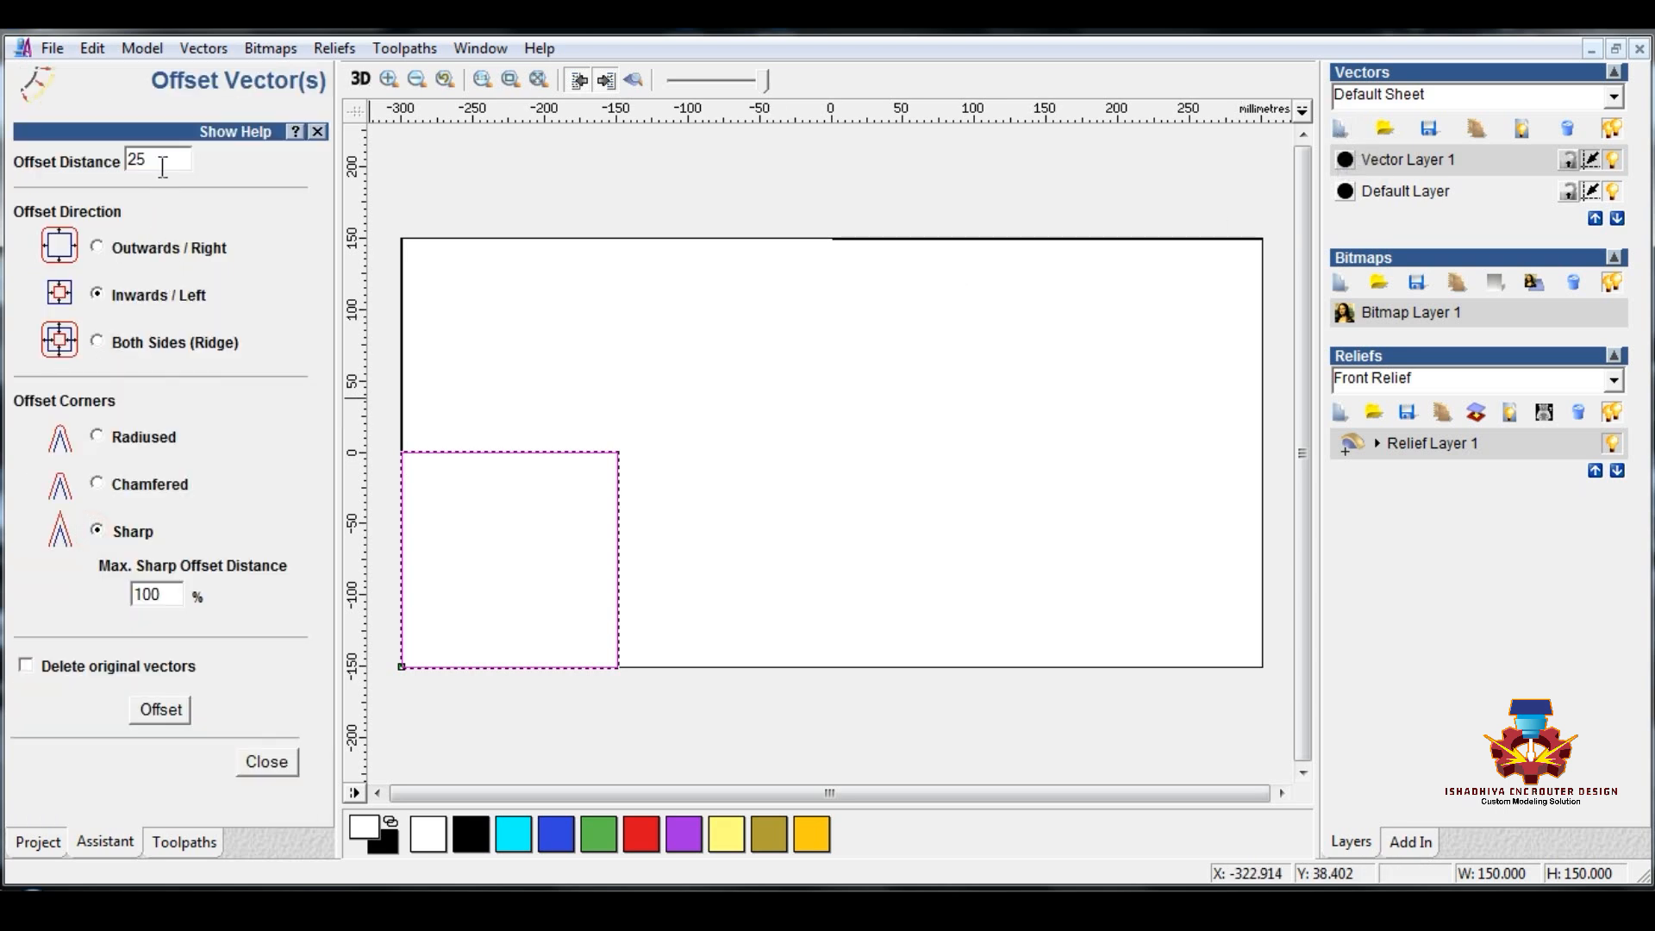
type("8")
left_click(162, 709)
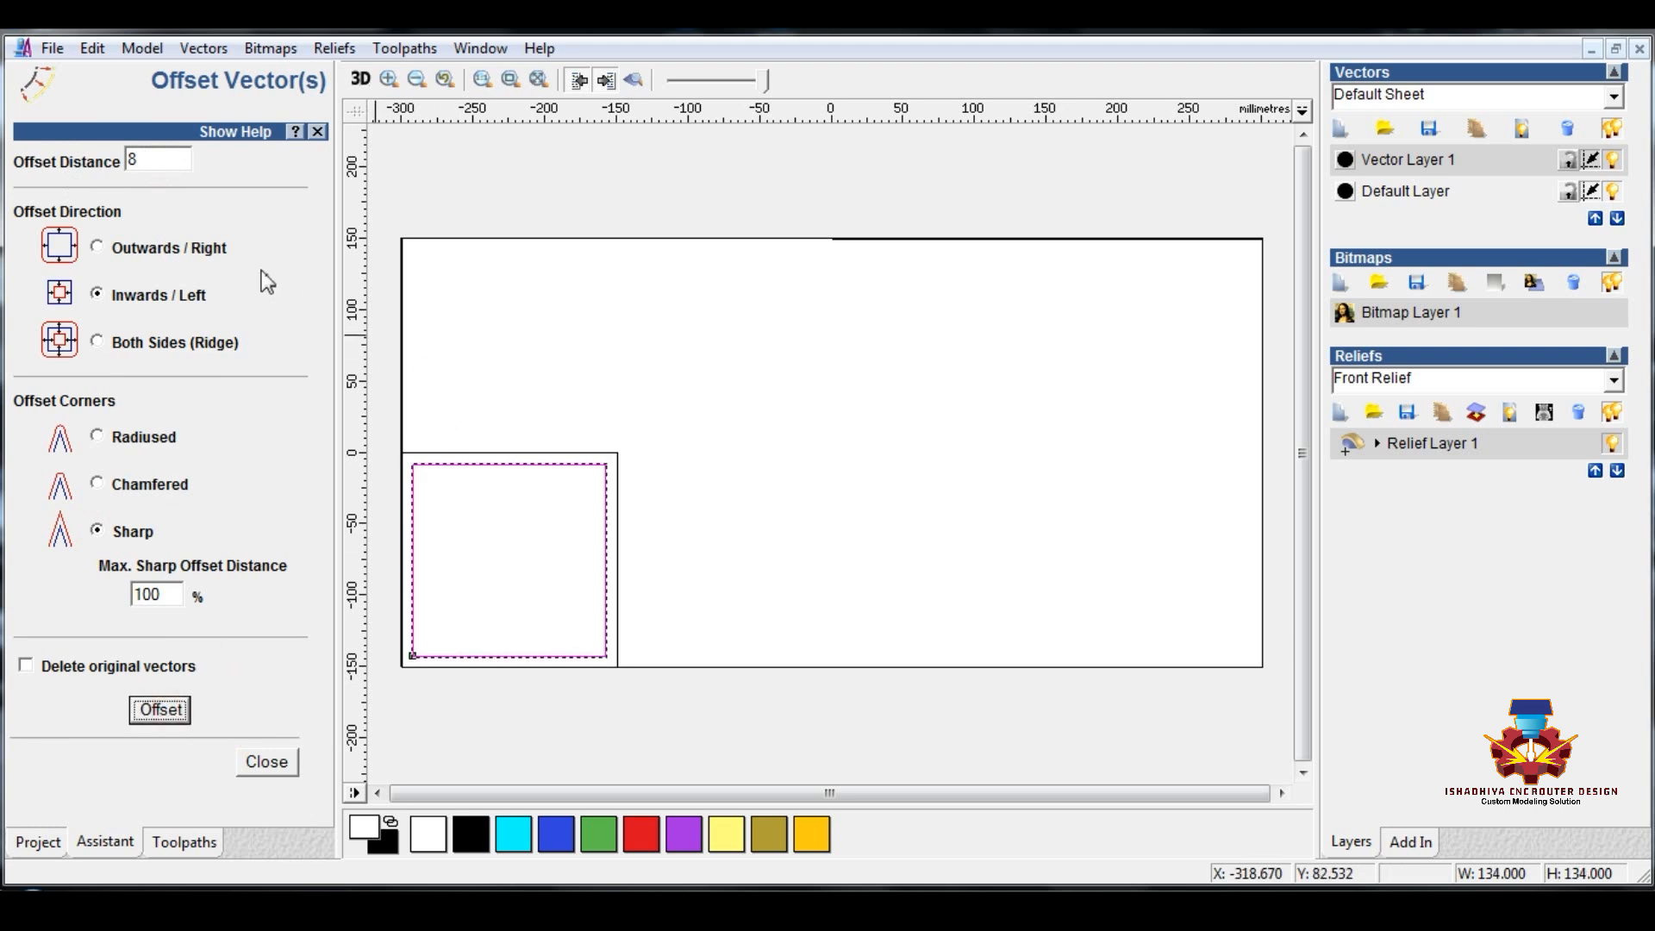
left_click(498, 328)
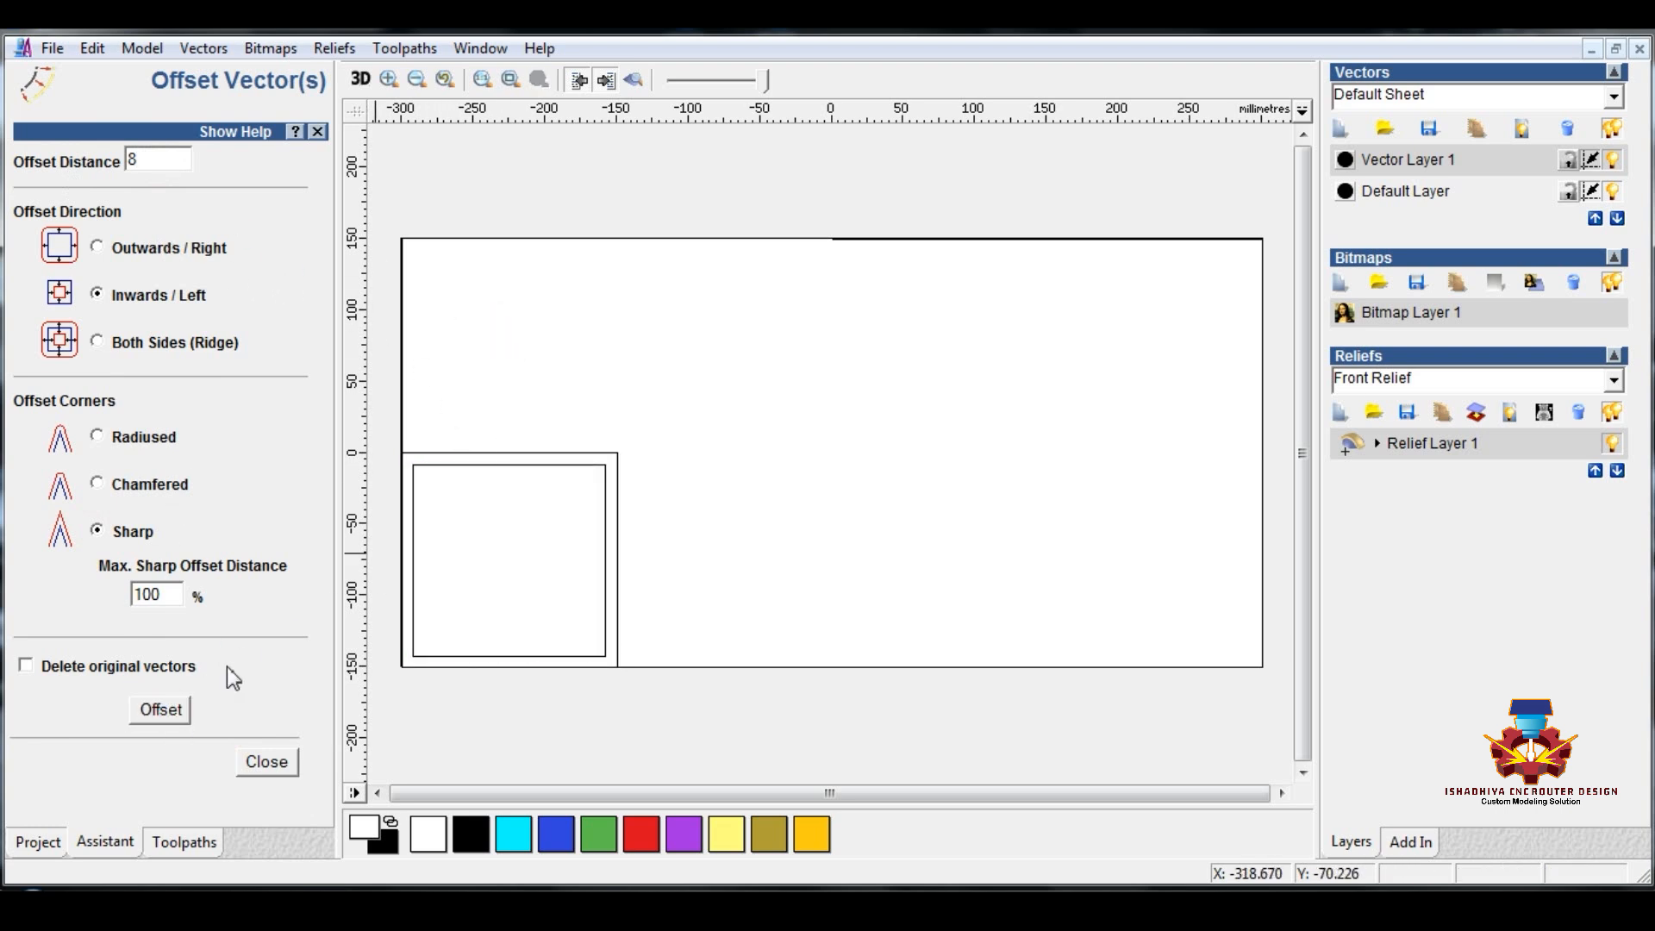
left_click(265, 763)
- Create a circle of radius 67 mm centred at X -225, Y -75, inscribed in the inner square
left_click(171, 400)
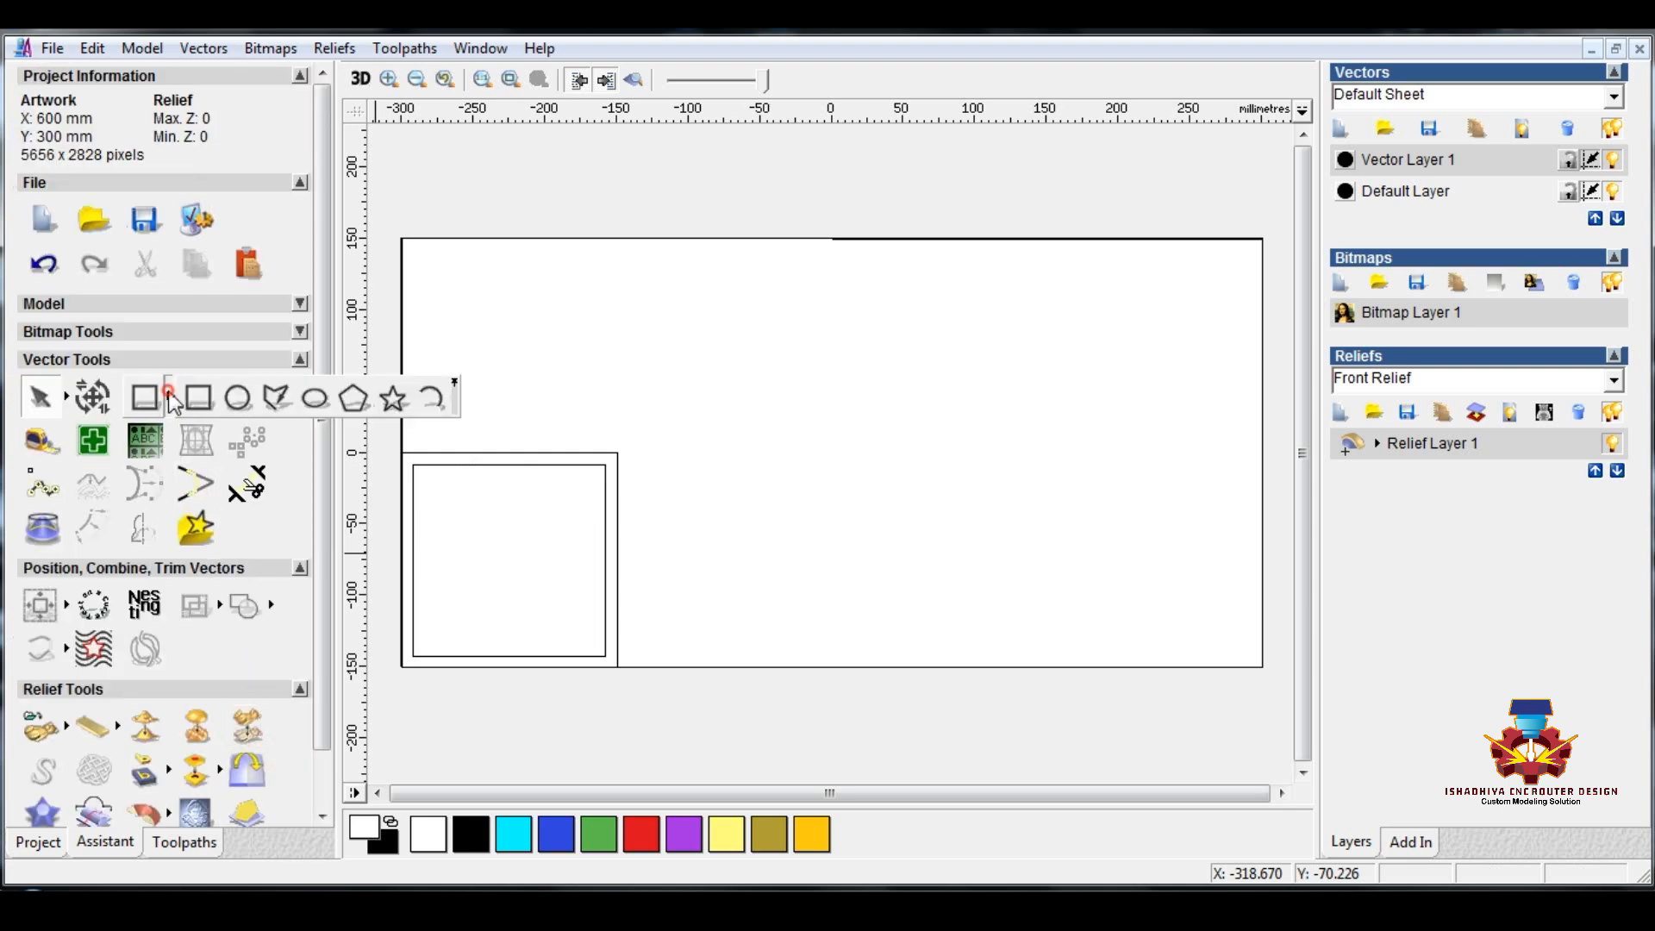
left_click(231, 398)
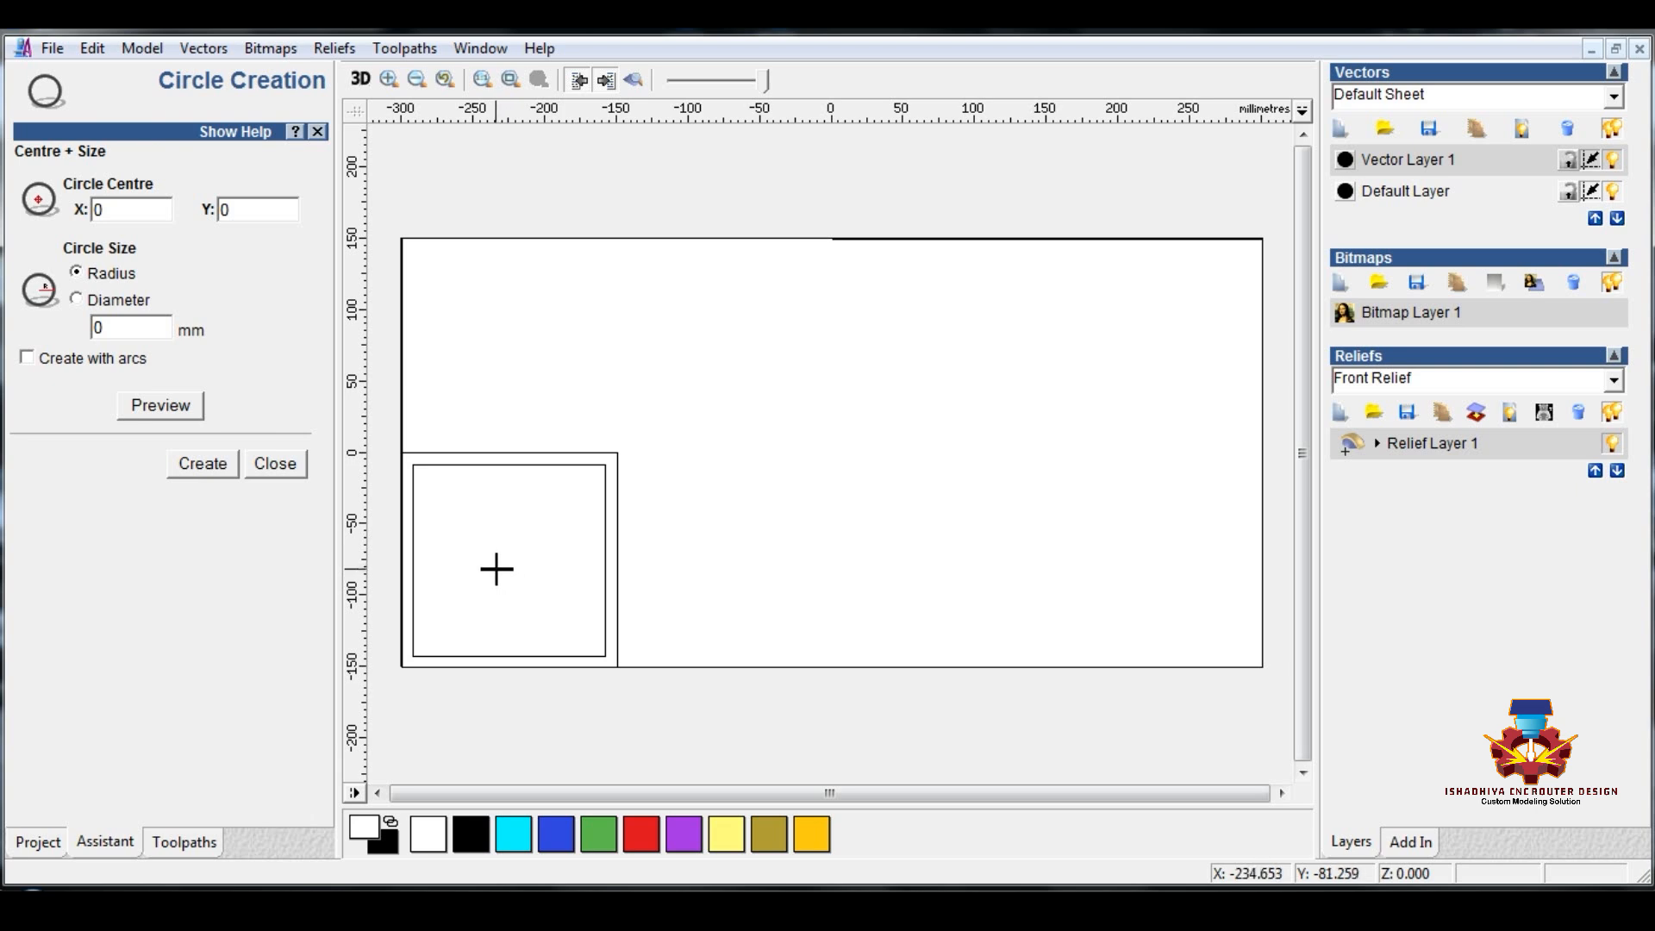
left_click_drag(509, 560, 508, 654)
left_click(207, 464)
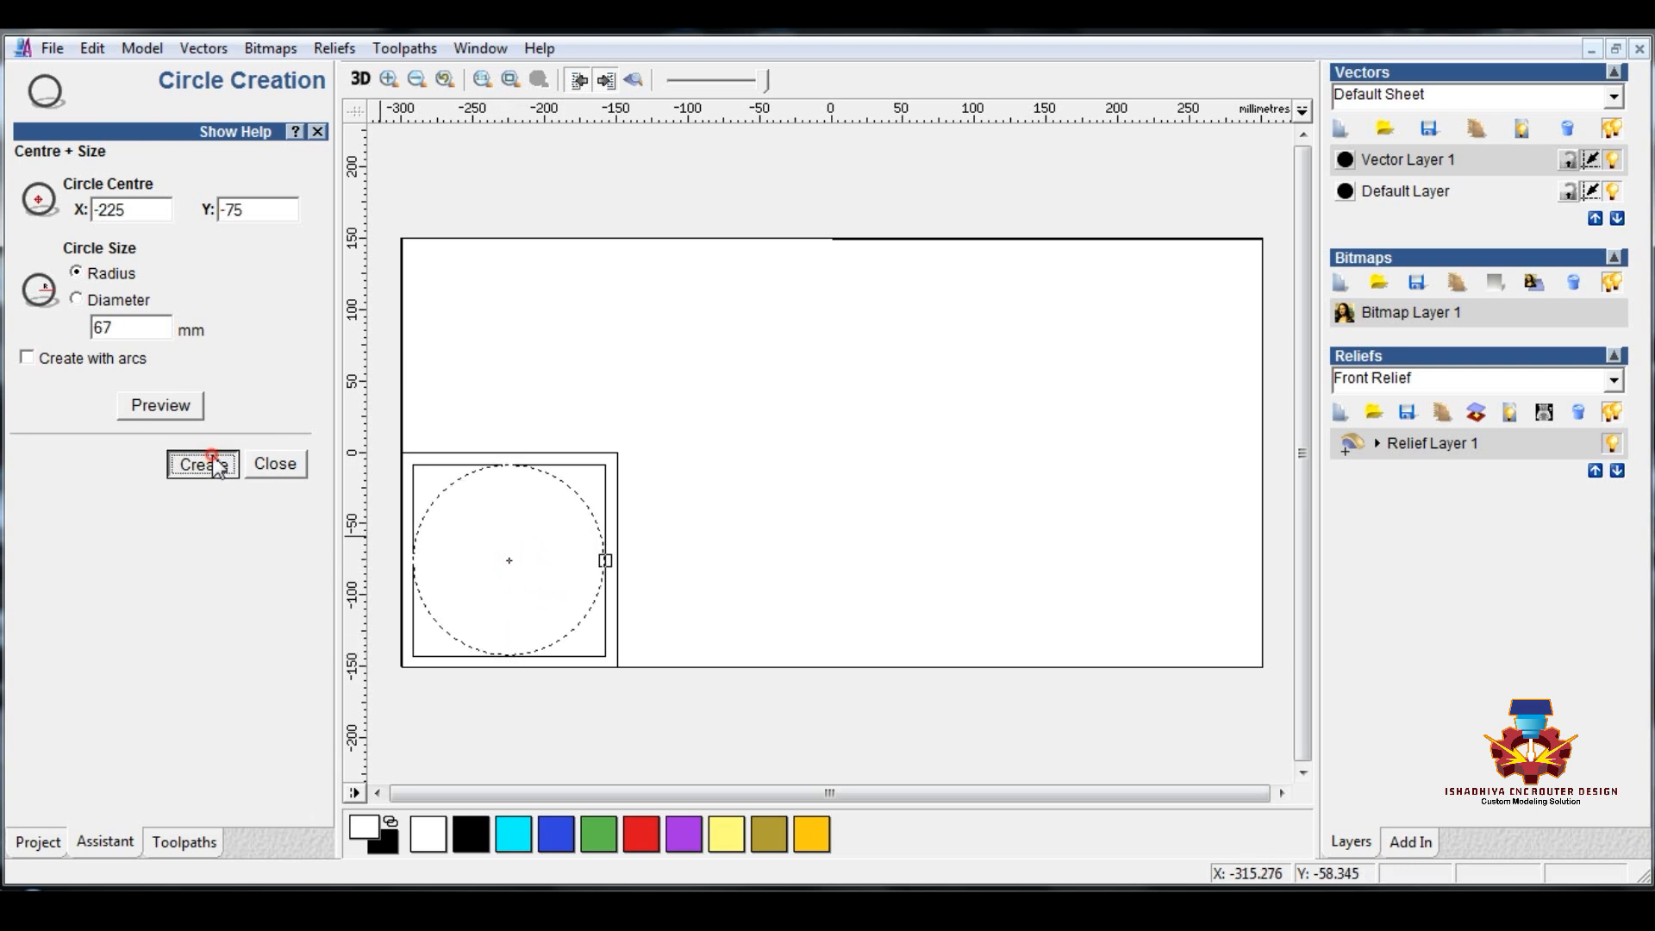
left_click(275, 463)
left_click(534, 353)
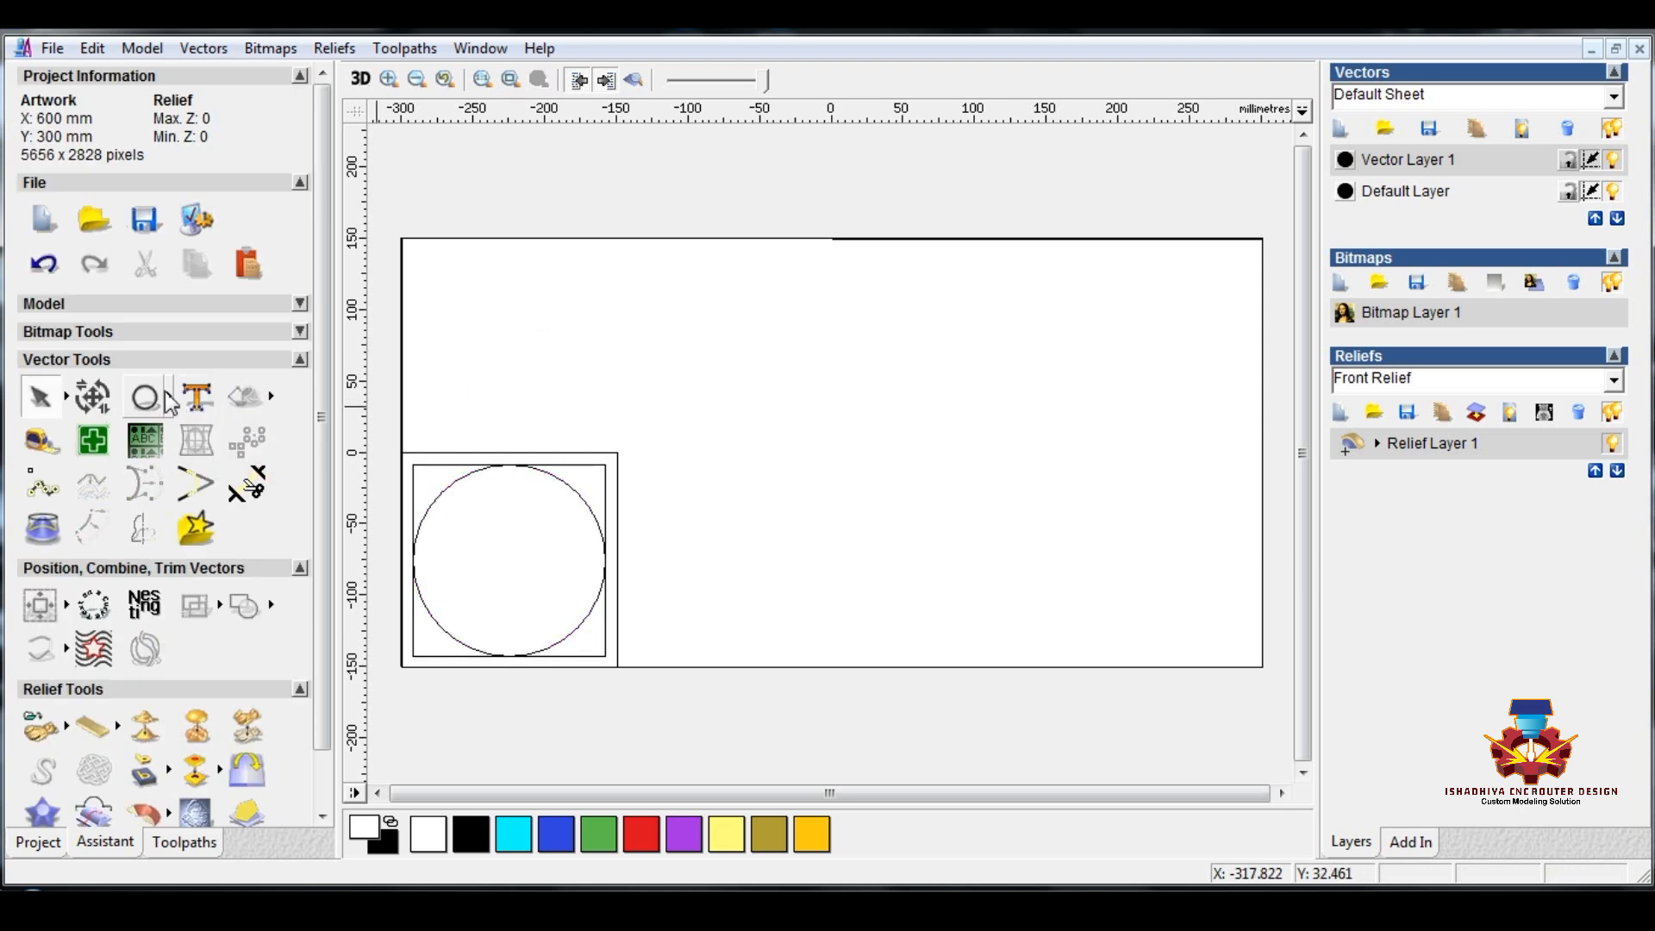
left_click(169, 398)
left_click(273, 397)
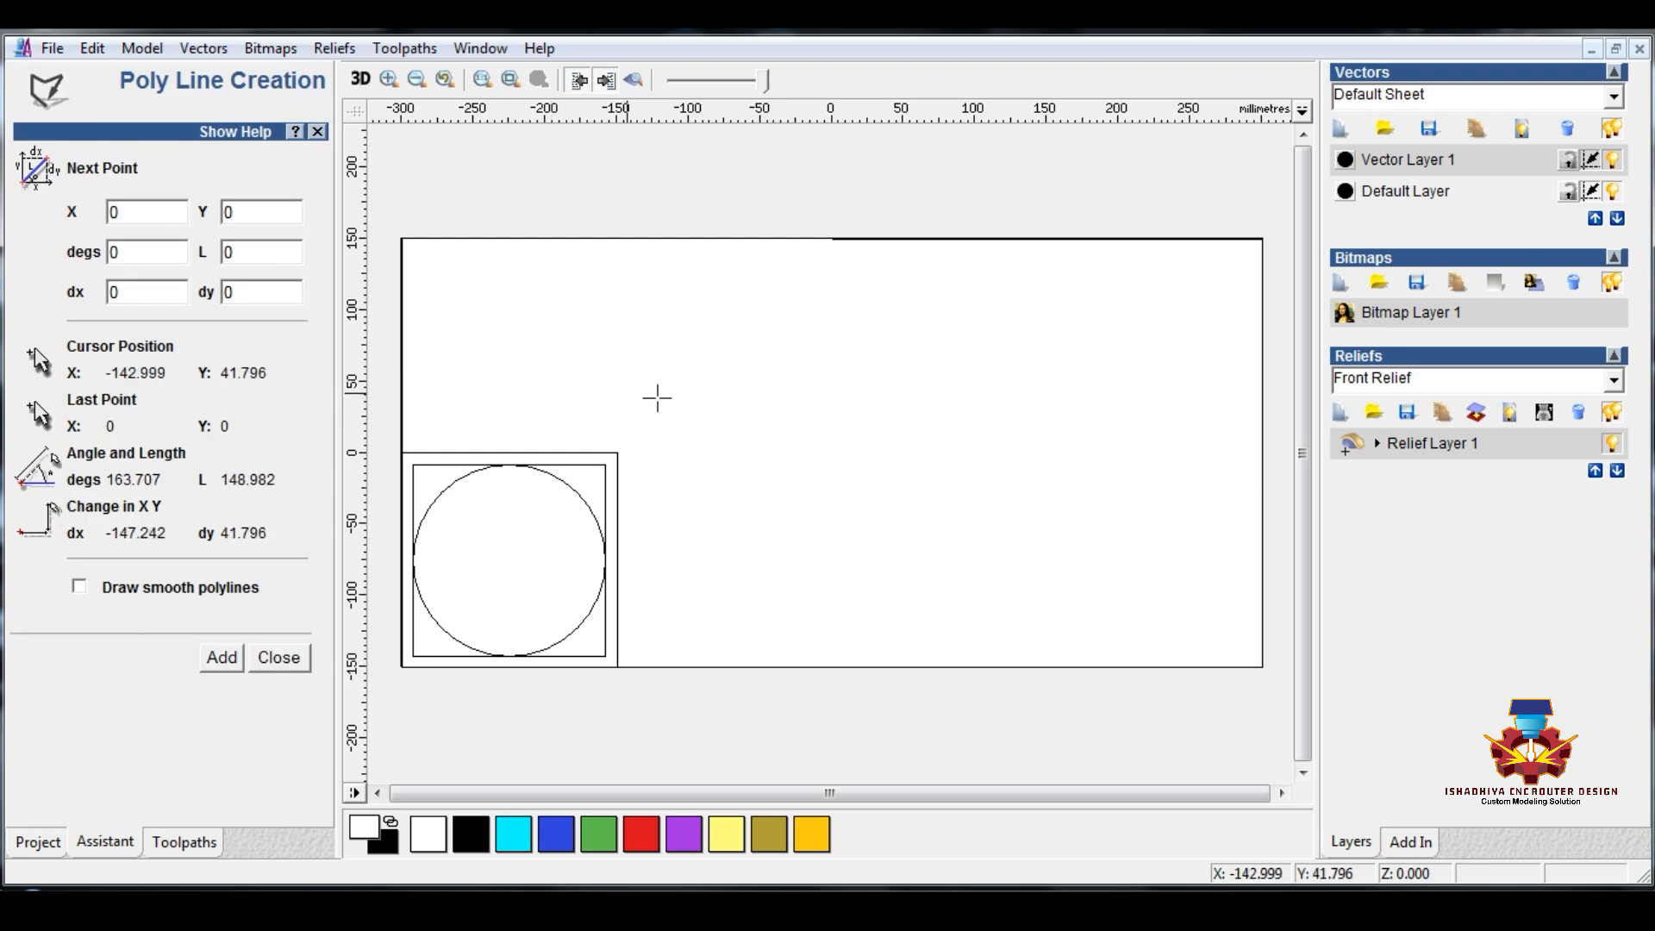
left_click(815, 363)
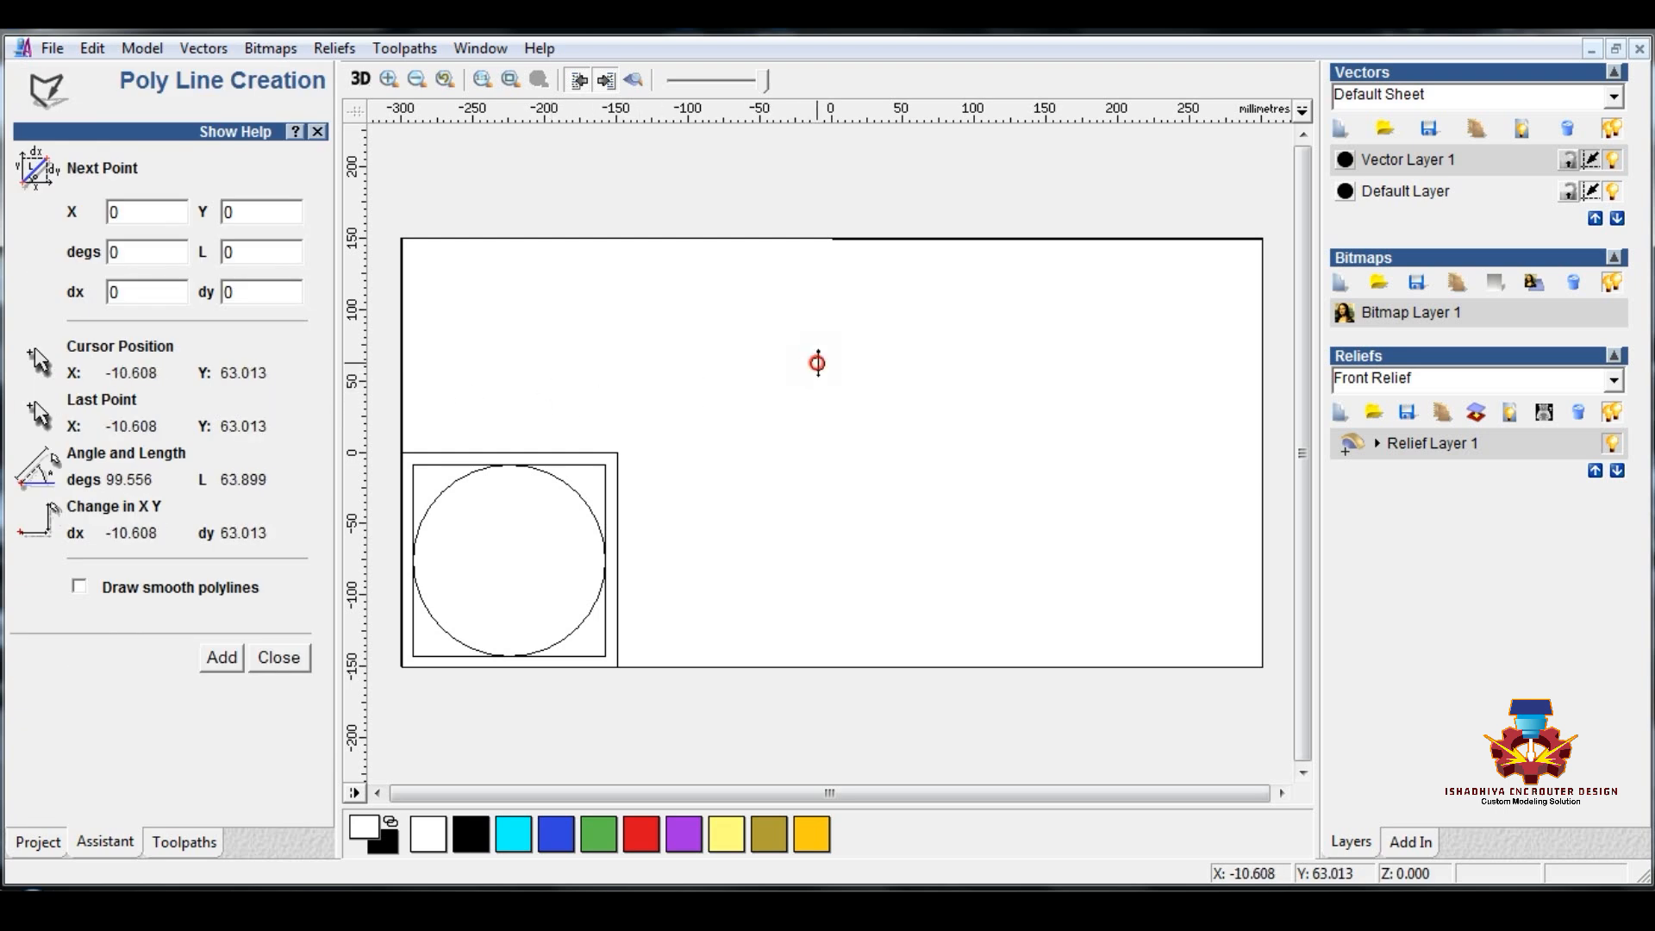
left_click(816, 465)
right_click(768, 443)
left_click_drag(743, 326, 887, 533)
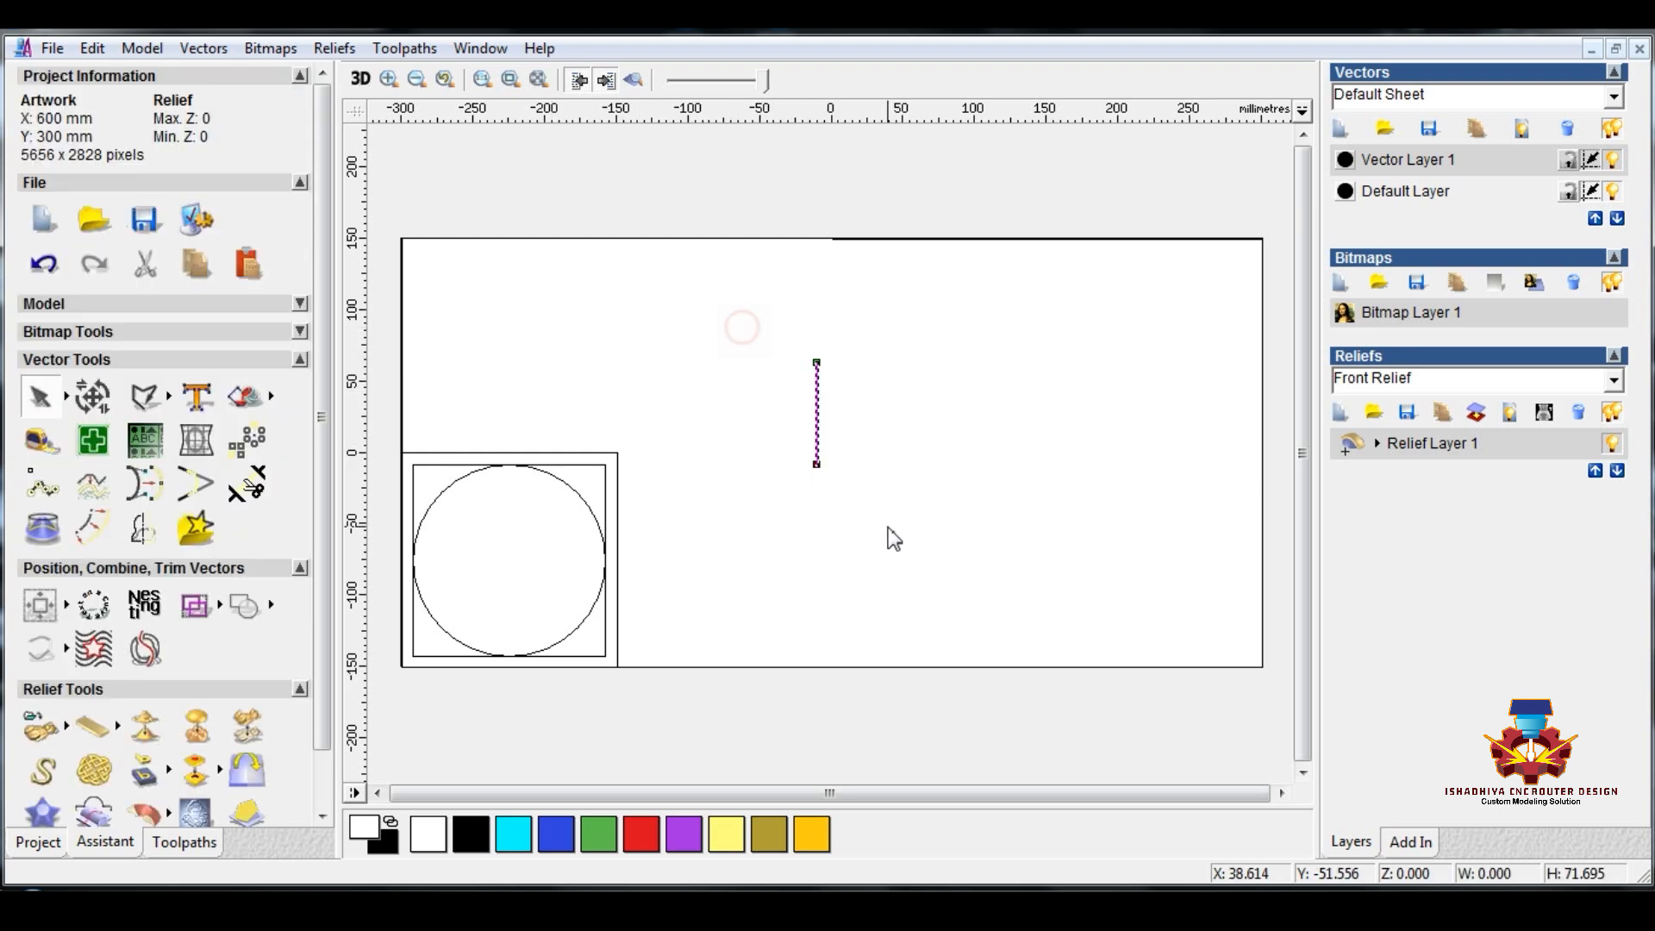
key("Delete")
- Draw a vertical polyline about 174 mm long and a horizontal one about 178 mm long crossing it on the empty sheet area
left_click(144, 397)
left_click(789, 338)
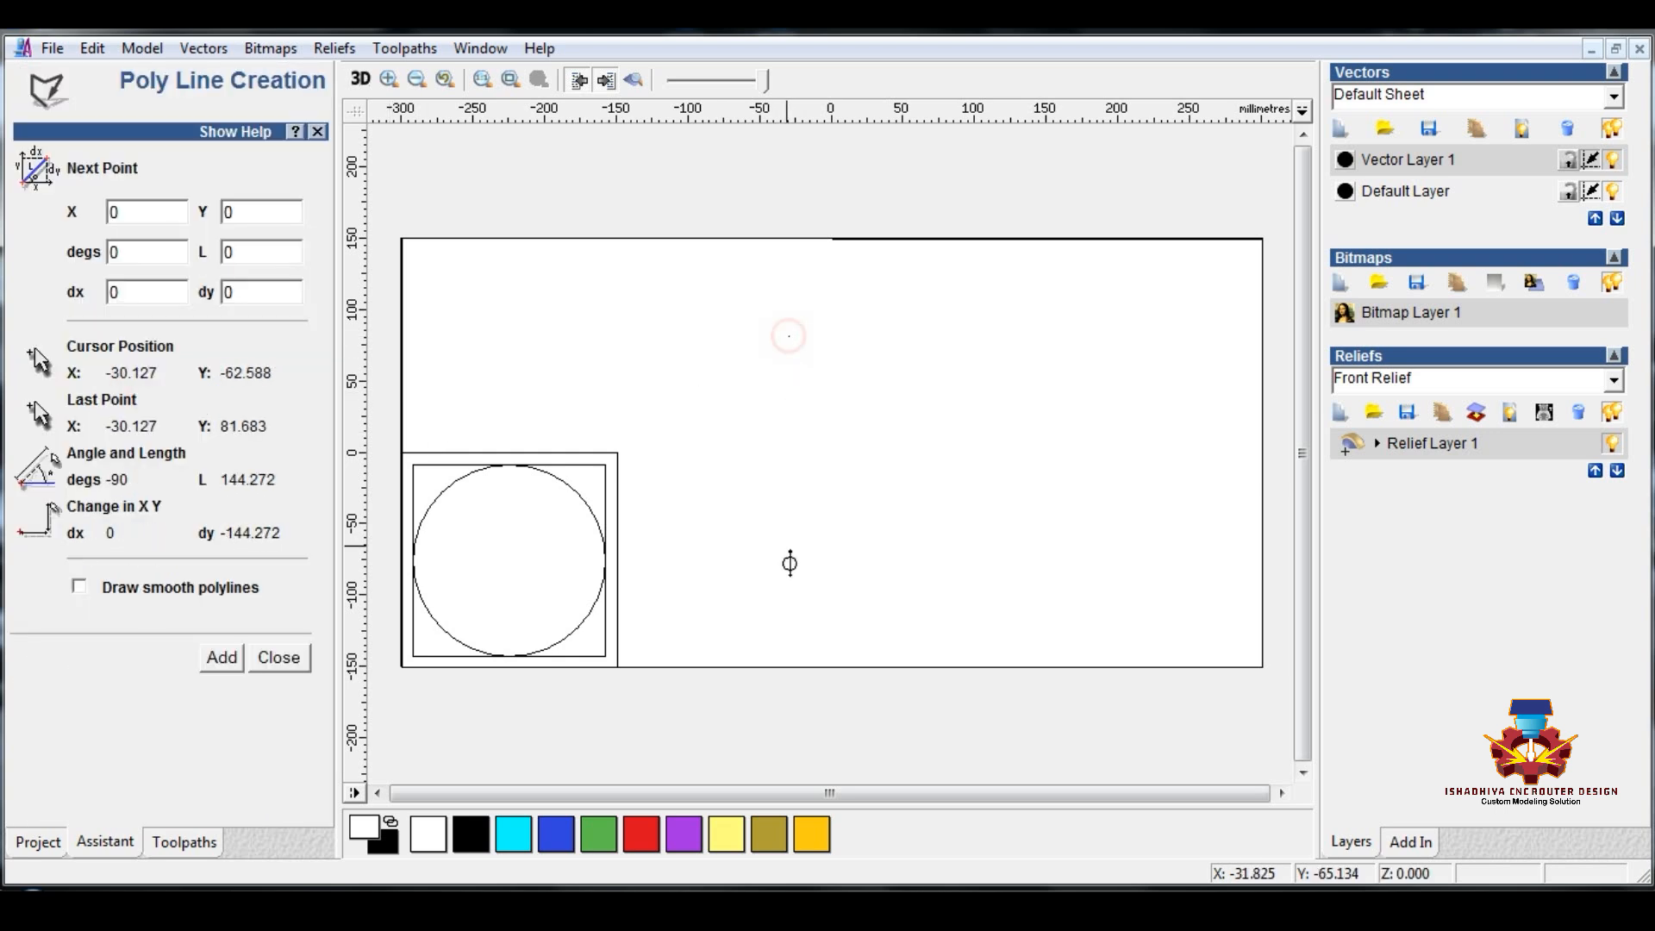
left_click(786, 586)
right_click(786, 585)
left_click(695, 474)
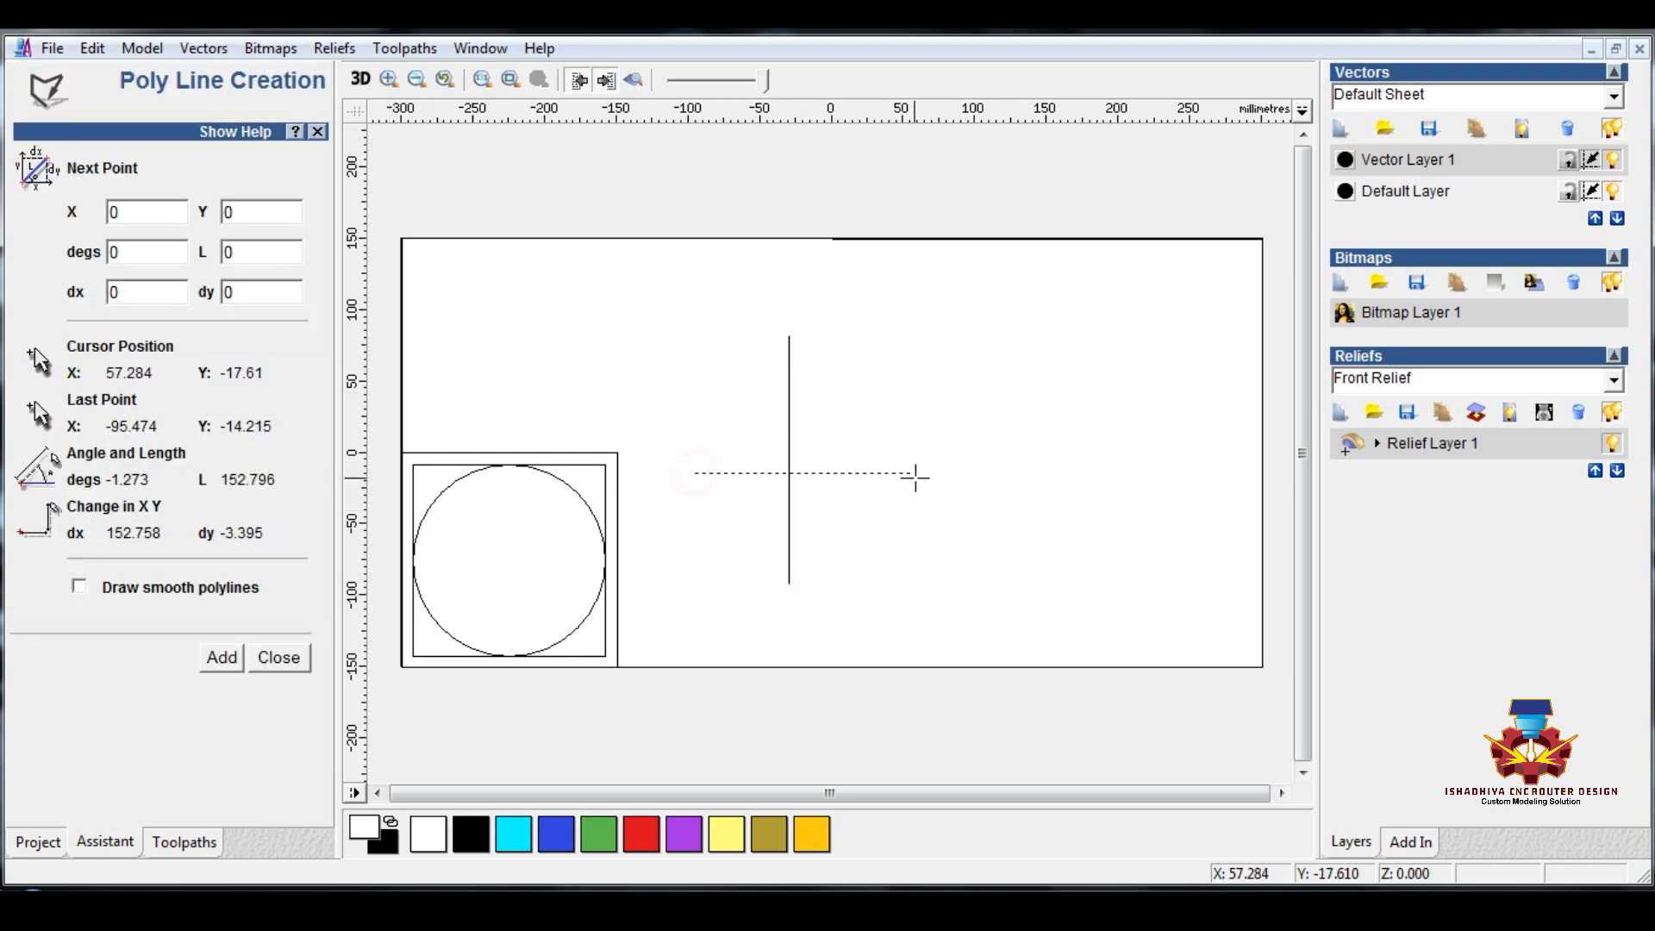
left_click(951, 473)
right_click(953, 470)
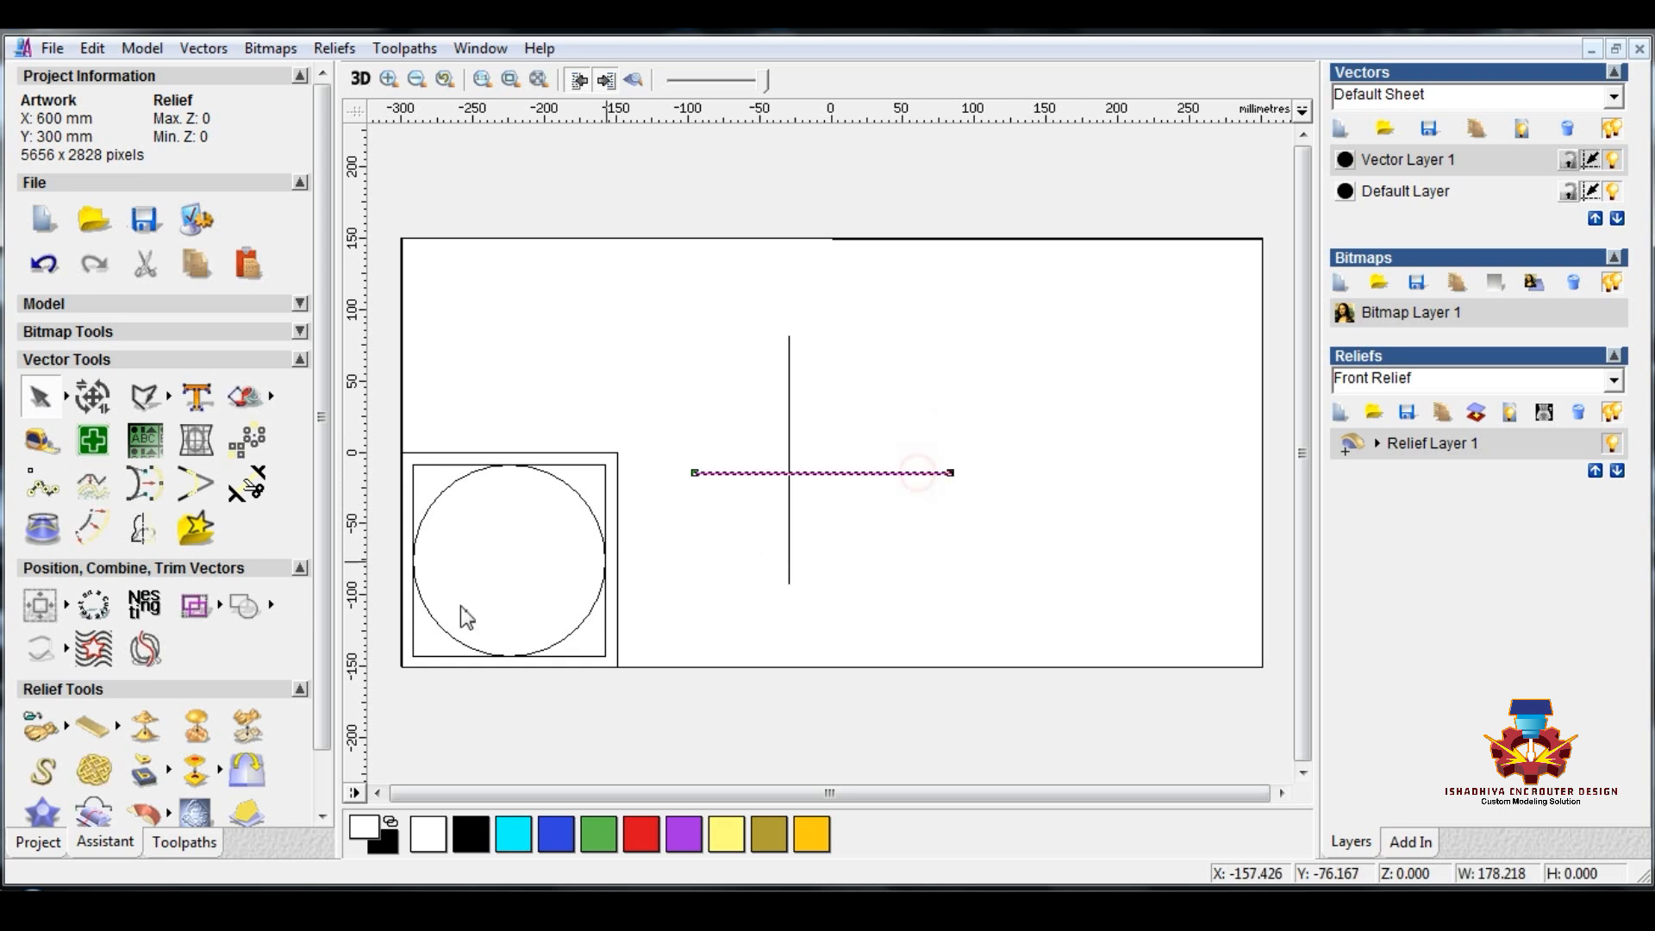
- Align both the horizontal and the vertical line to the centre of the sheet
left_click(67, 606)
left_click(367, 606)
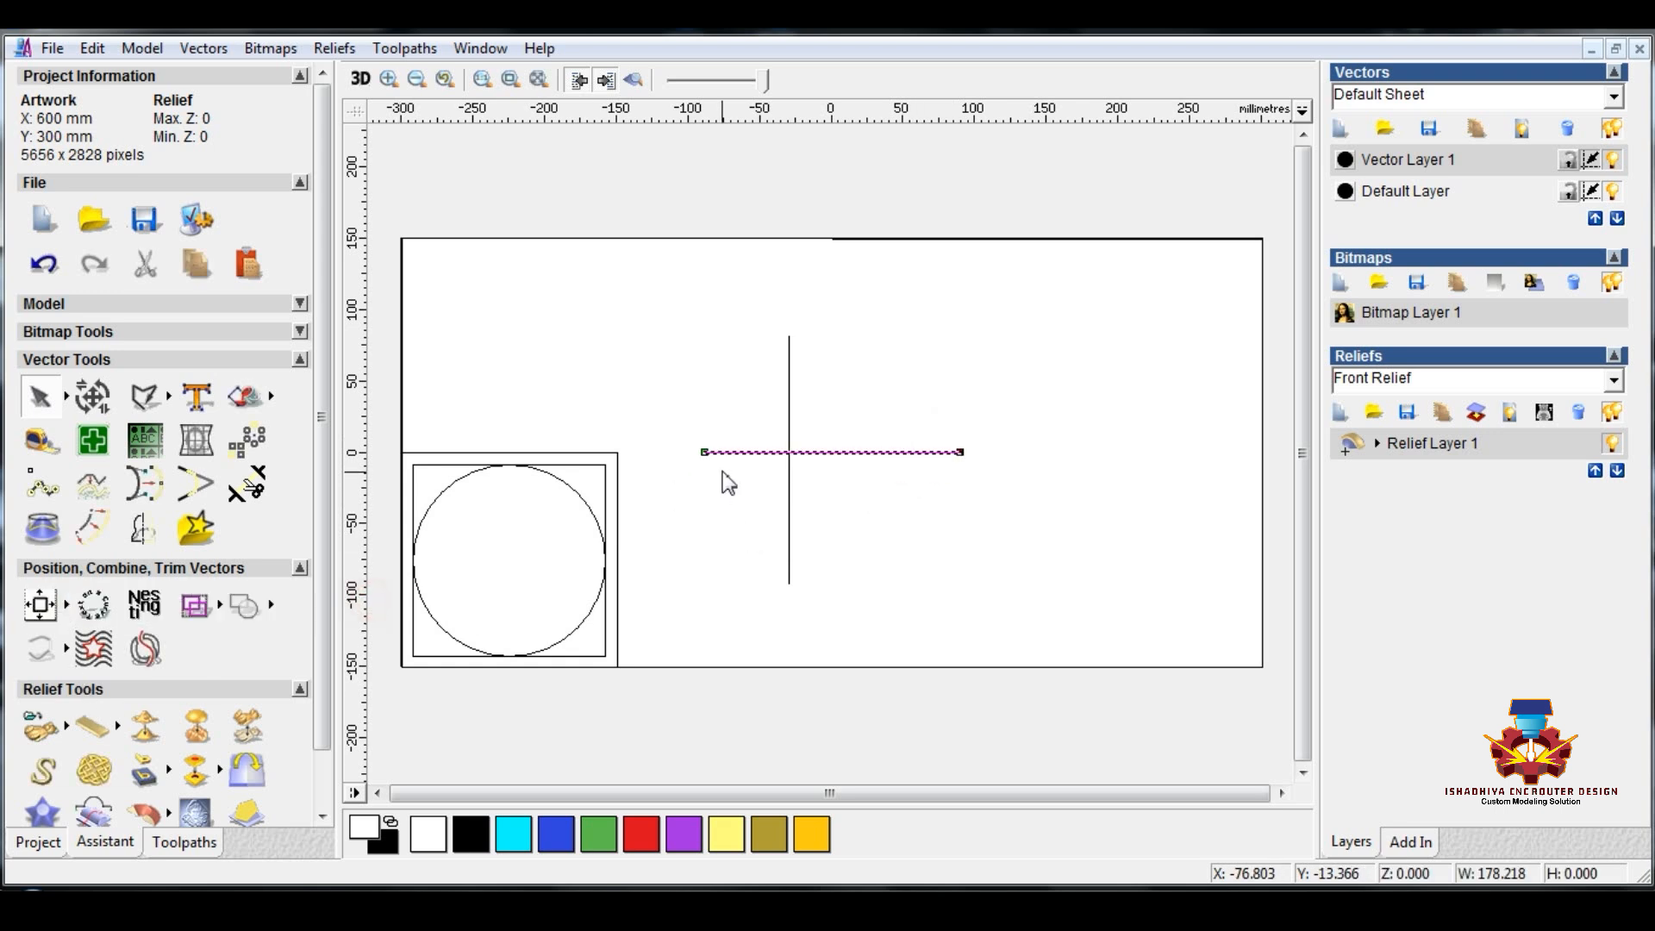
left_click(788, 392)
left_click(39, 606)
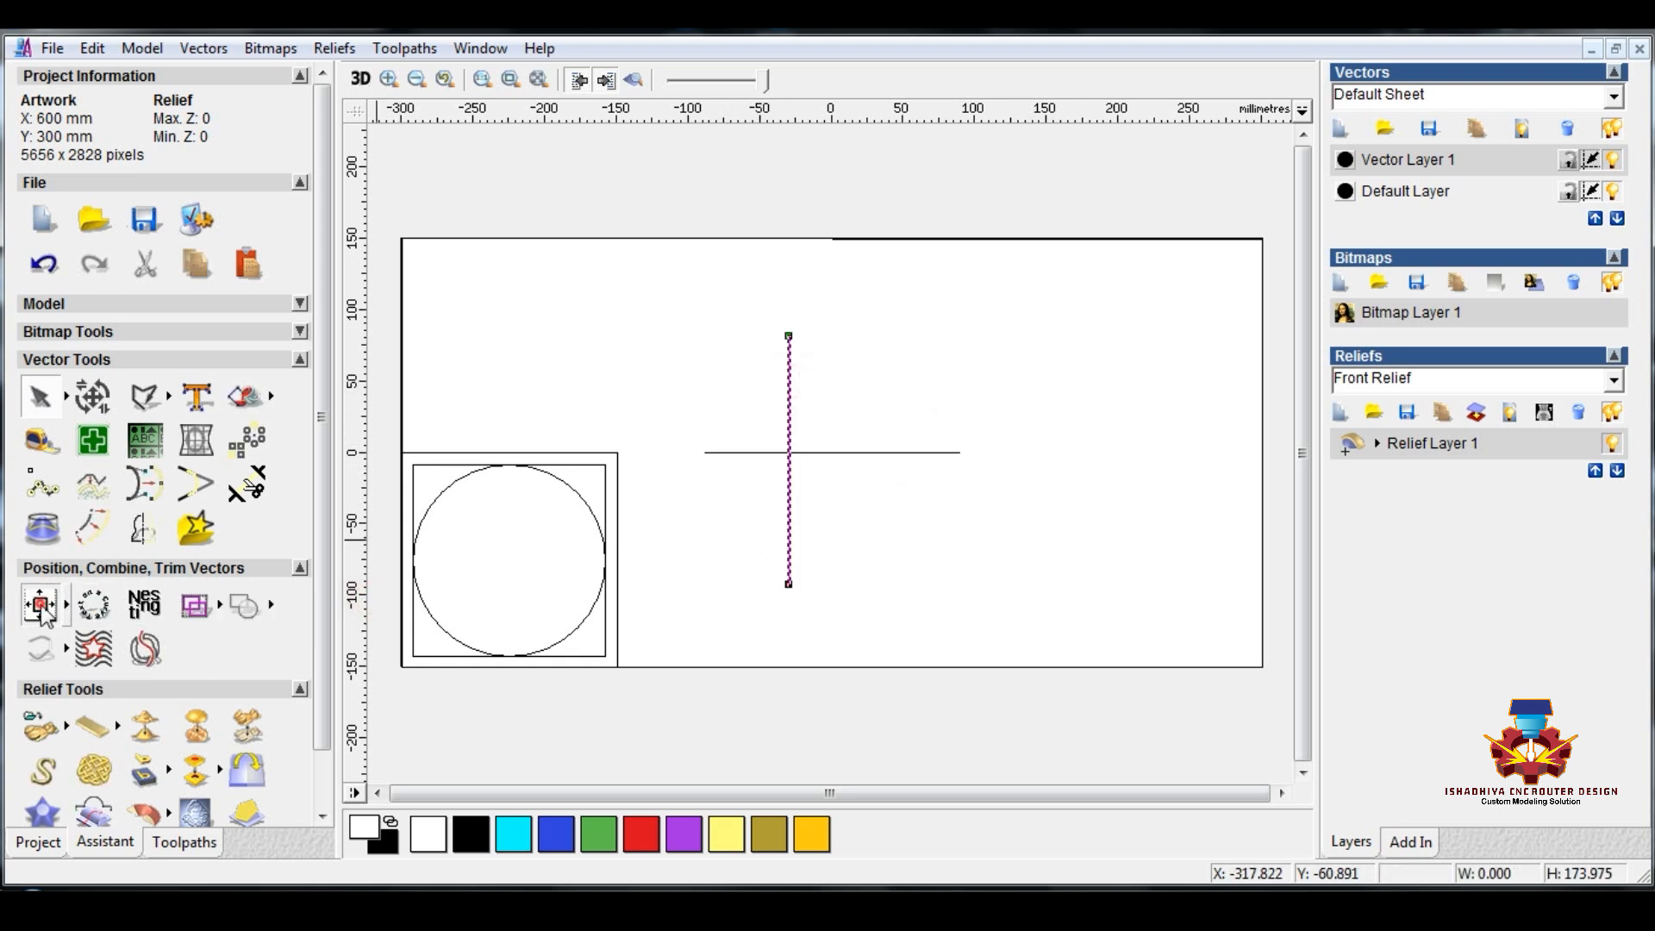
- Group the two crossing lines and move the group onto the circle's centre at X -225, Y -75
left_click_drag(685, 303, 1017, 628)
right_click(852, 438)
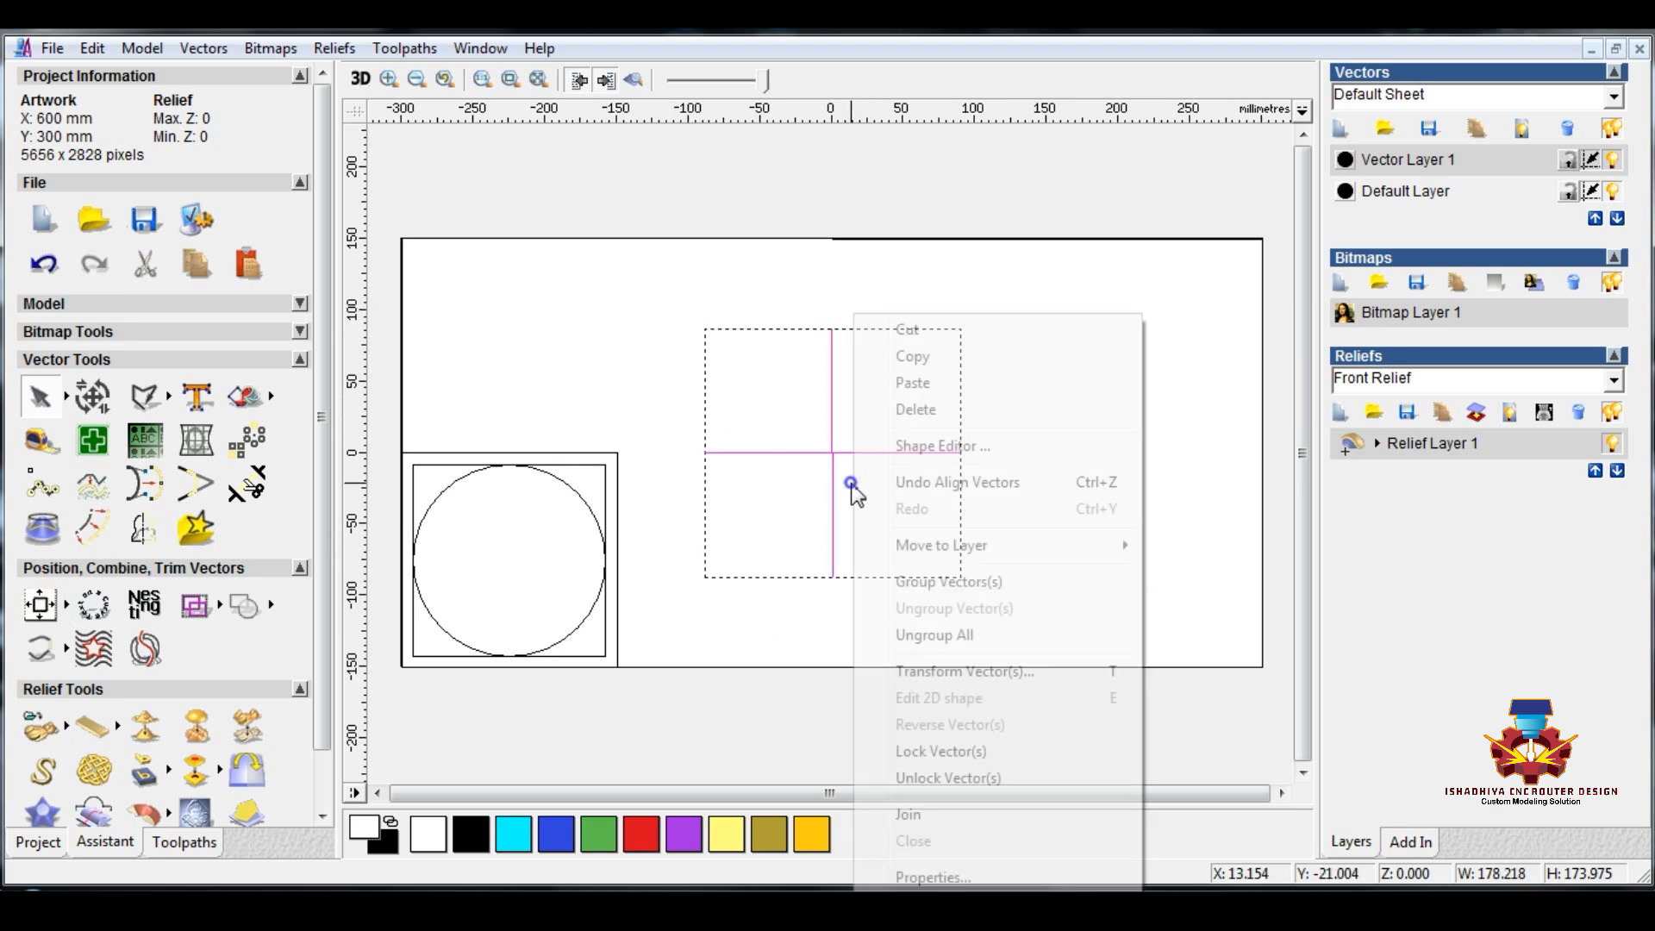
left_click(927, 582)
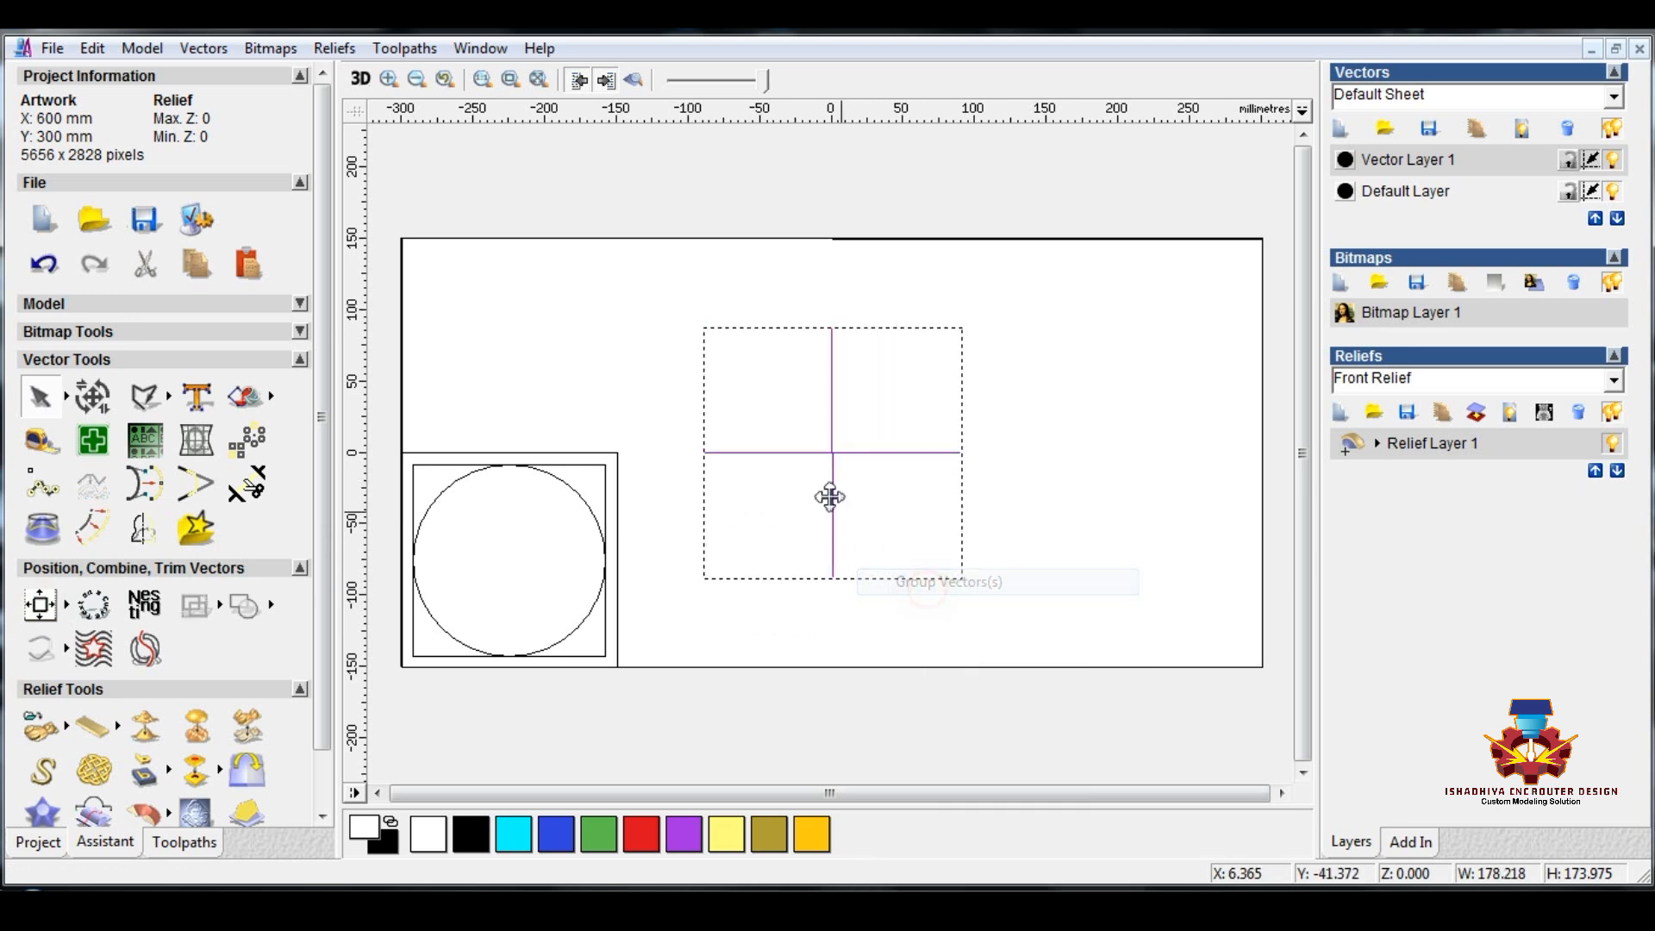
left_click_drag(834, 456, 510, 562)
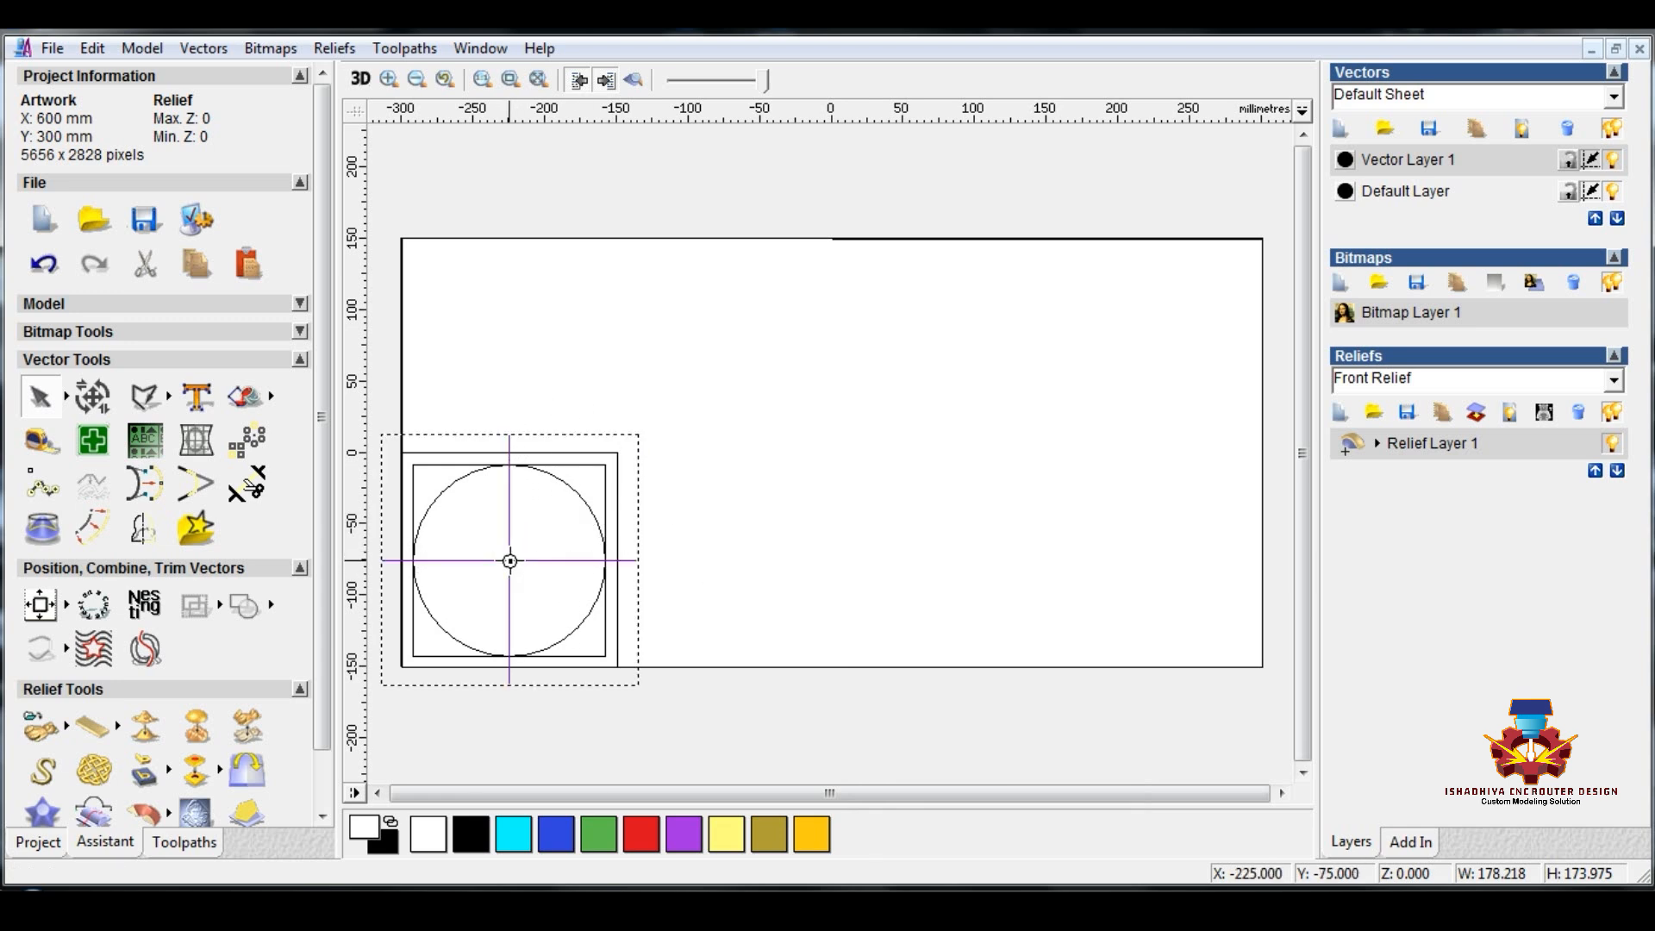
left_click(733, 405)
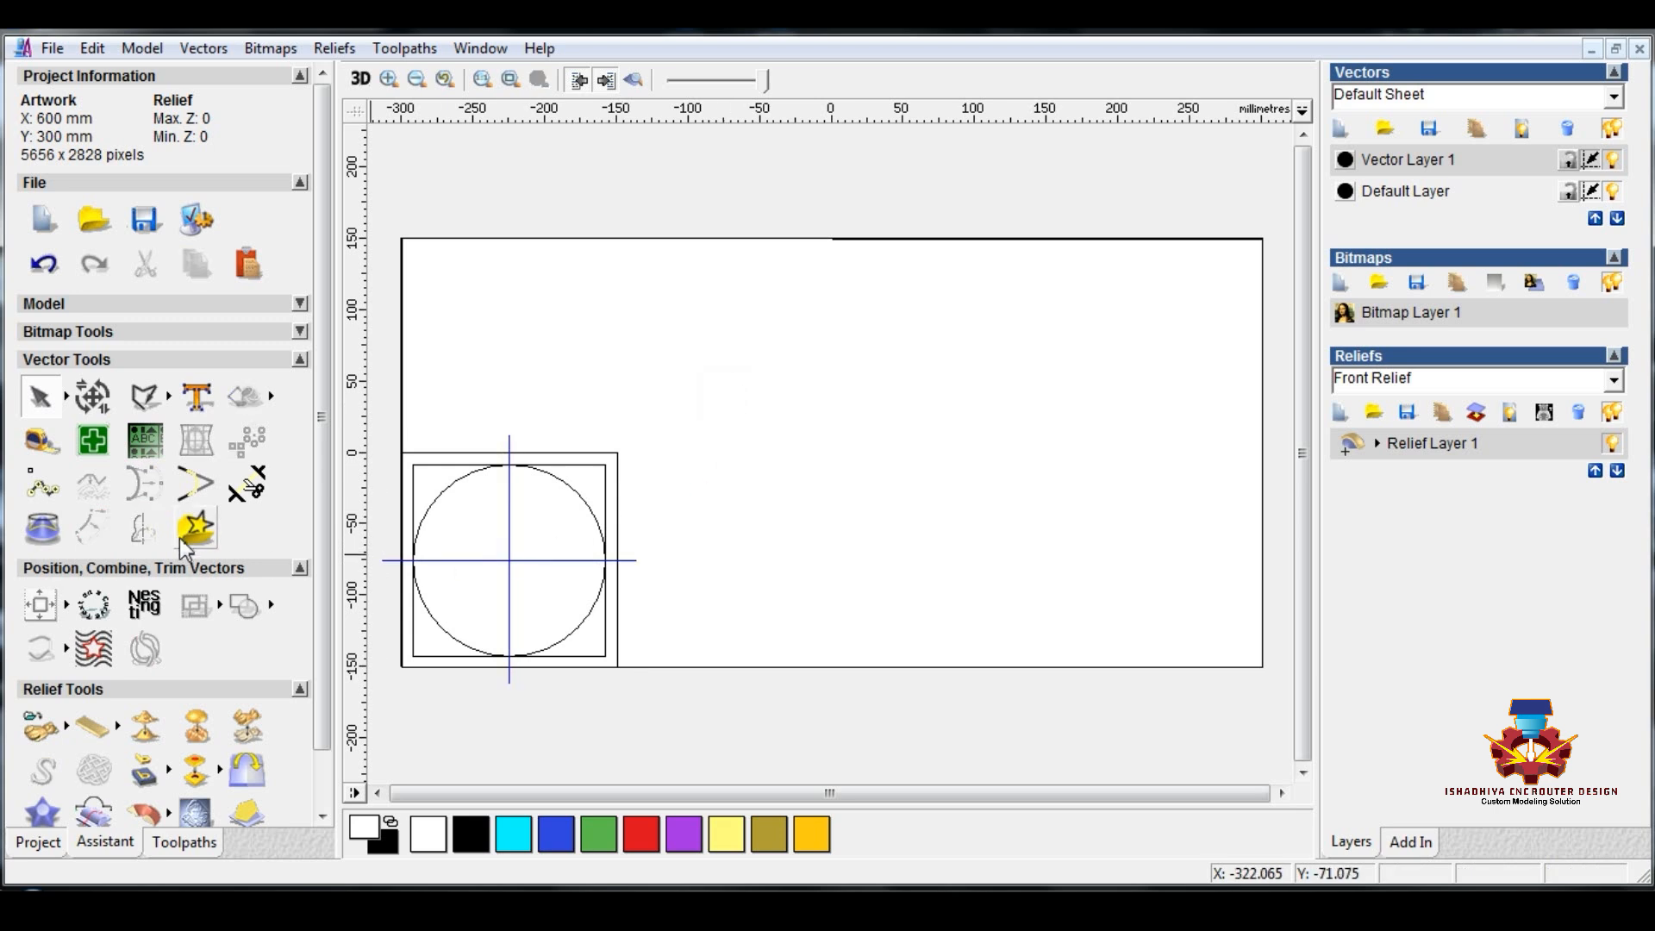
- Trim the circle's upper-right and lower-left arcs and the inner square's upper-left and lower-right corners to leave a leaf outline
left_click(256, 490)
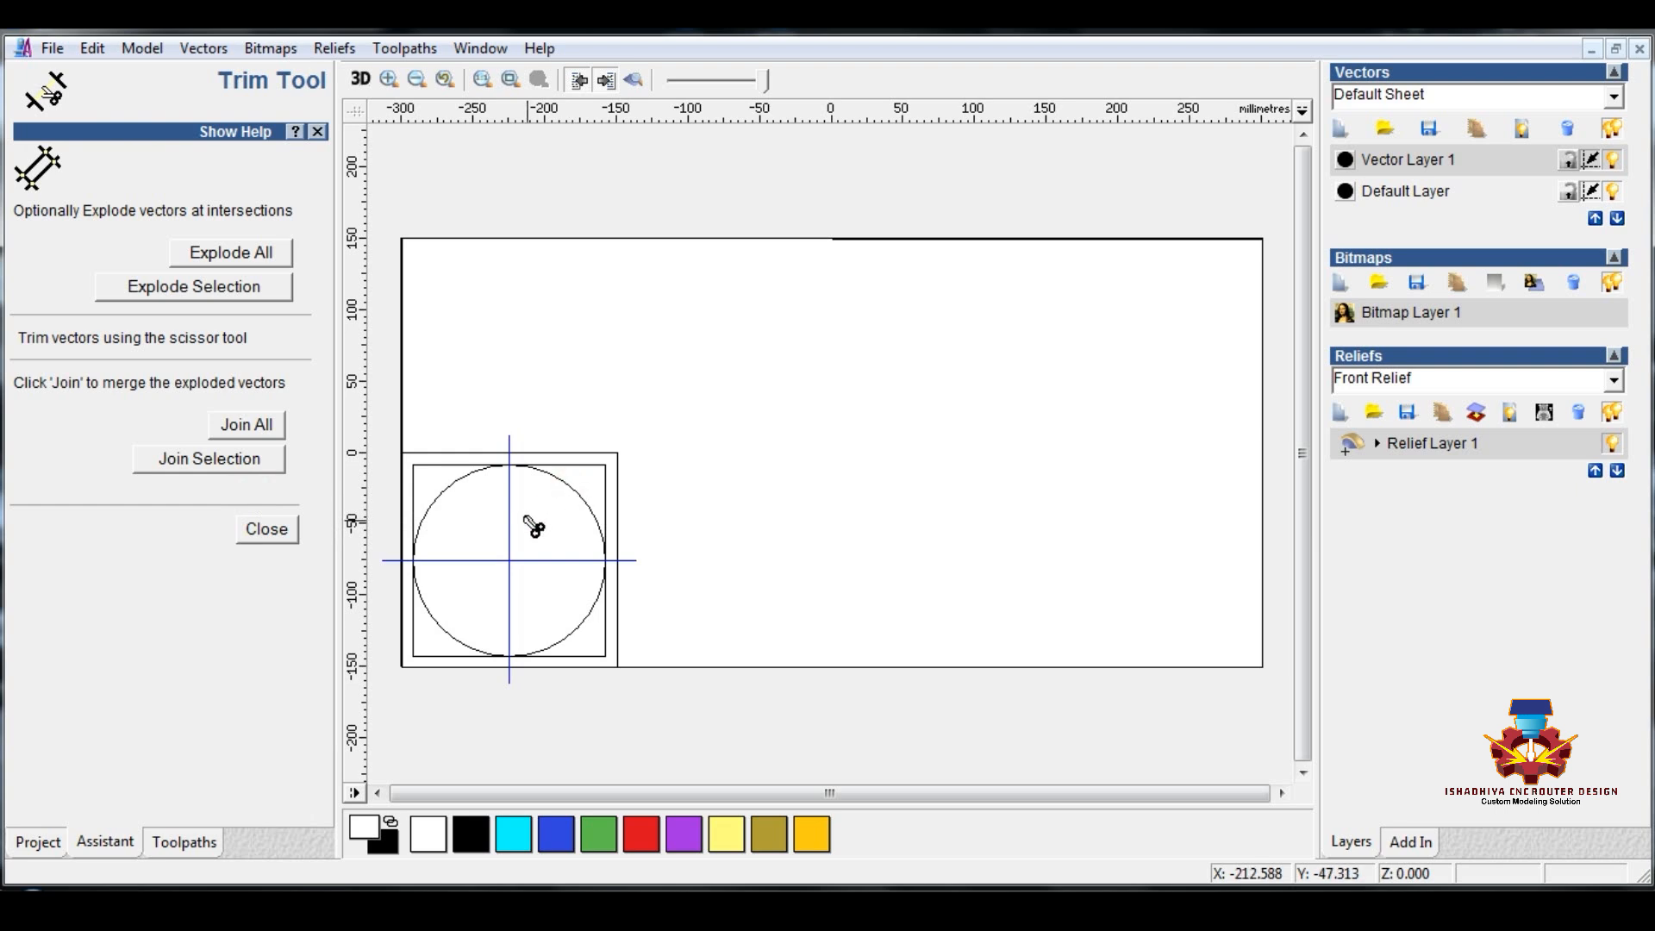
left_click(577, 494)
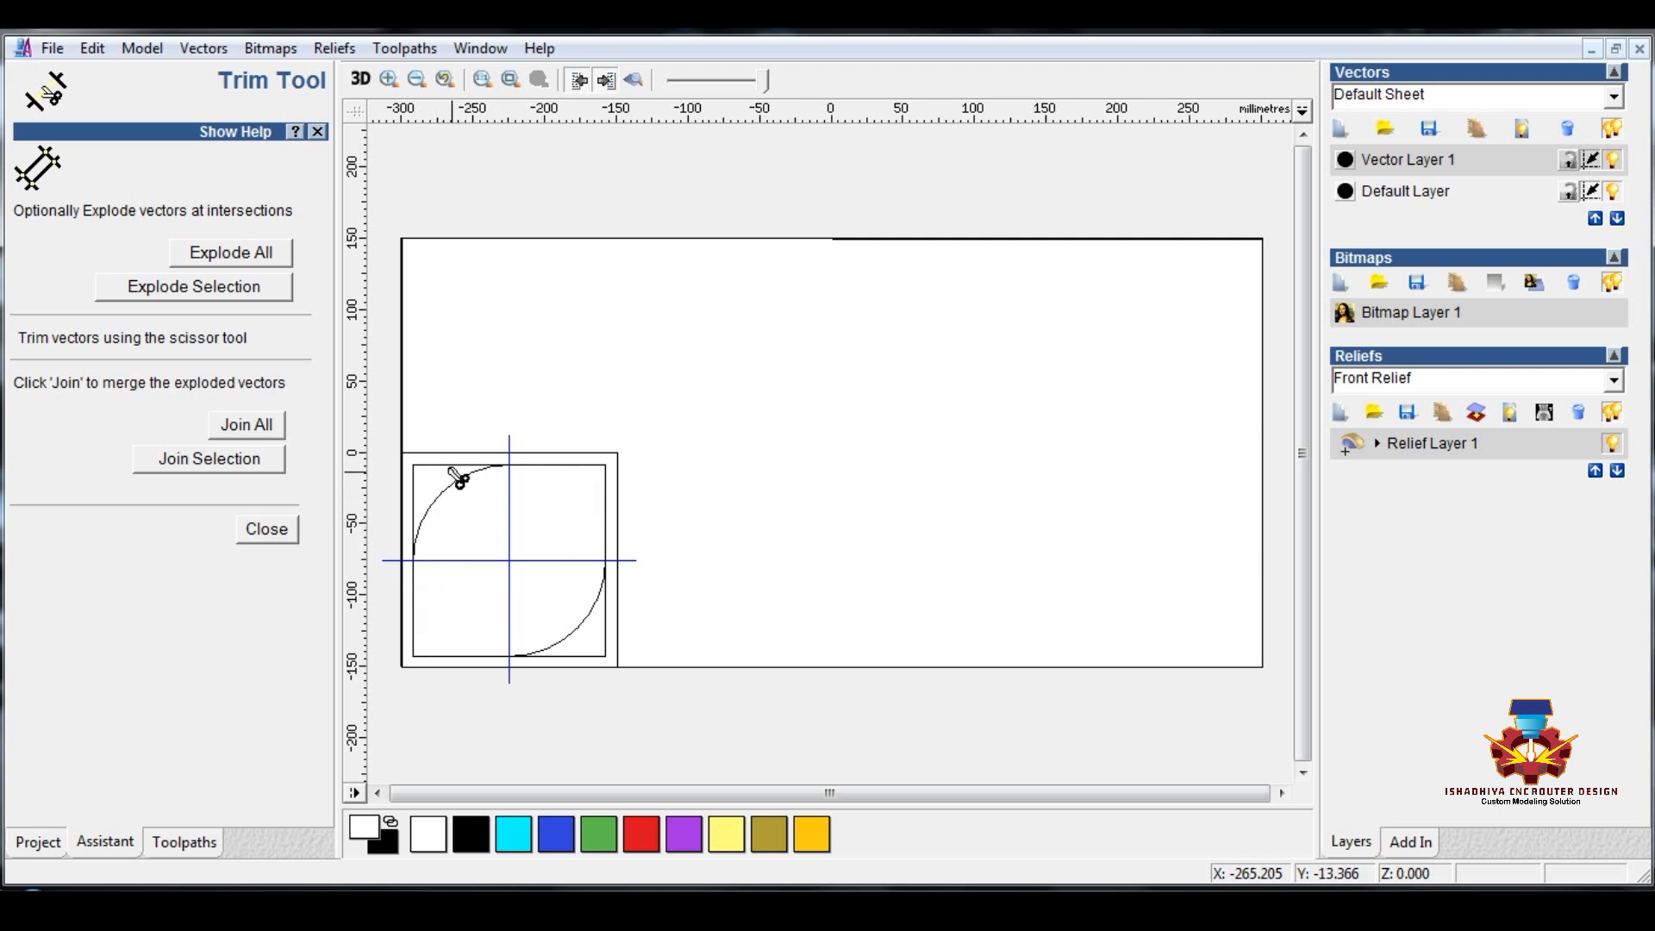
left_click(581, 657)
left_click(266, 528)
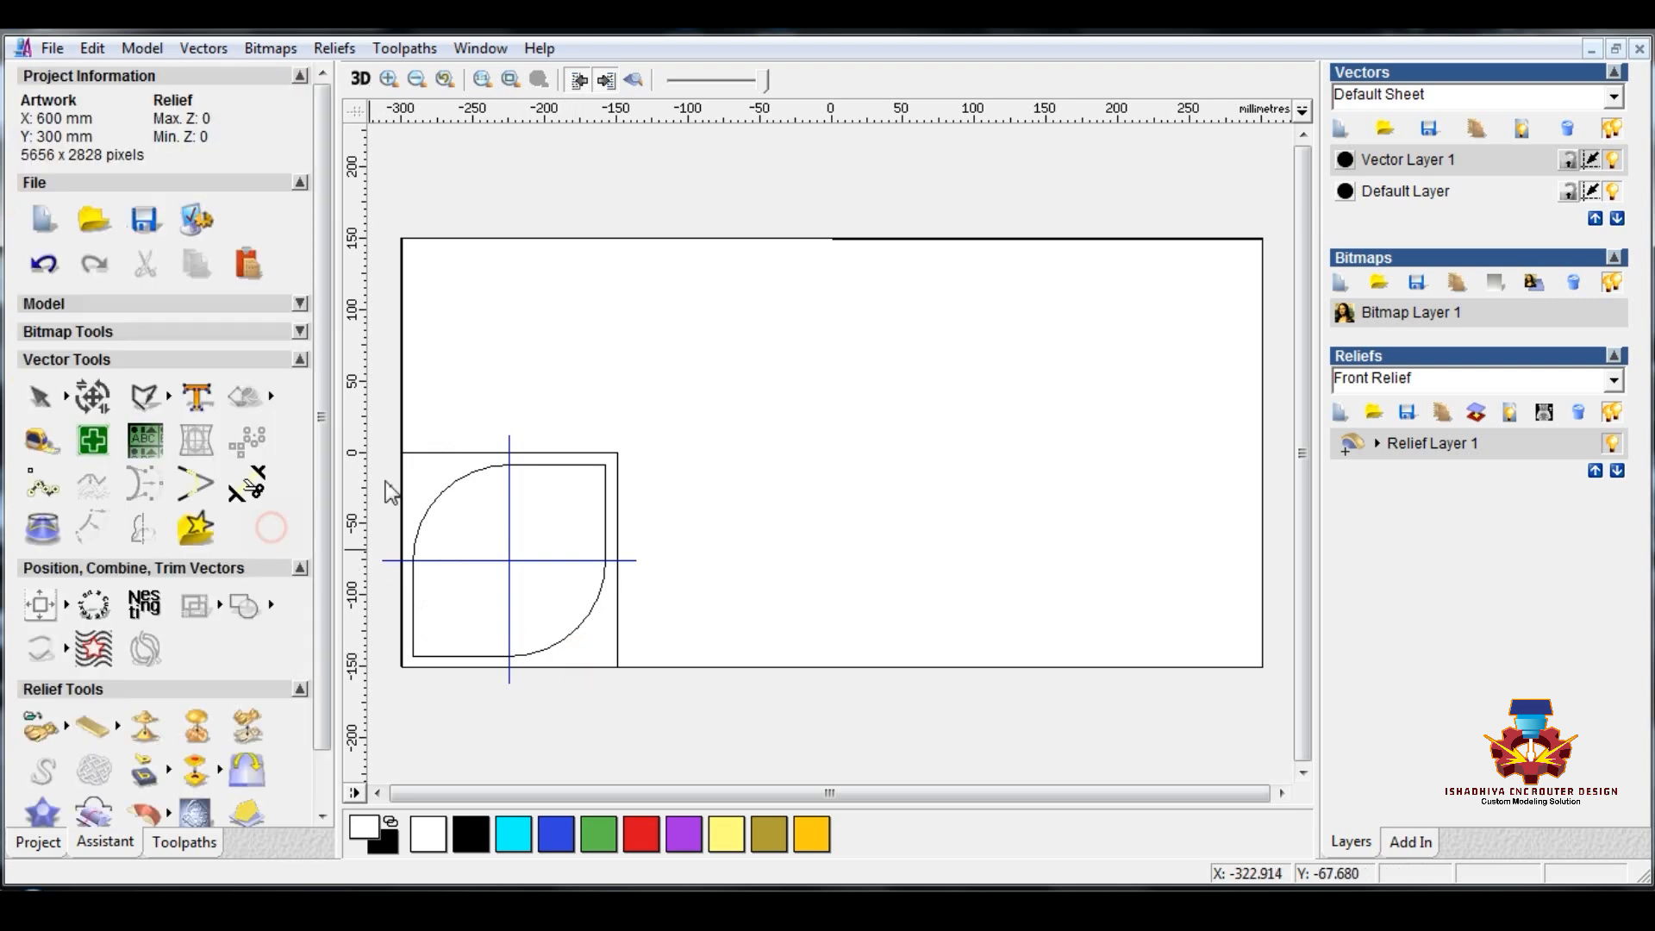
- Move the grouped cross lines away from the leaf shape into the empty area of the sheet
left_click(508, 561)
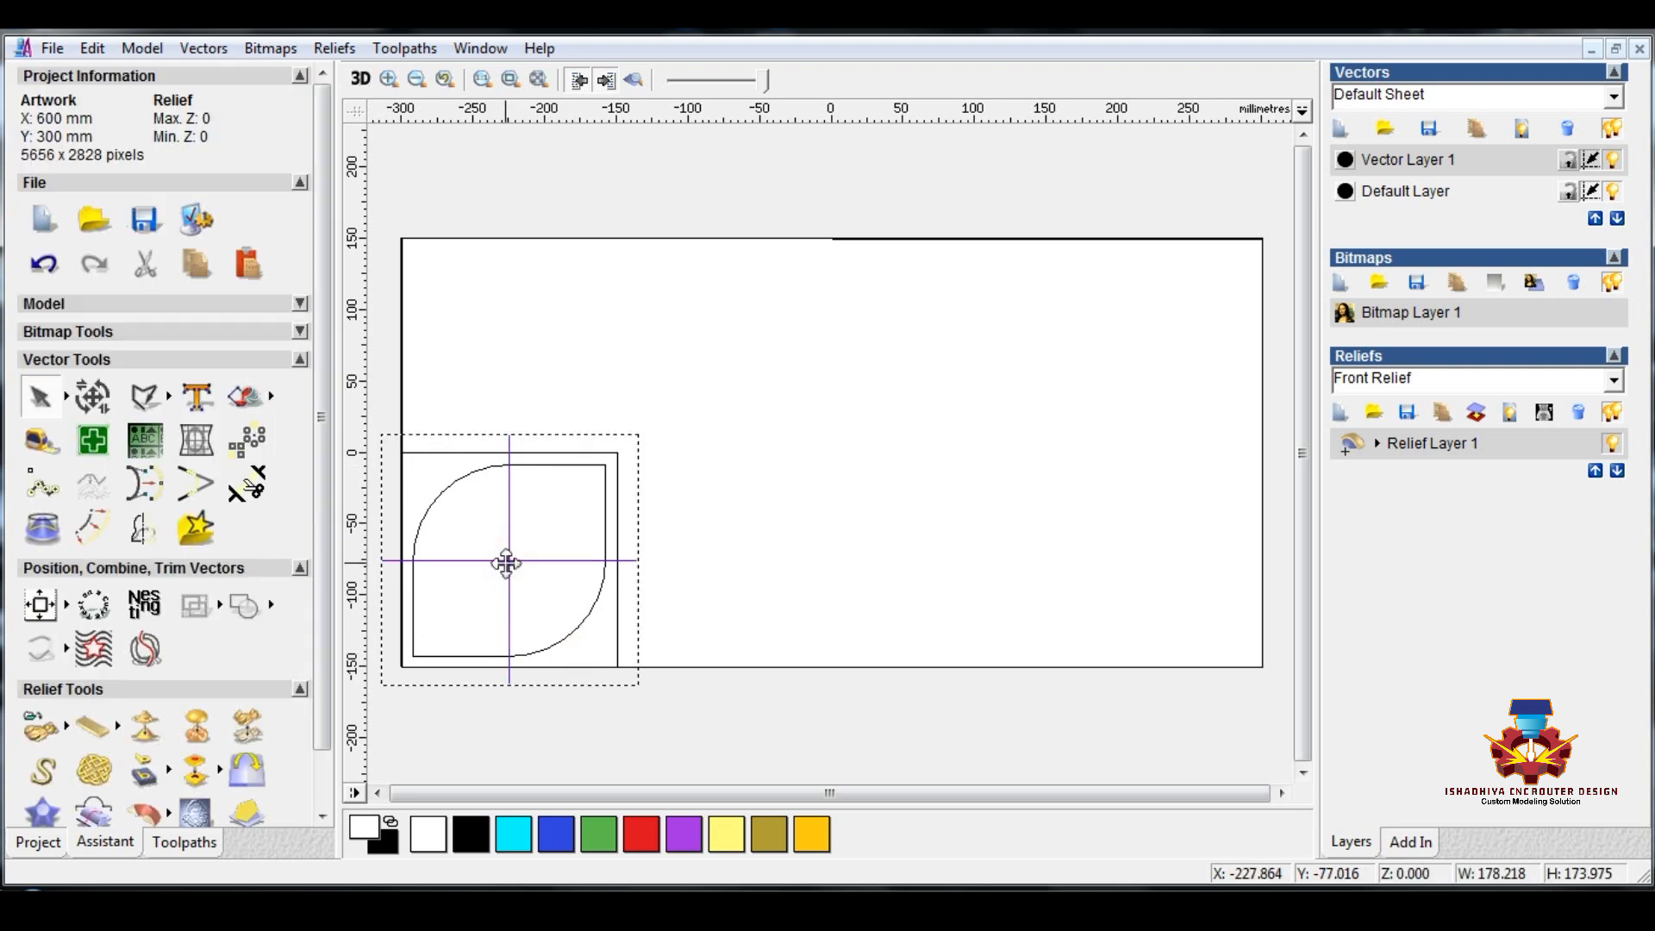
left_click_drag(892, 510, 894, 509)
left_click(626, 435)
- Join the four trimmed segments of the leaf outline into one vector with a tolerance of 0.002
left_click(553, 466)
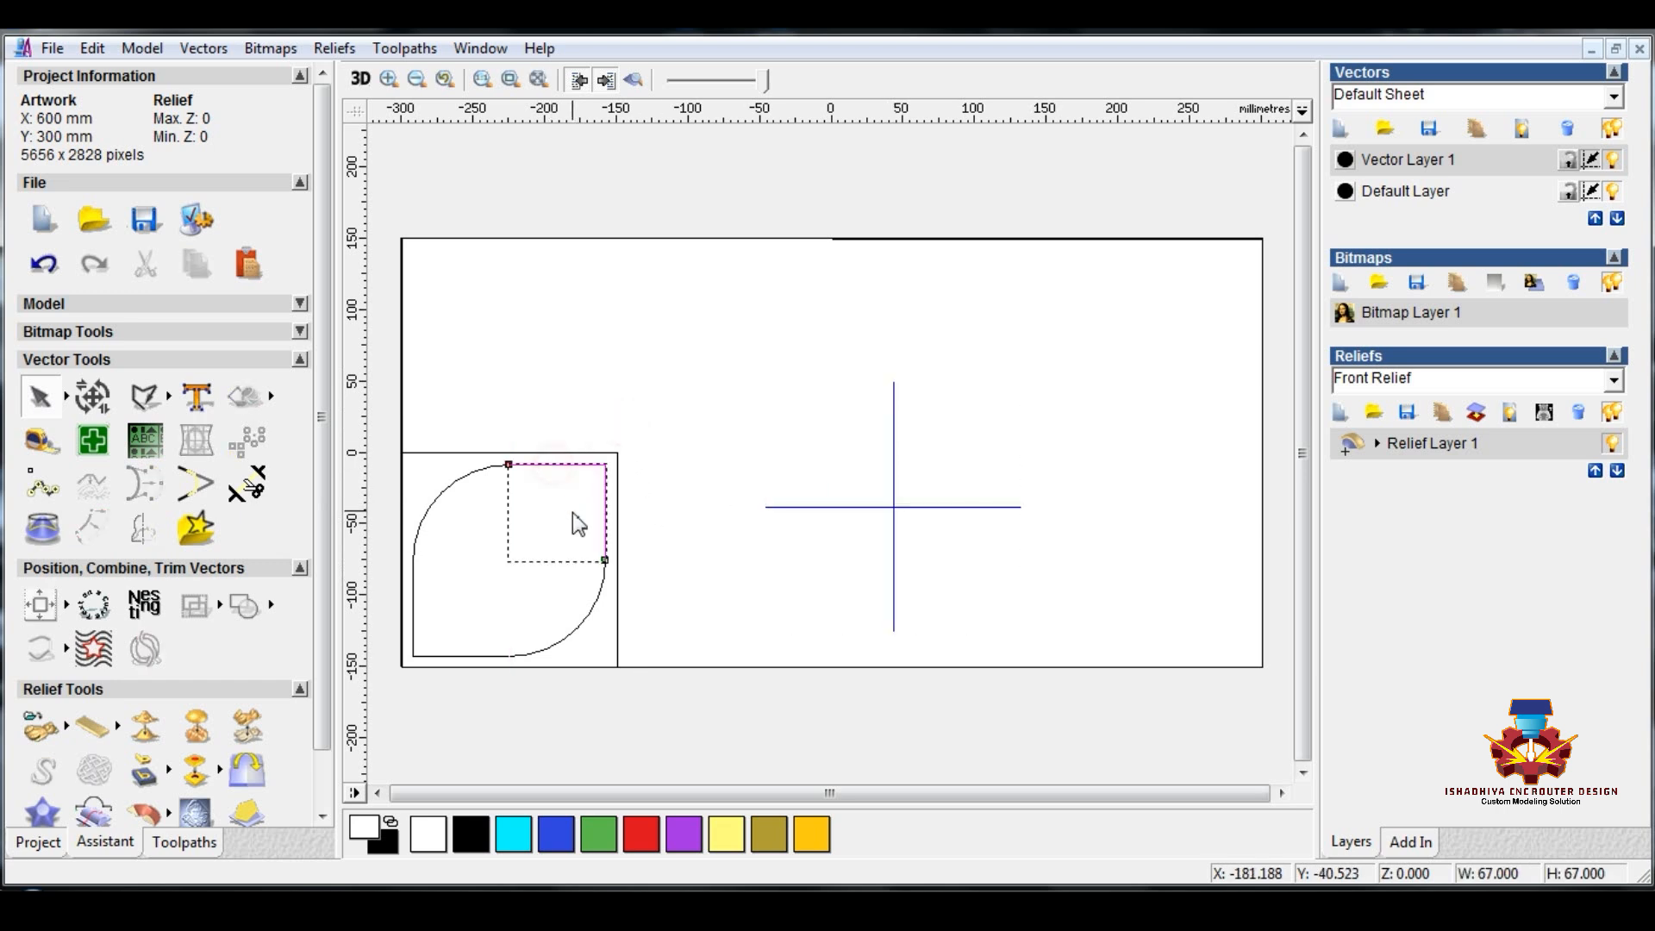
left_click(433, 500, "shift")
left_click(413, 602, "shift")
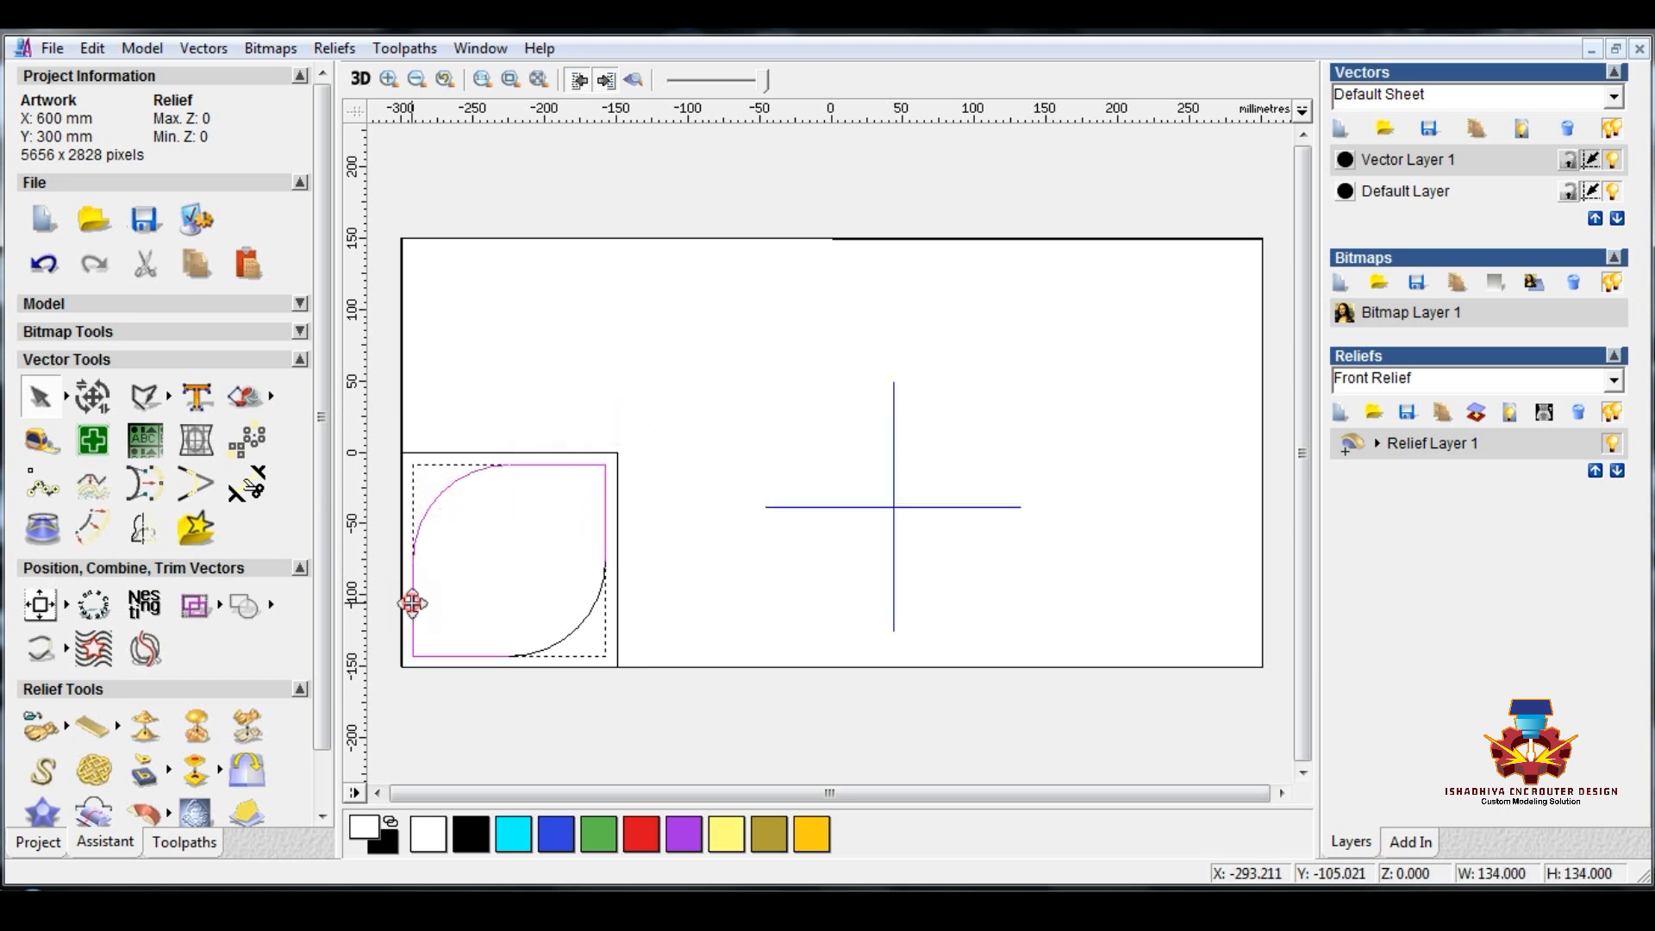
left_click(567, 638, "shift")
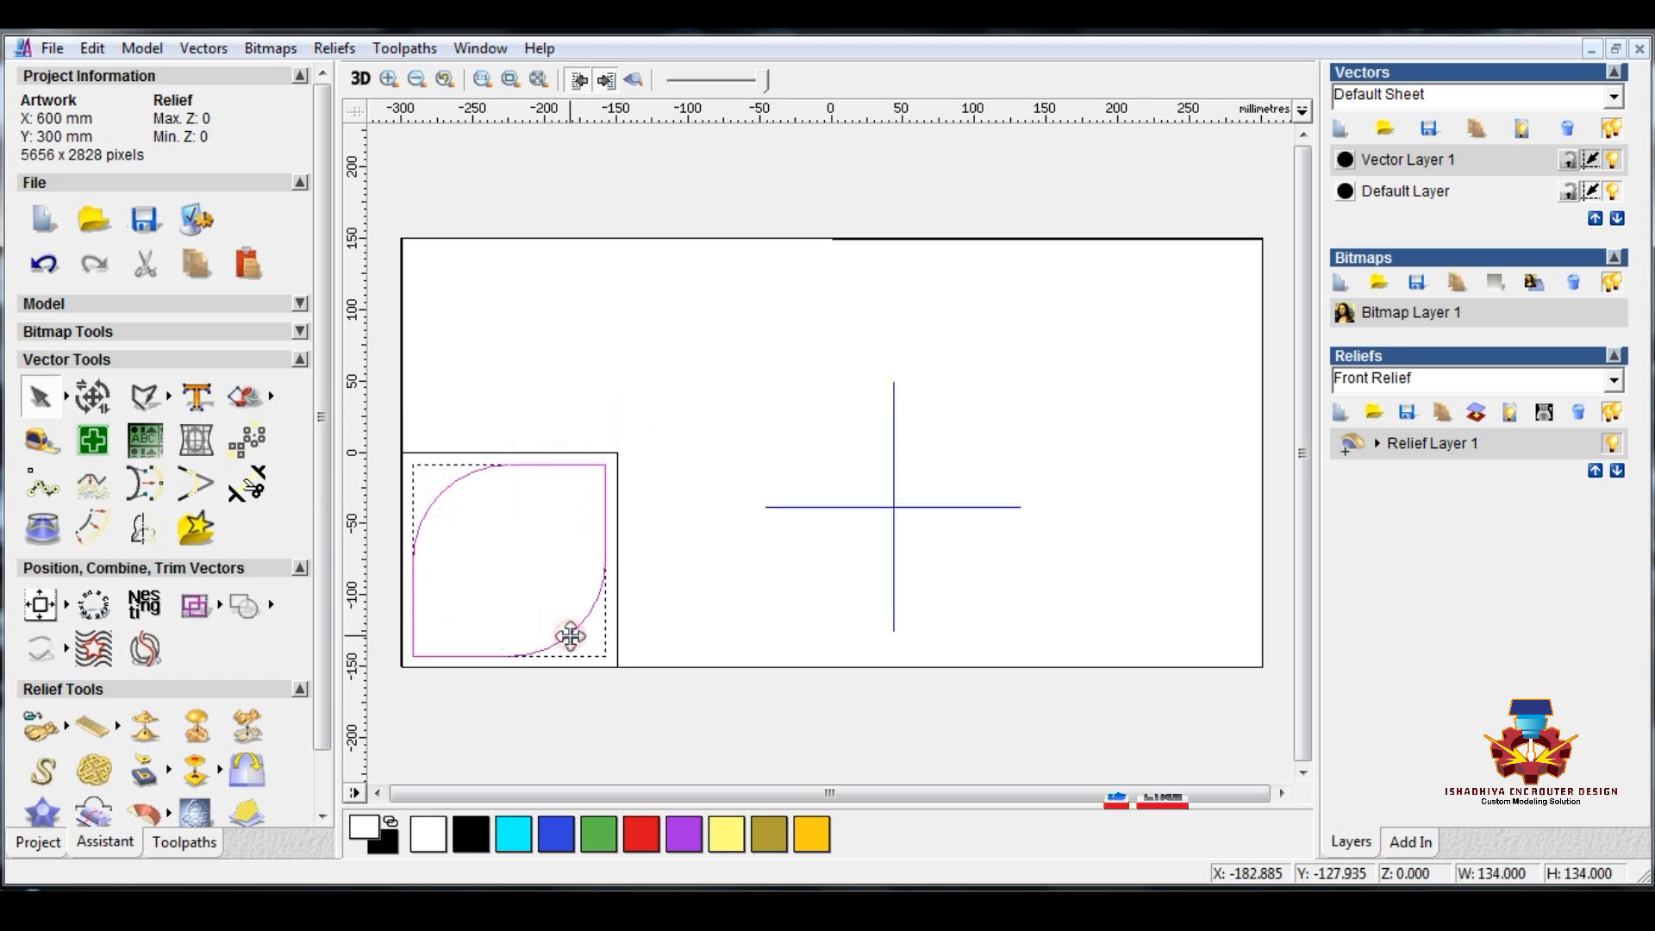
left_click(68, 649)
left_click(333, 650)
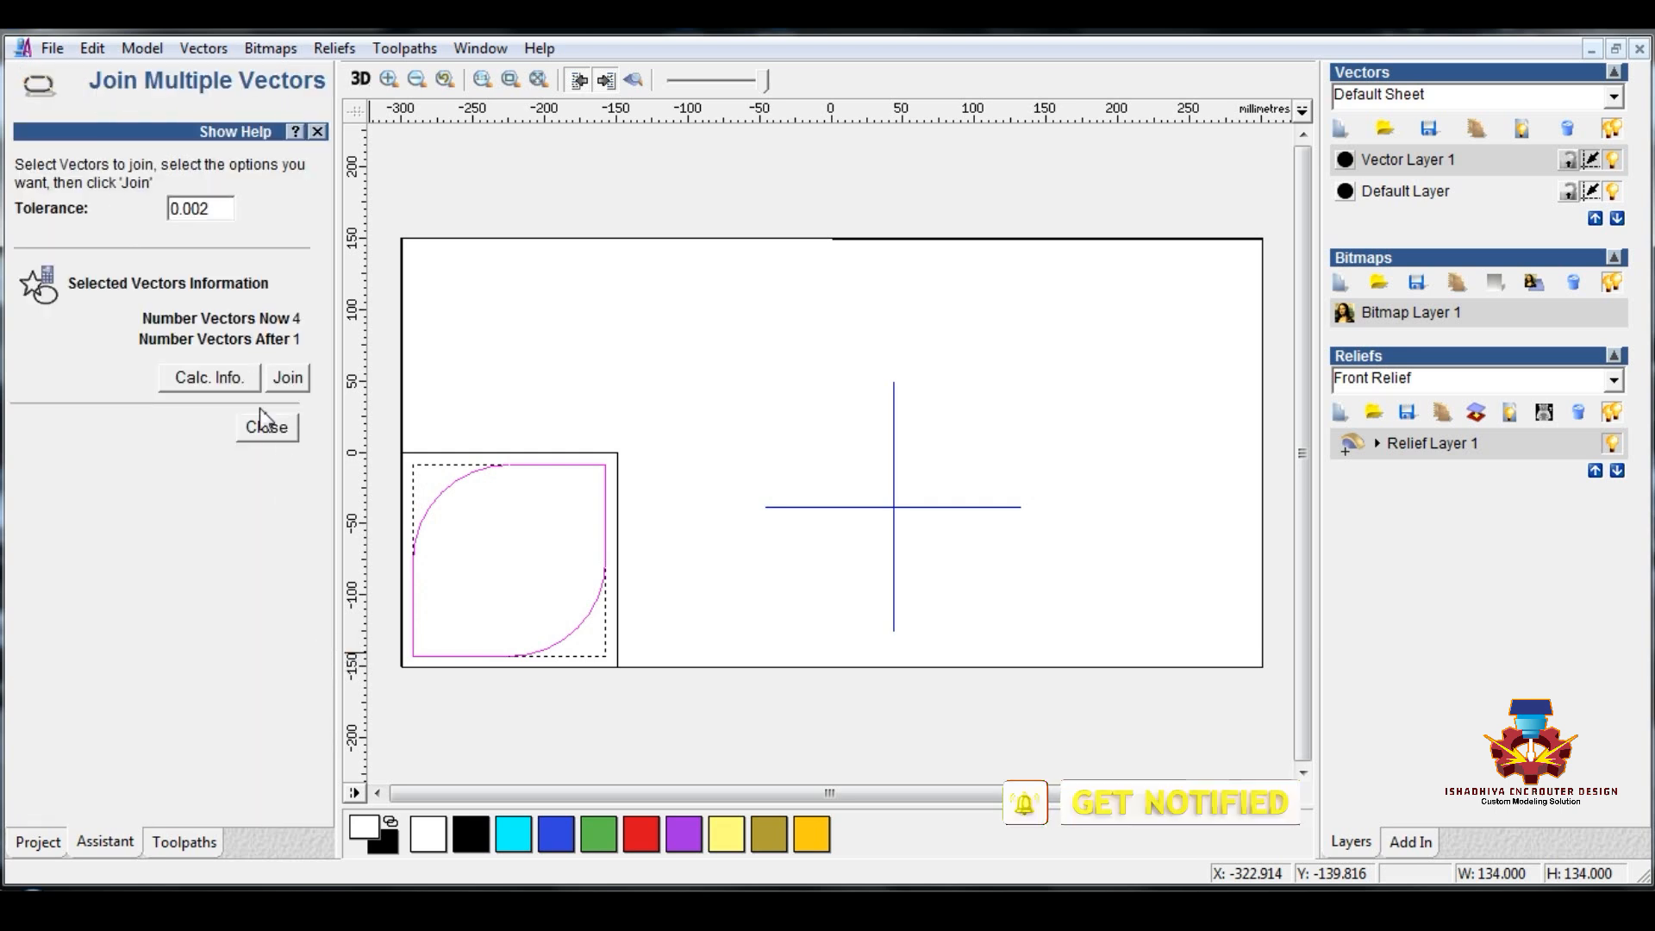
left_click(288, 377)
left_click(270, 432)
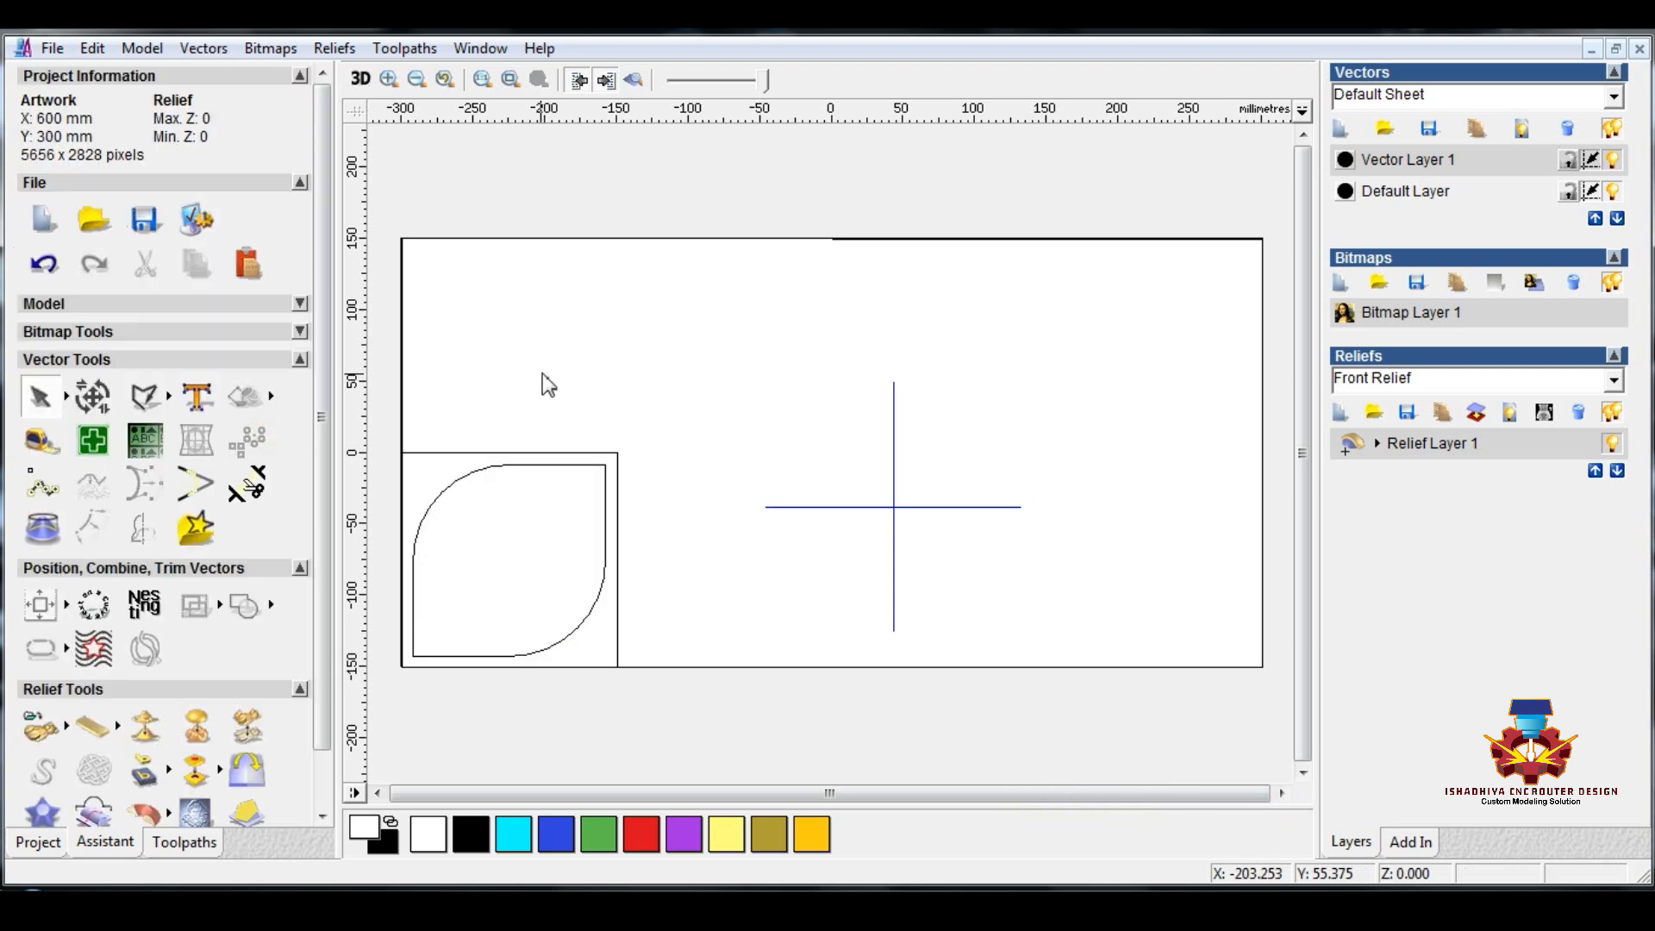
- Copy the outer 150 mm square and paste the duplicate in place
left_click(569, 372)
left_click(586, 454)
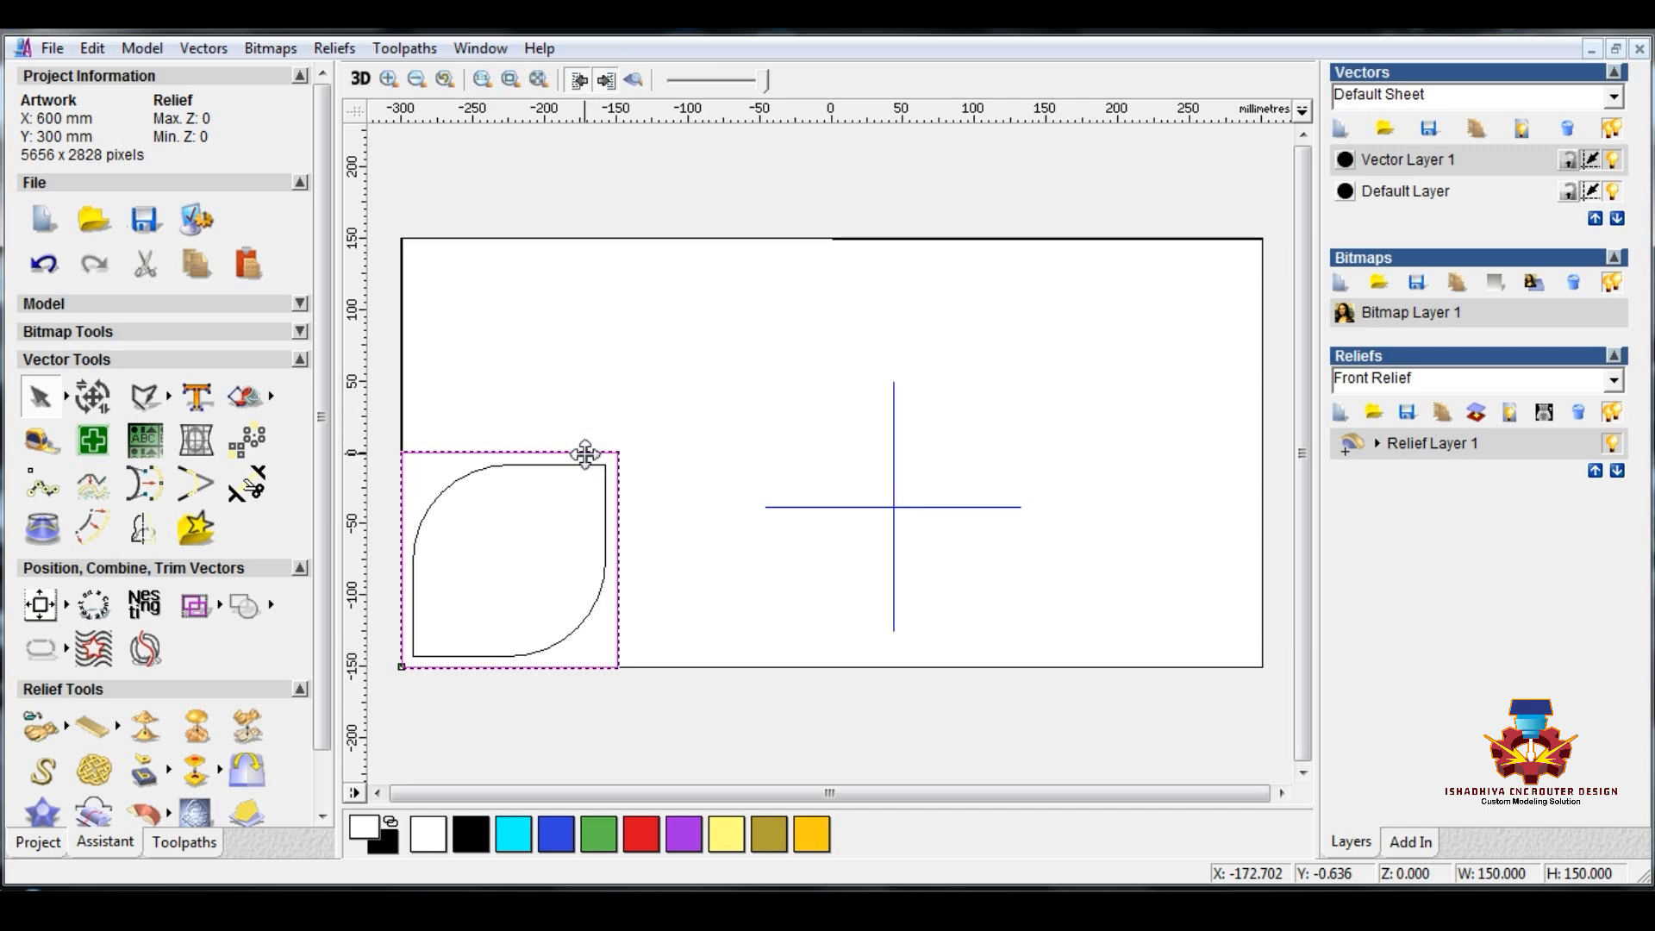
right_click(585, 455)
left_click(595, 353)
right_click(528, 365)
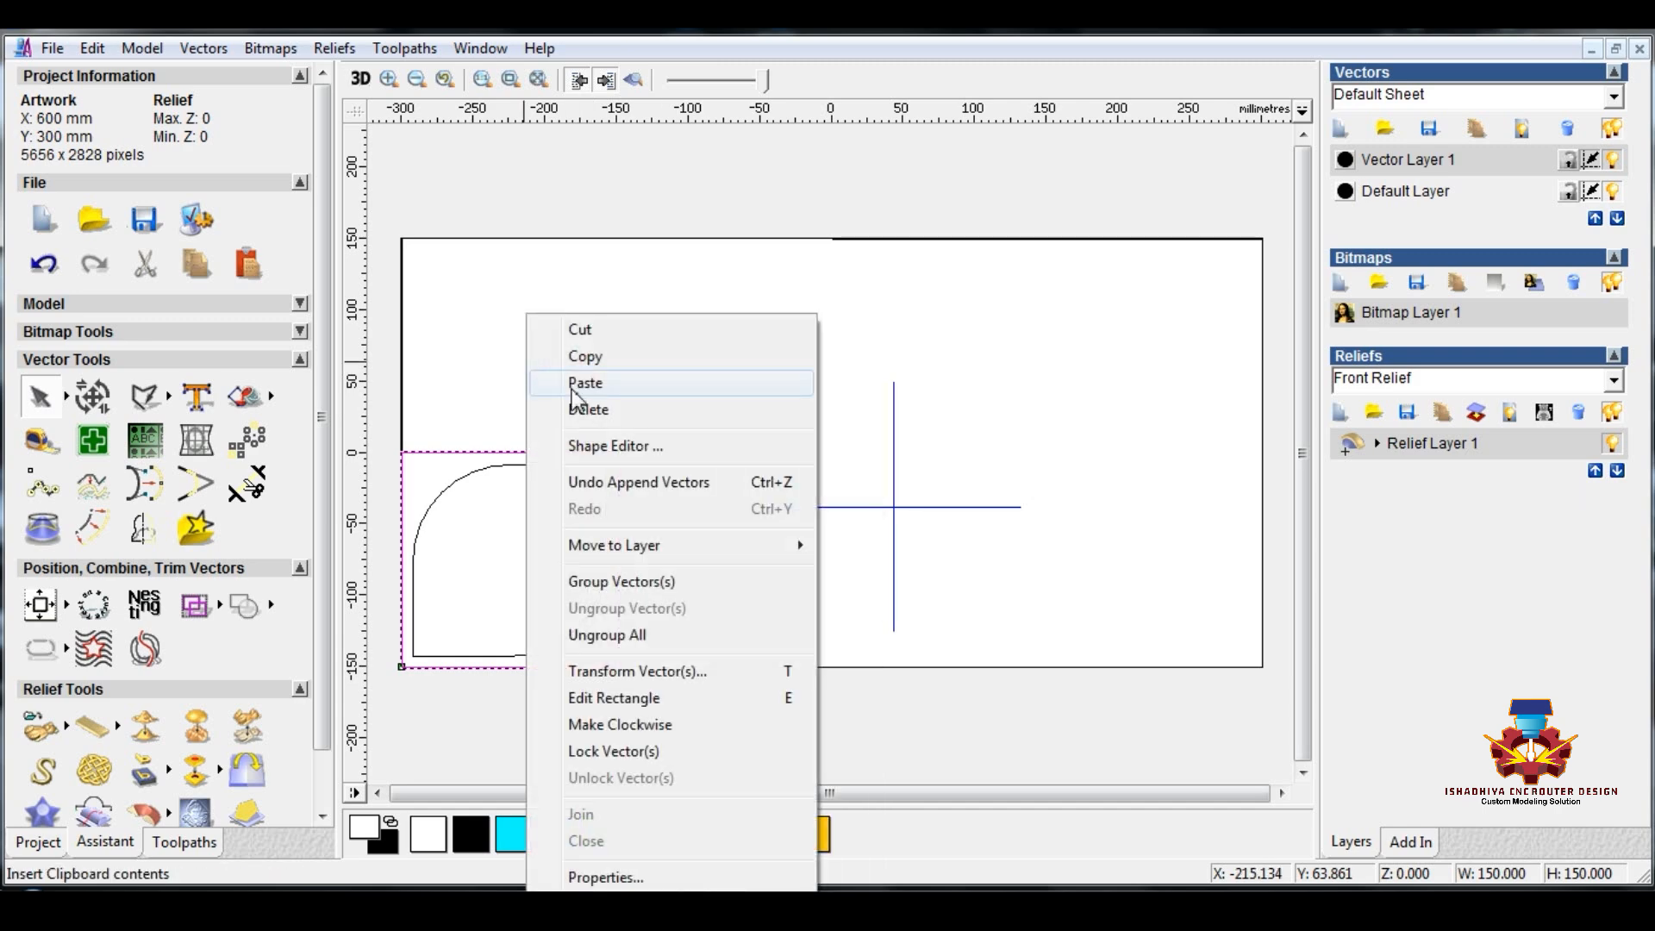
left_click(574, 385)
- Resize the pasted square to 120 mm wide and high with linked proportions
left_click(92, 396)
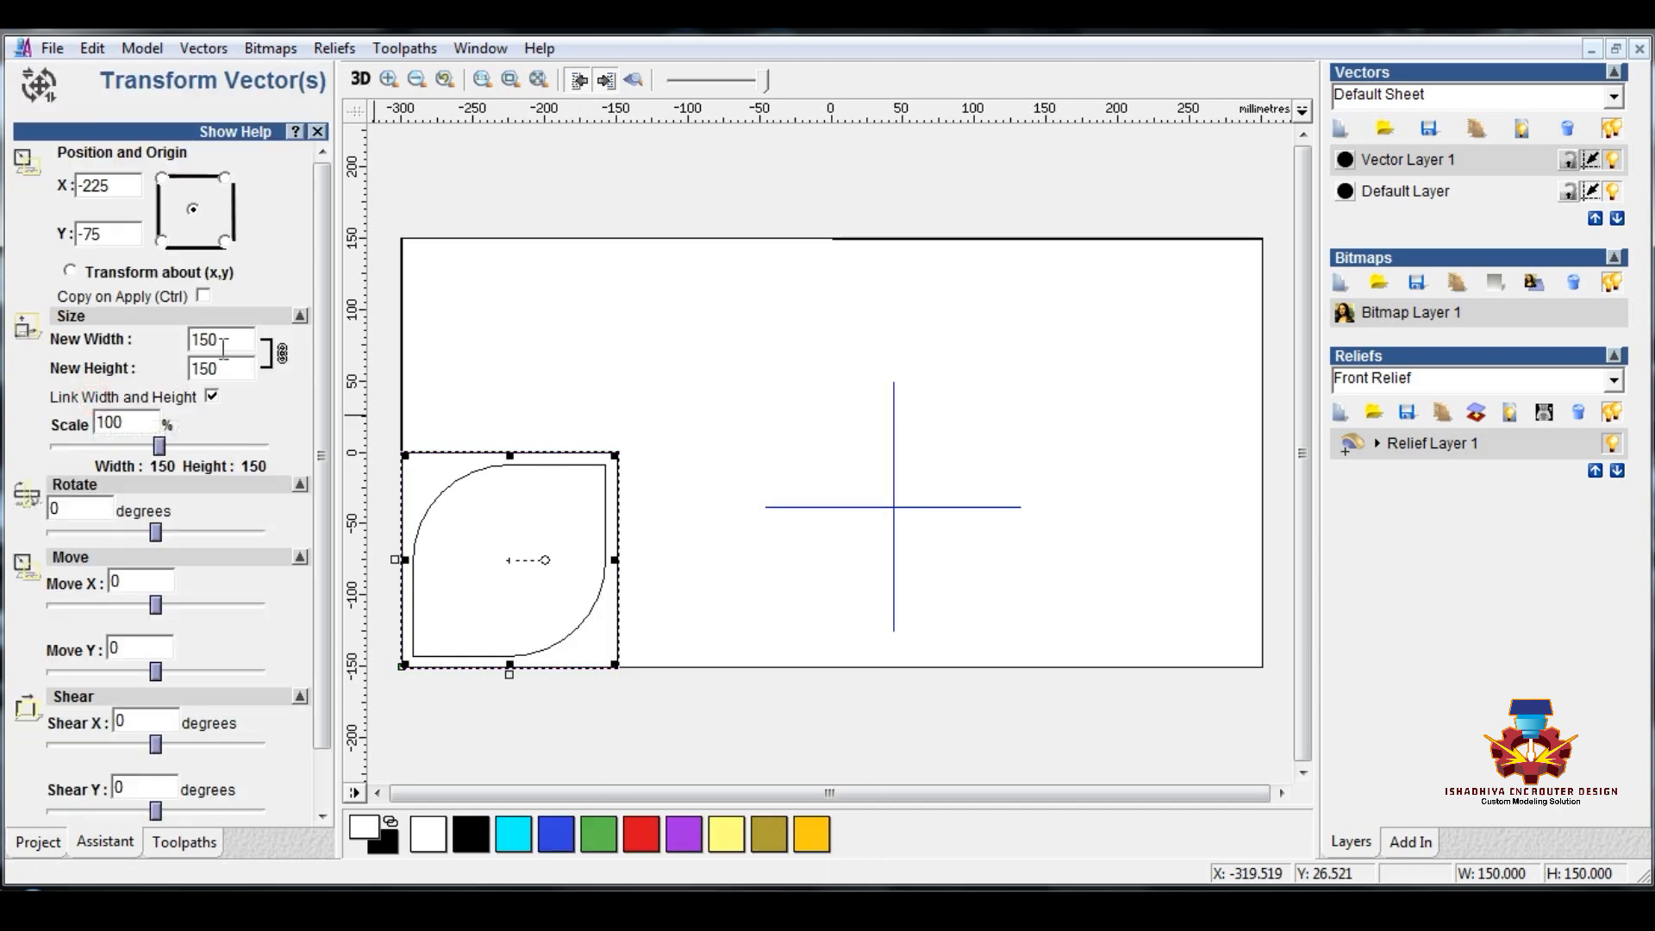
left_click_drag(230, 341, 169, 344)
type("1")
scroll(204, 681, "down", 2)
left_click(207, 788)
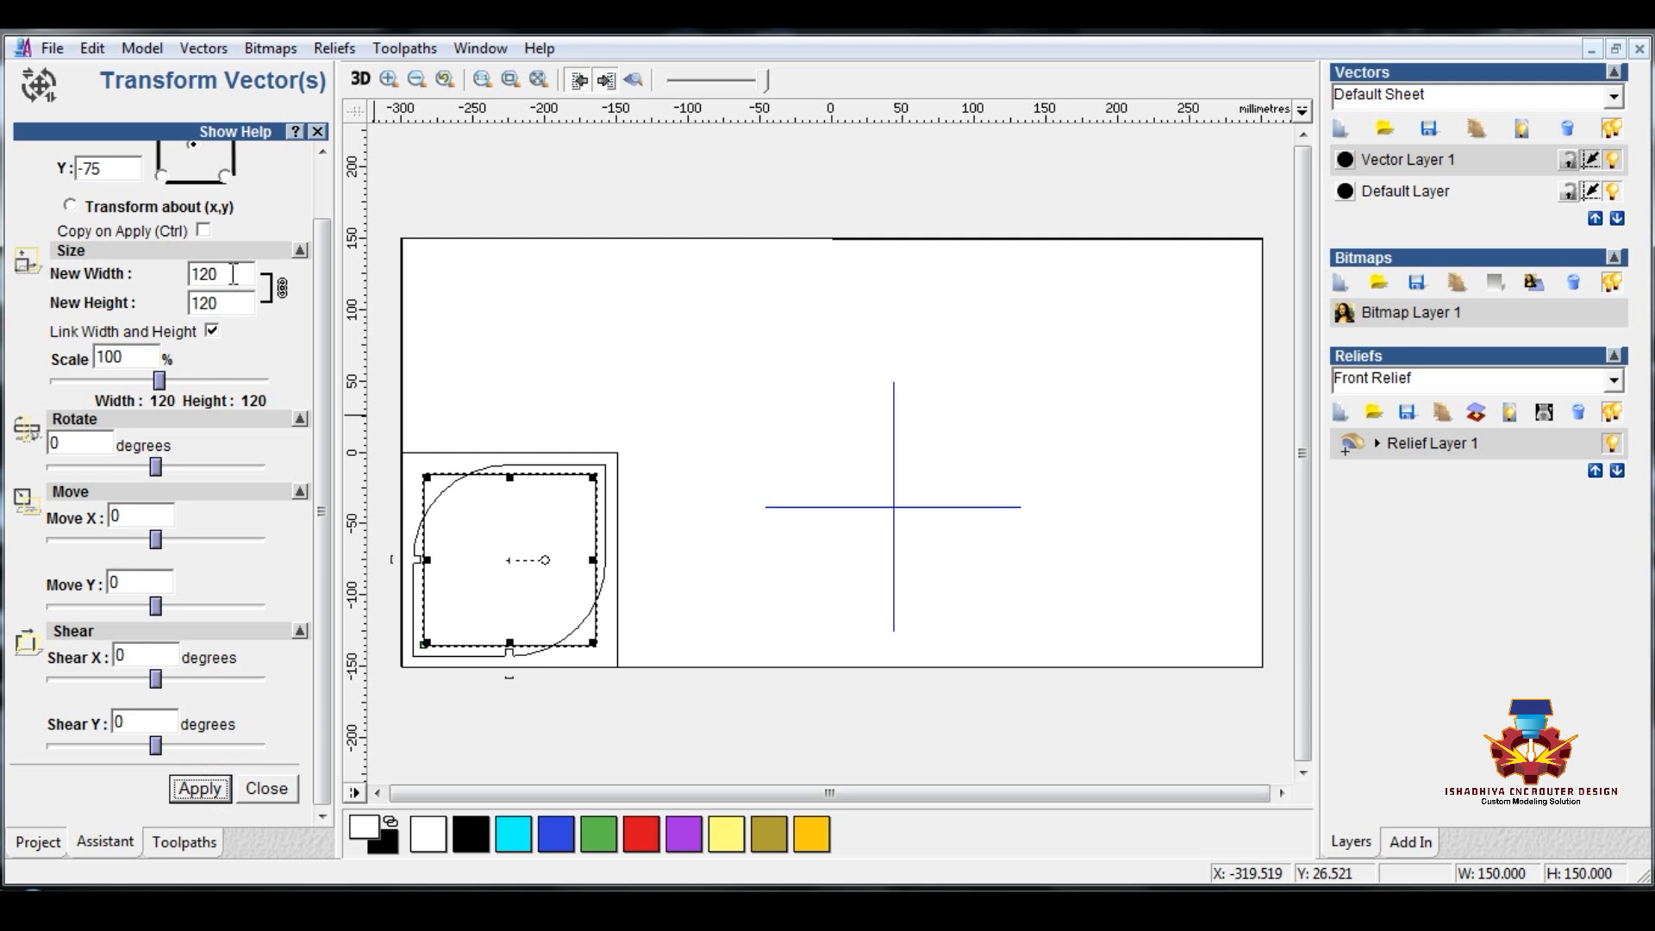
- Set the pasted square's width and height to 100 mm and finish the transformation
left_click_drag(236, 280, 158, 293)
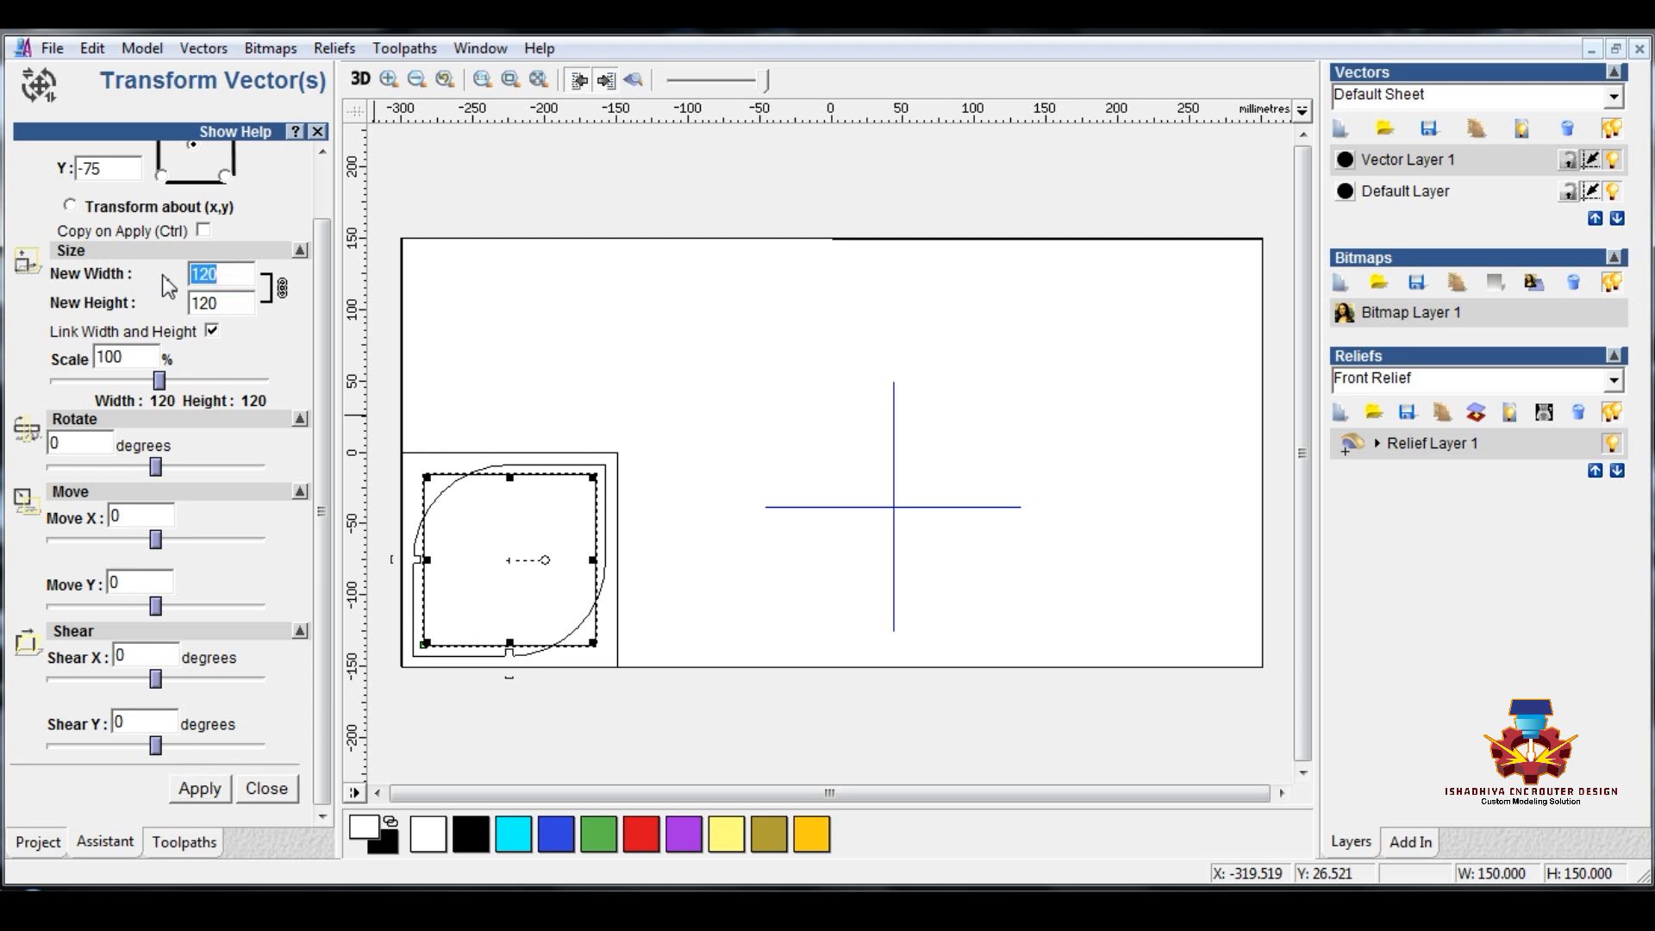
left_click(200, 789)
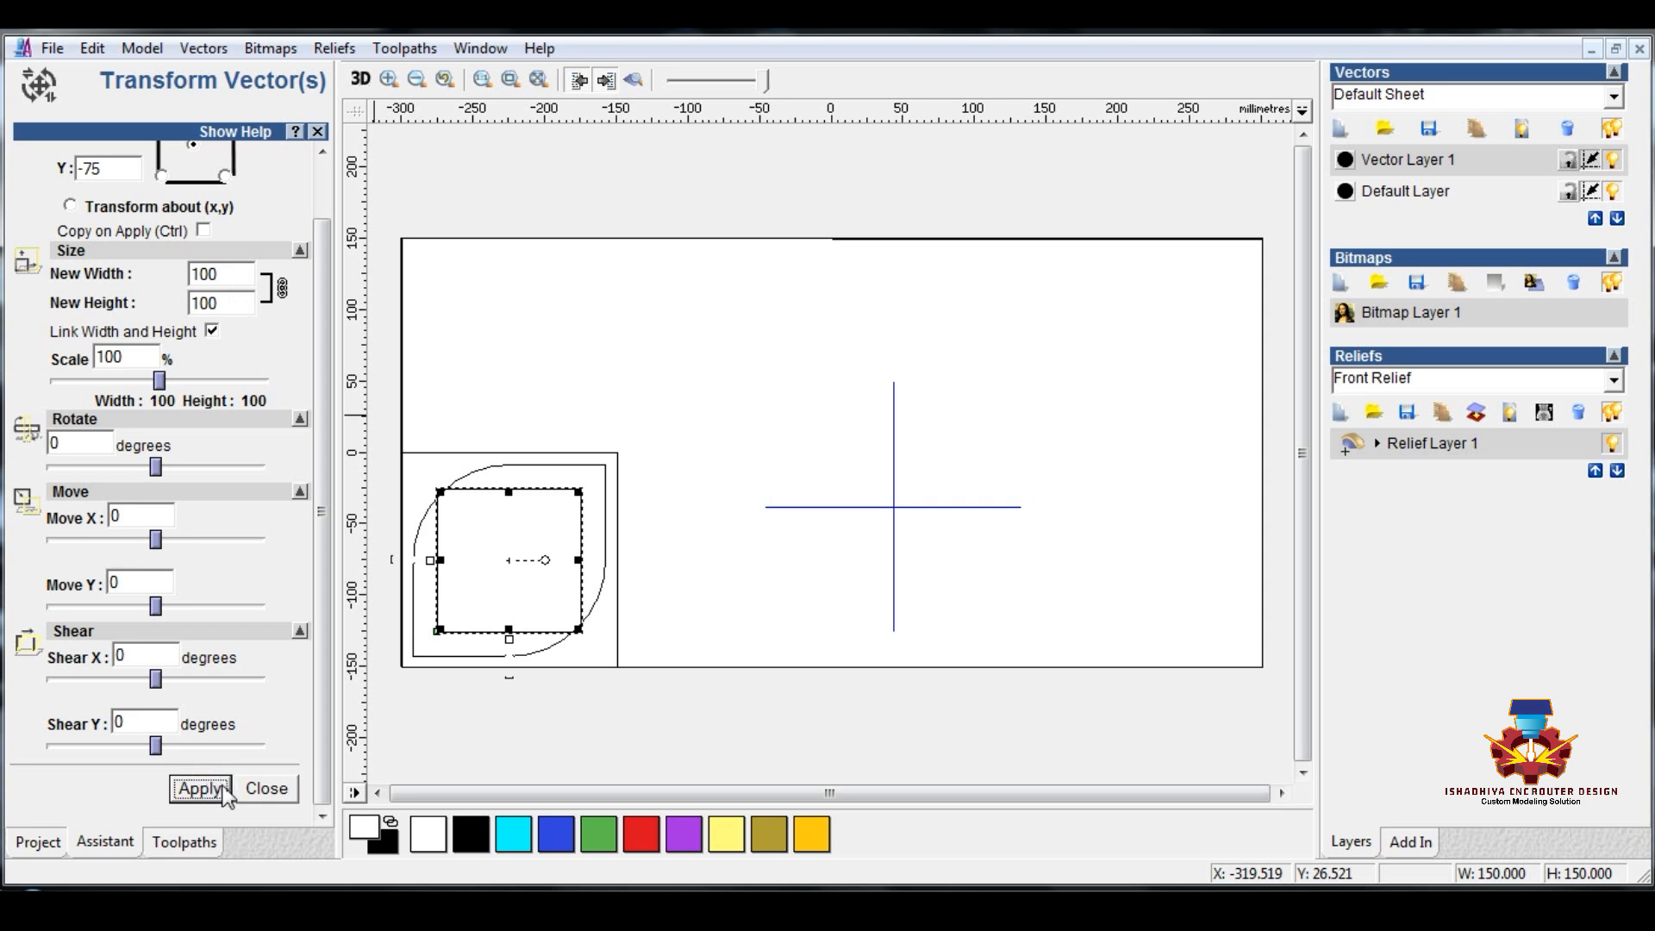
left_click(265, 789)
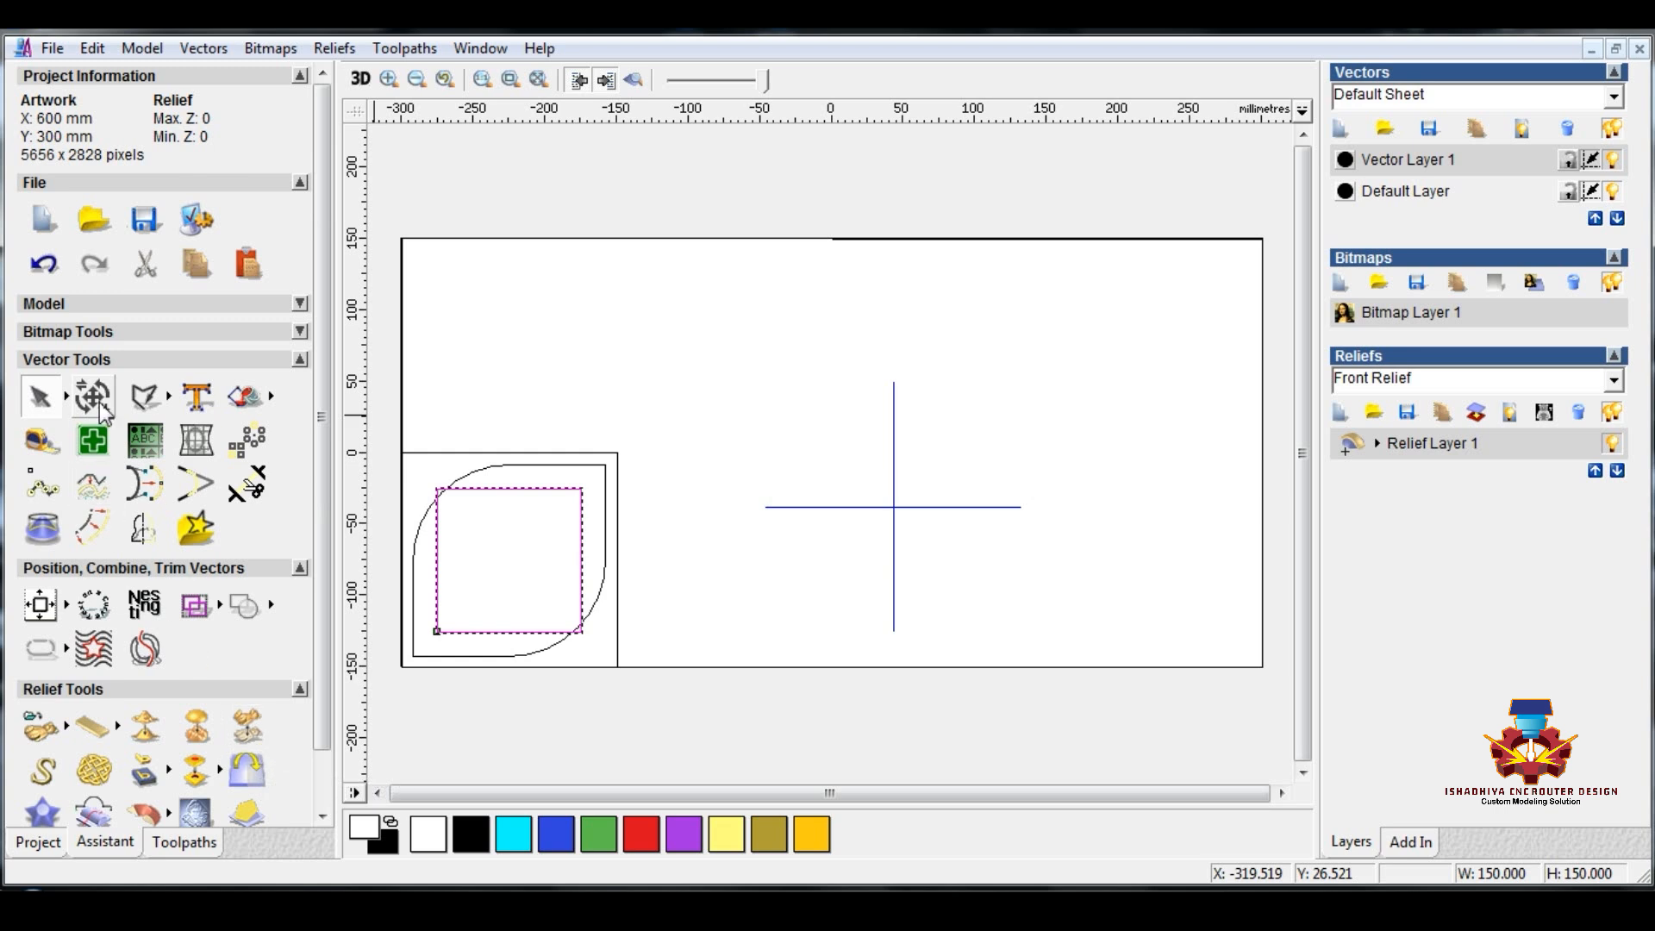
- Draw a circle with a 35 mm radius centred in the 100 mm square at X -225, Y -75
left_click(204, 398)
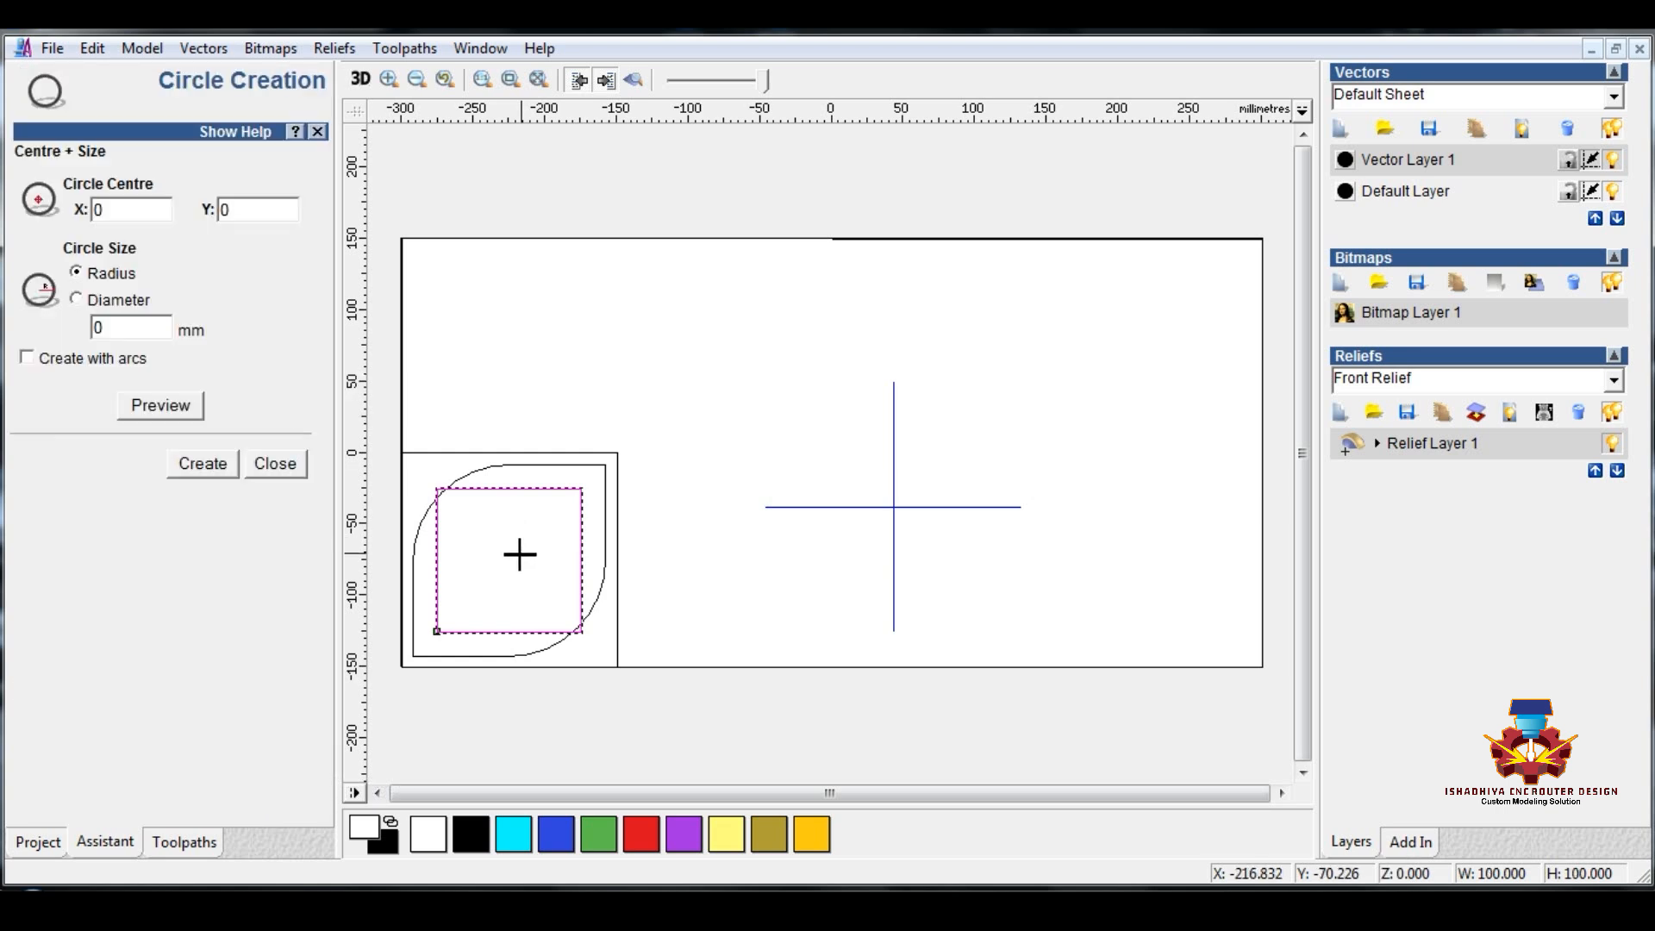
left_click_drag(510, 560, 530, 604)
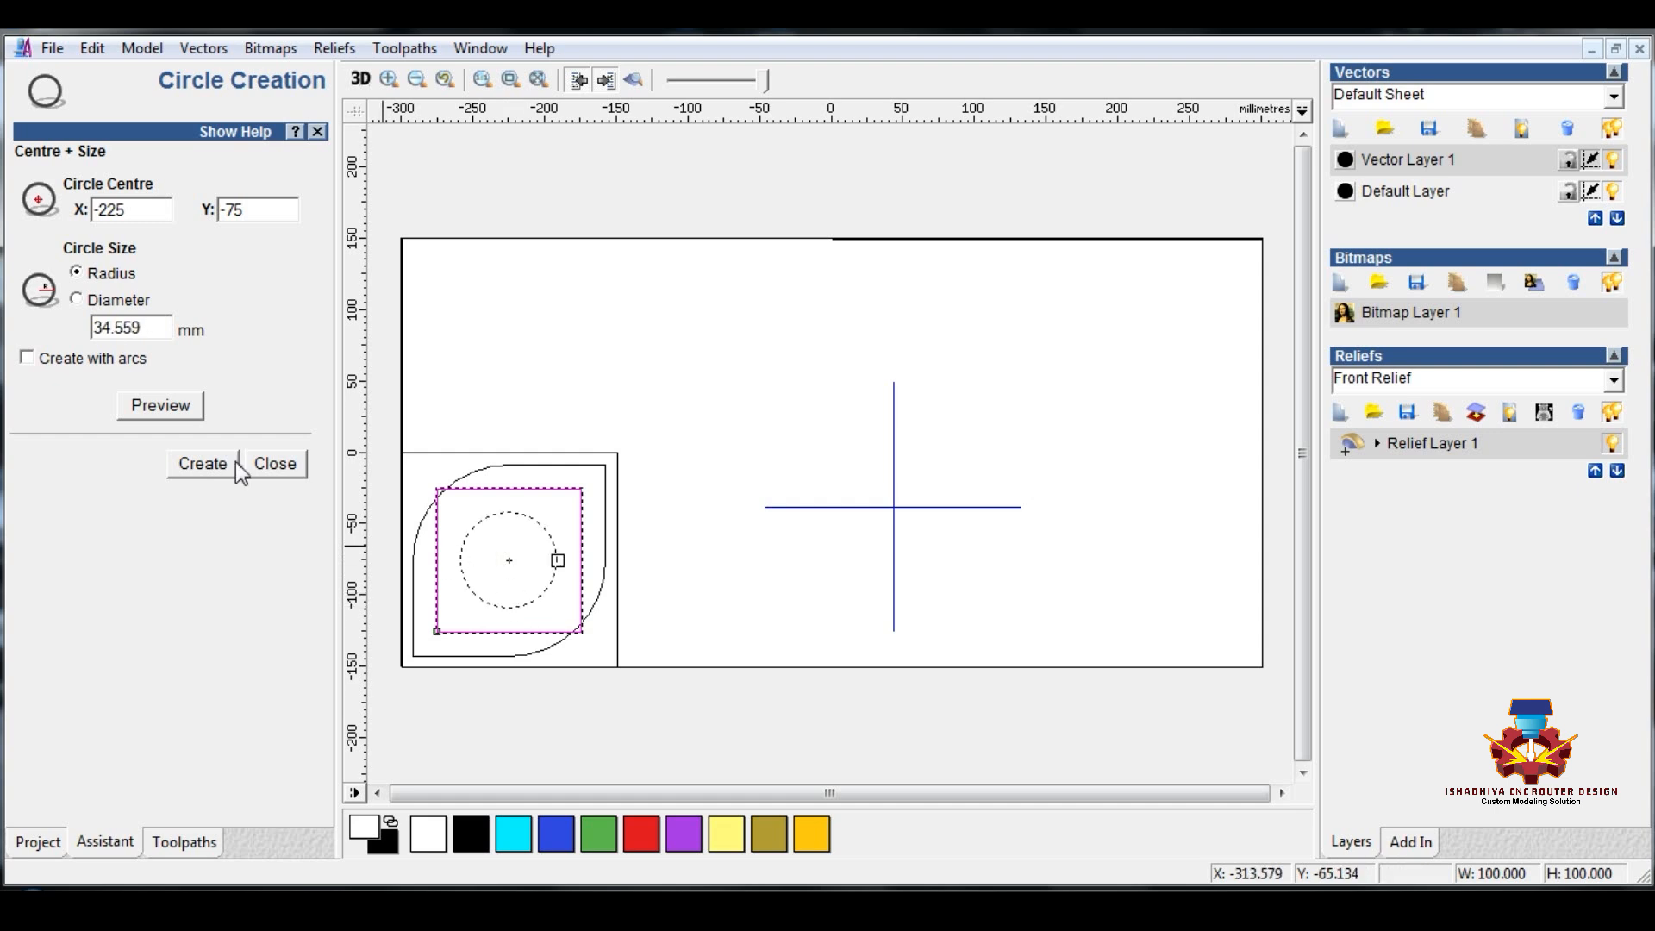
left_click_drag(150, 331, 7, 328)
type("35")
left_click(215, 470)
left_click(269, 468)
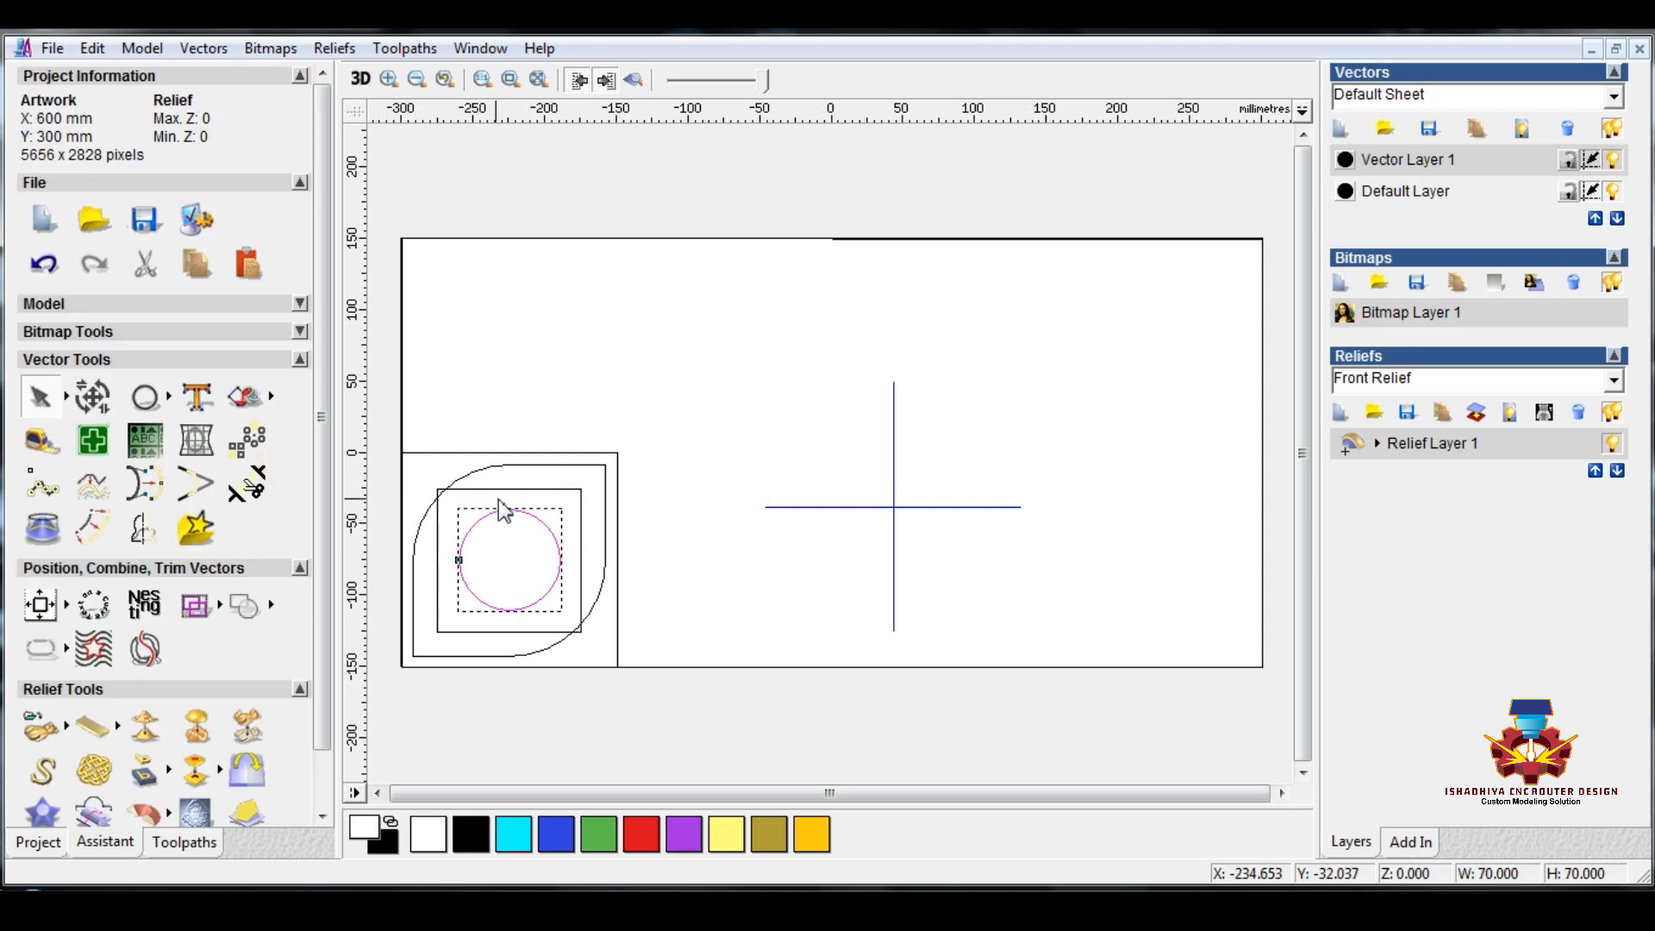
- Align the circle with the upper and right edges of the 100 mm square
left_click(510, 490, "shift")
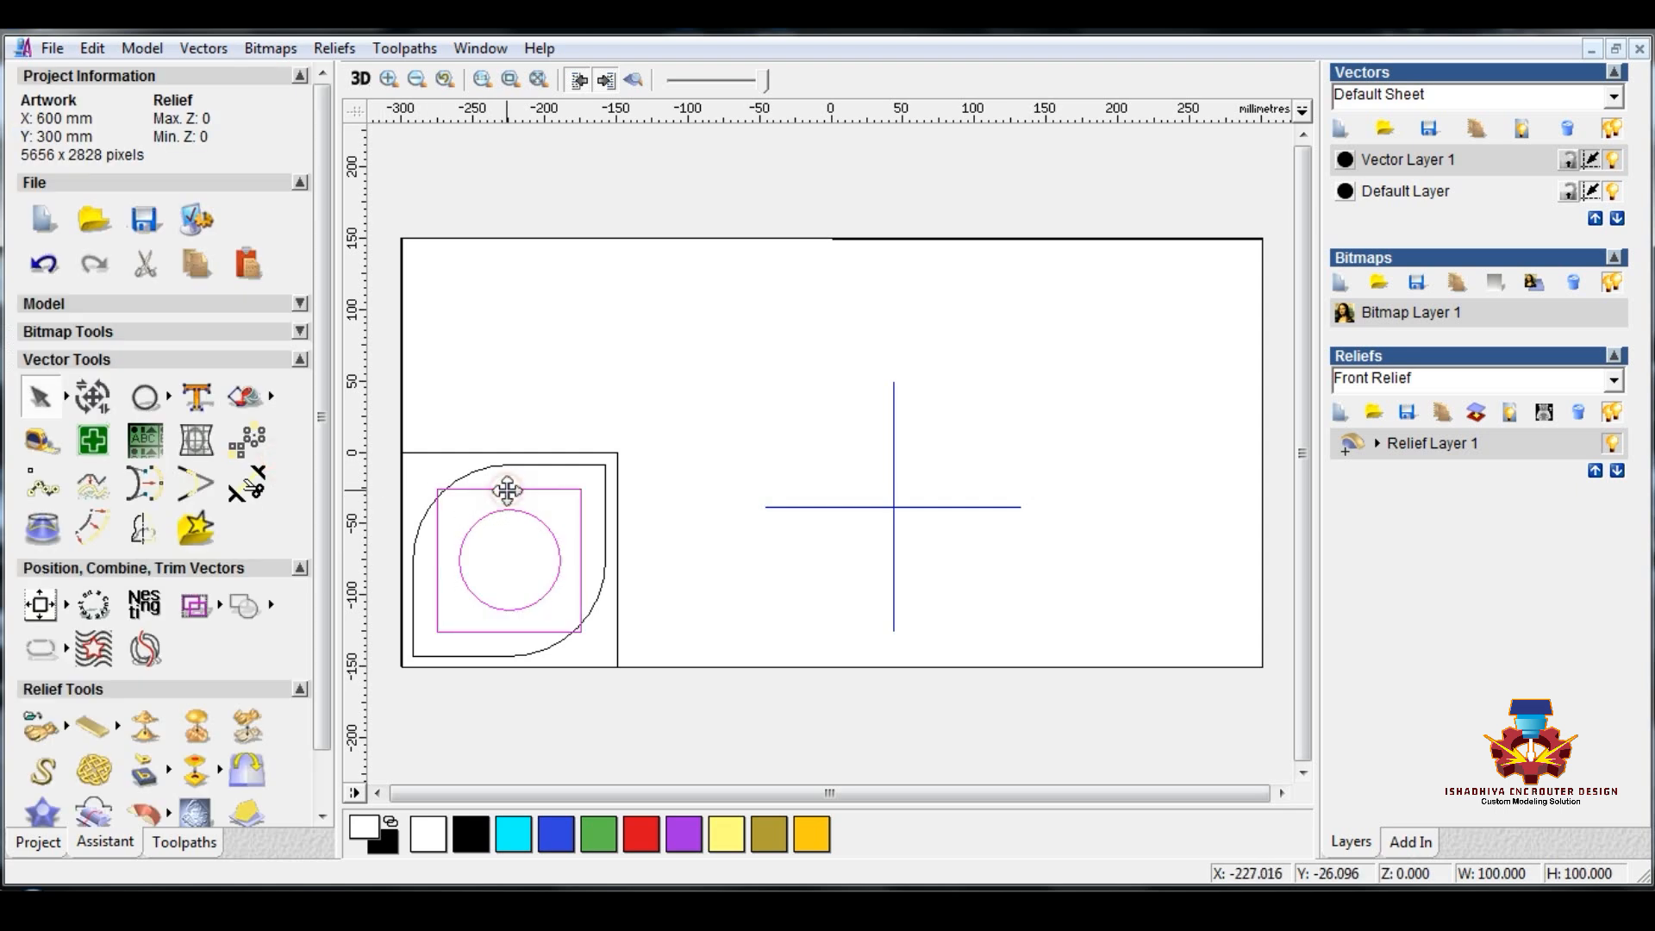
left_click(66, 605)
left_click(173, 606)
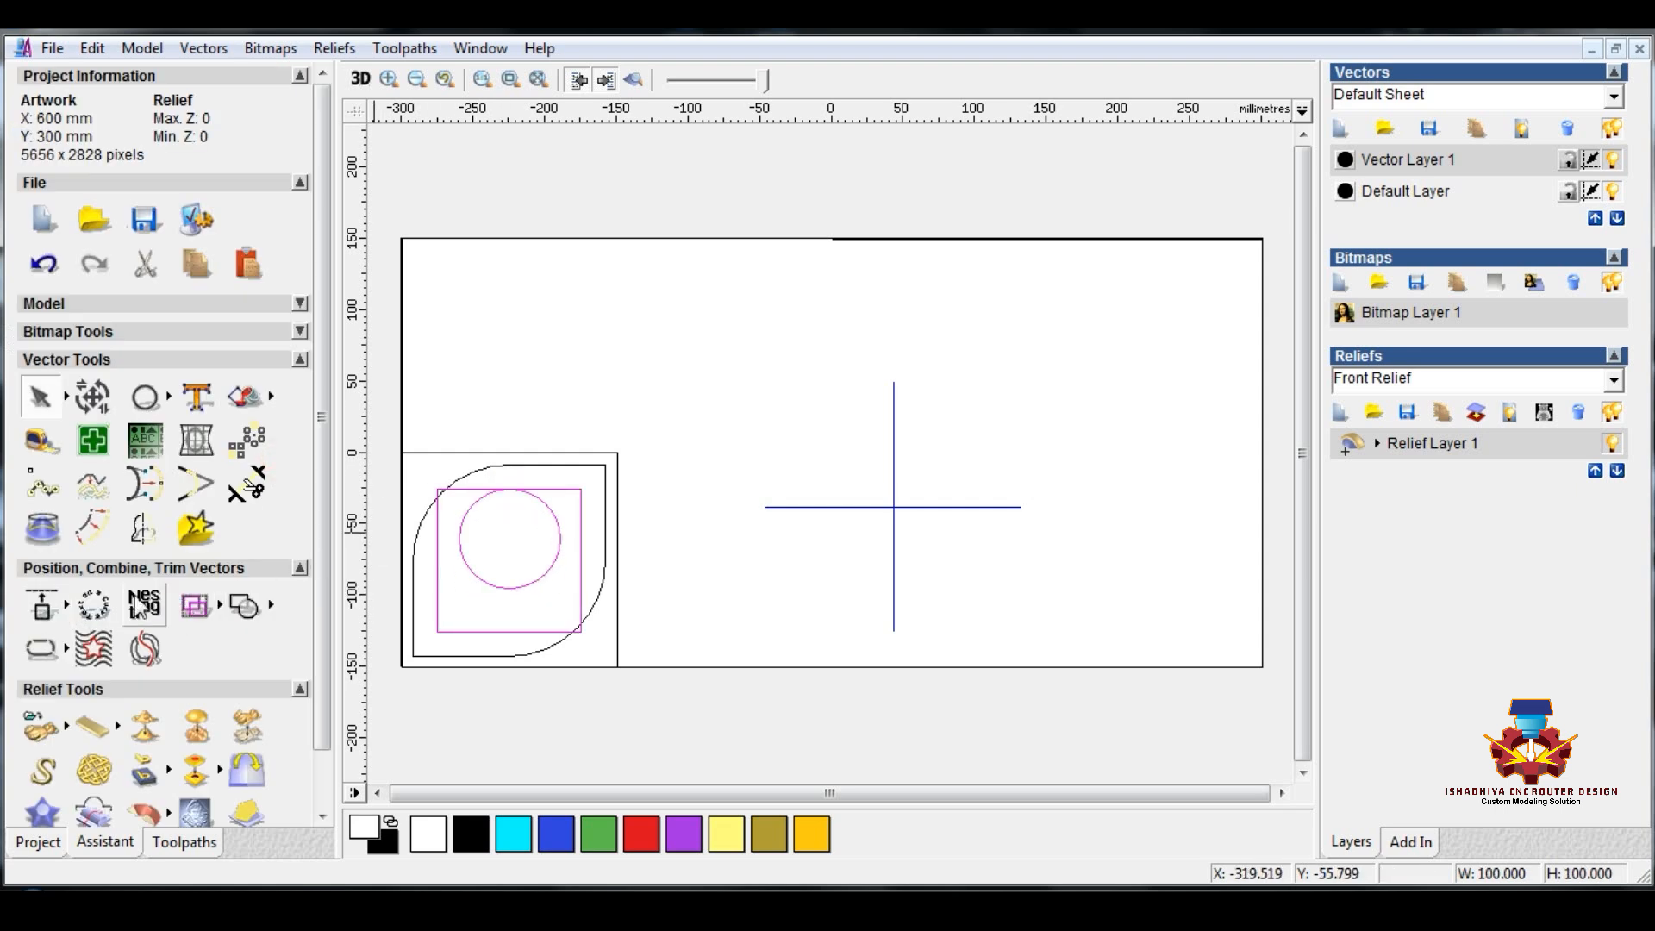
left_click(65, 604)
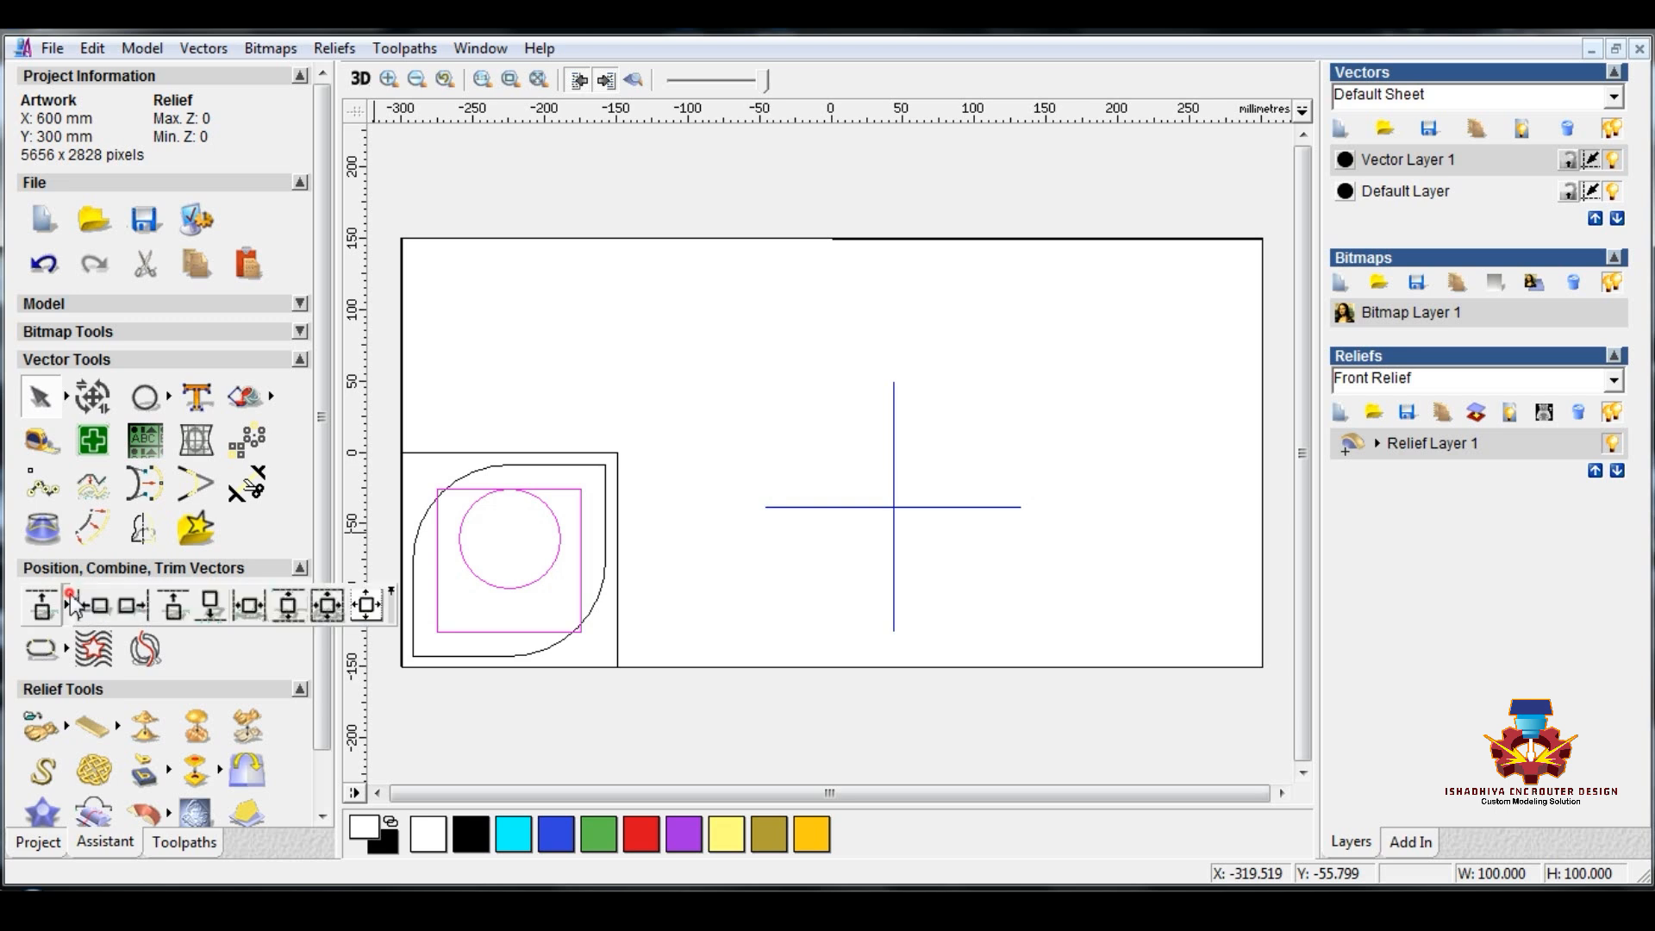
left_click(241, 606)
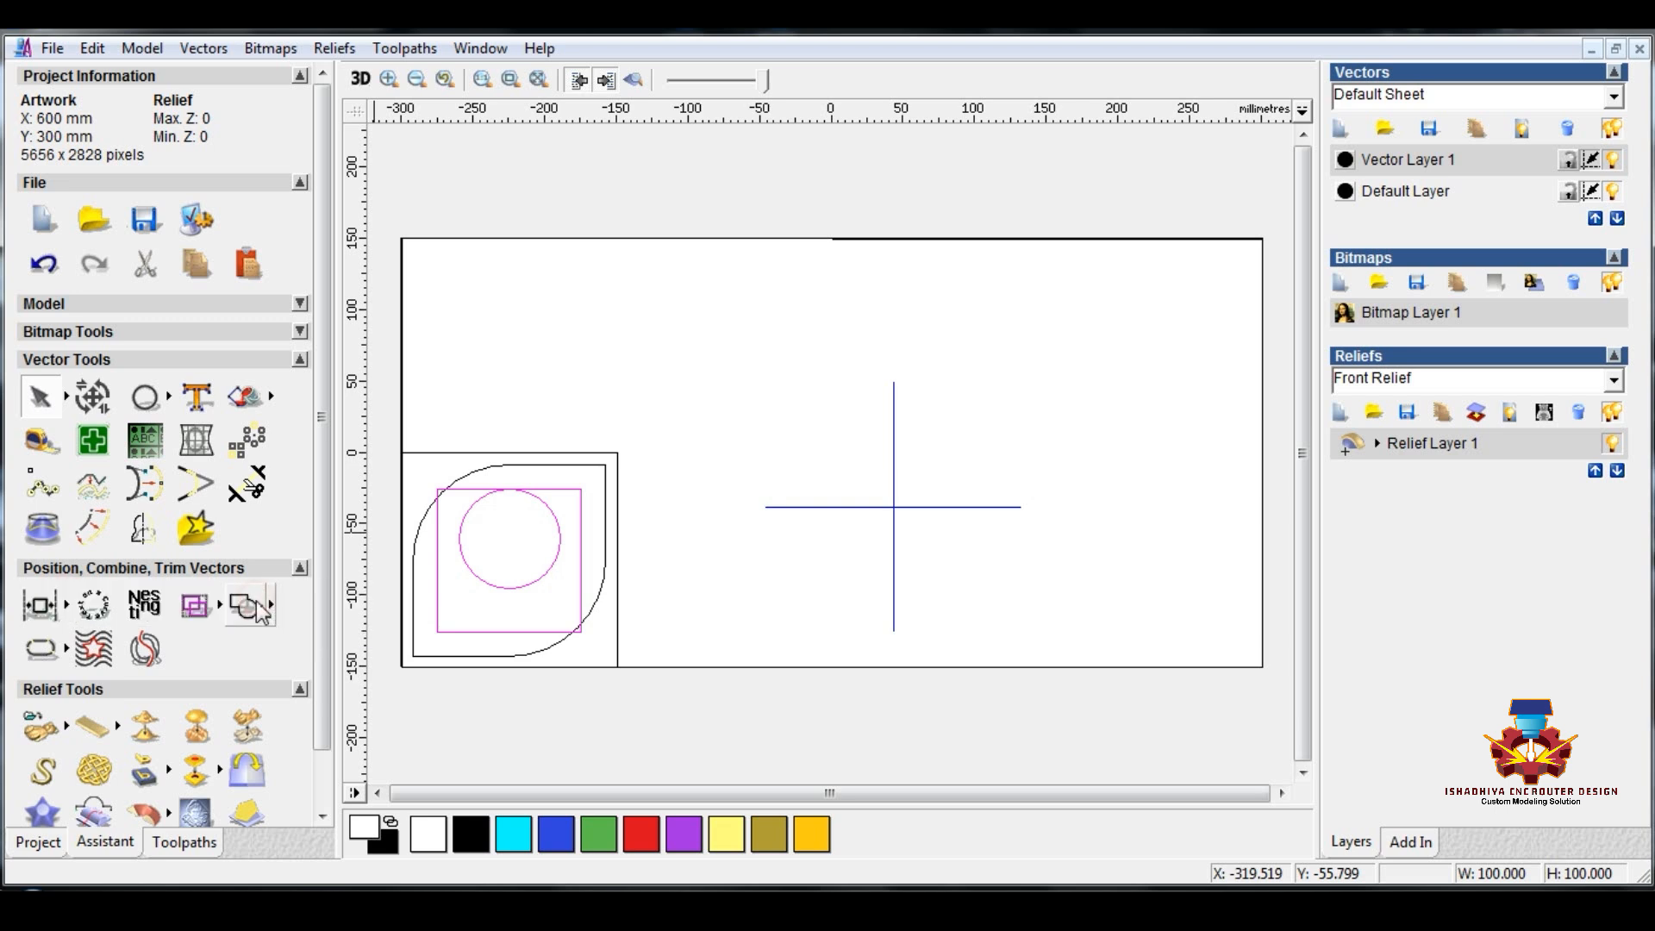
left_click(67, 603)
left_click(132, 605)
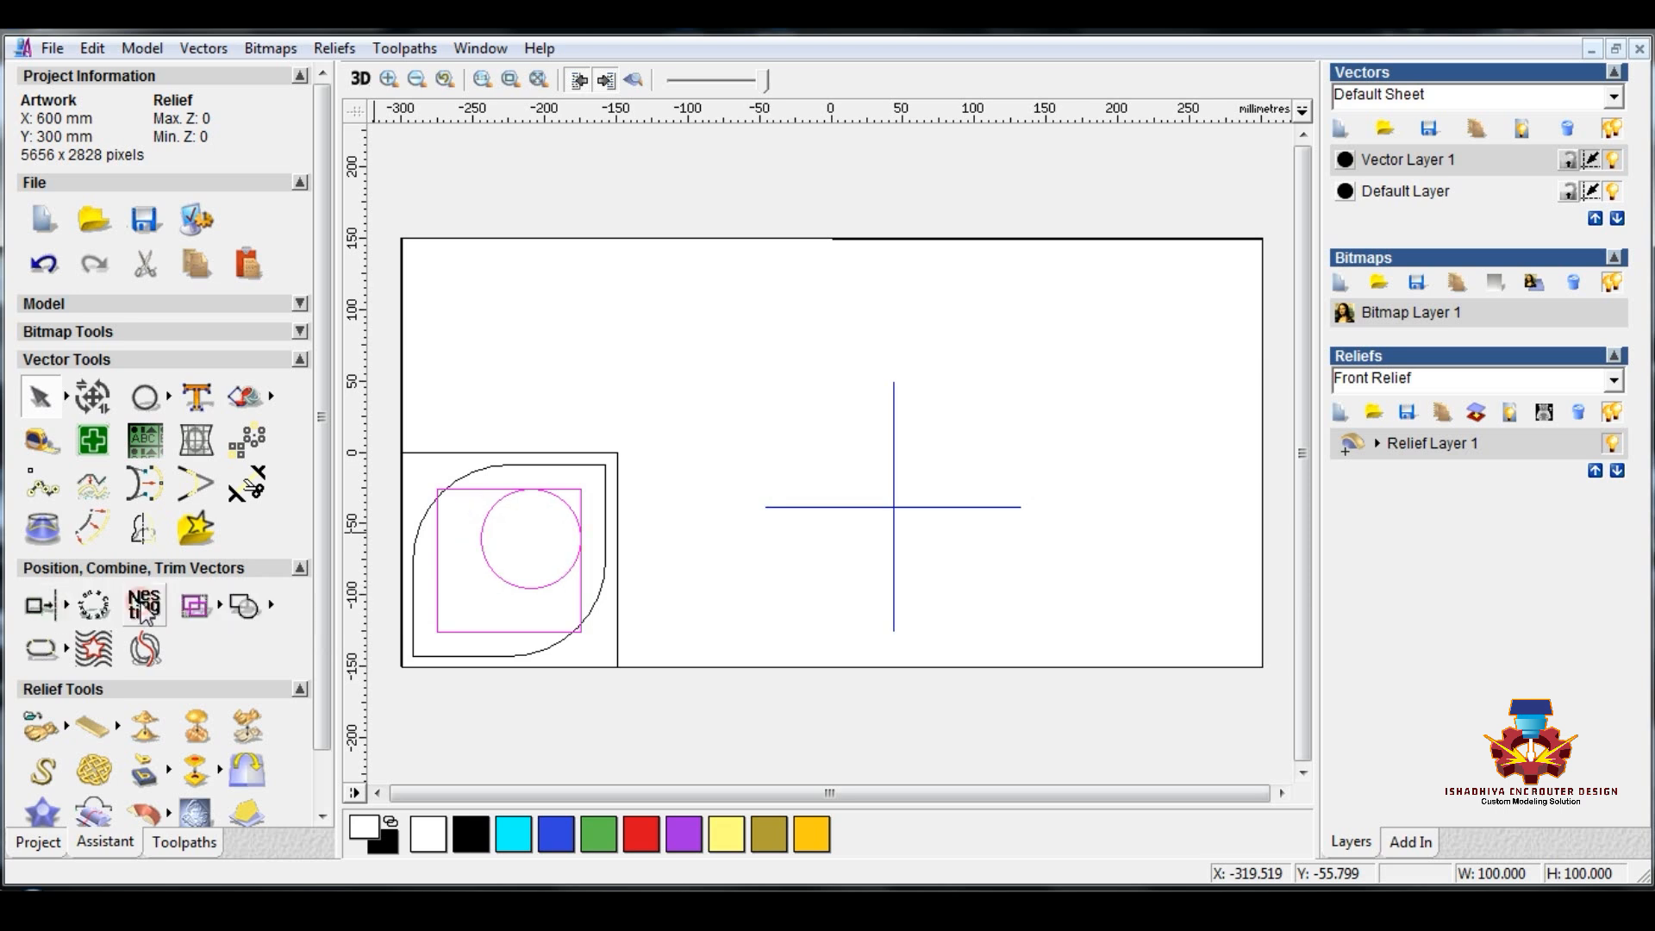
left_click(494, 359)
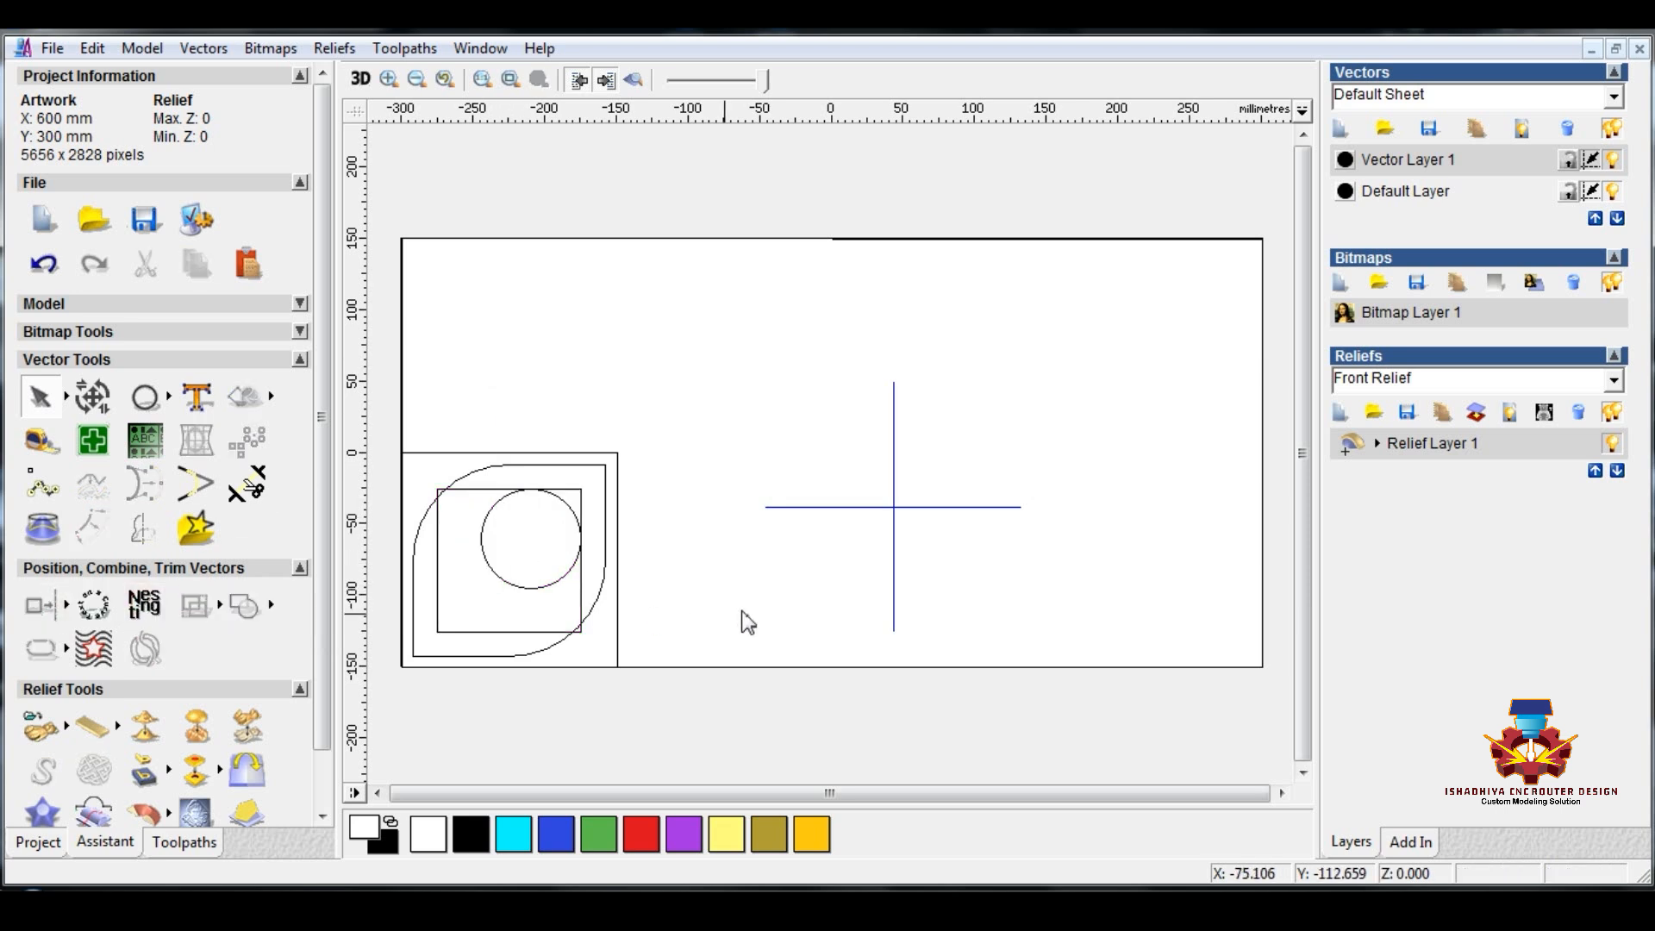
- Move the two crossed guide lines onto the circle's centre and open the Trim tool without trimming anything
left_click_drag(717, 339, 1046, 678)
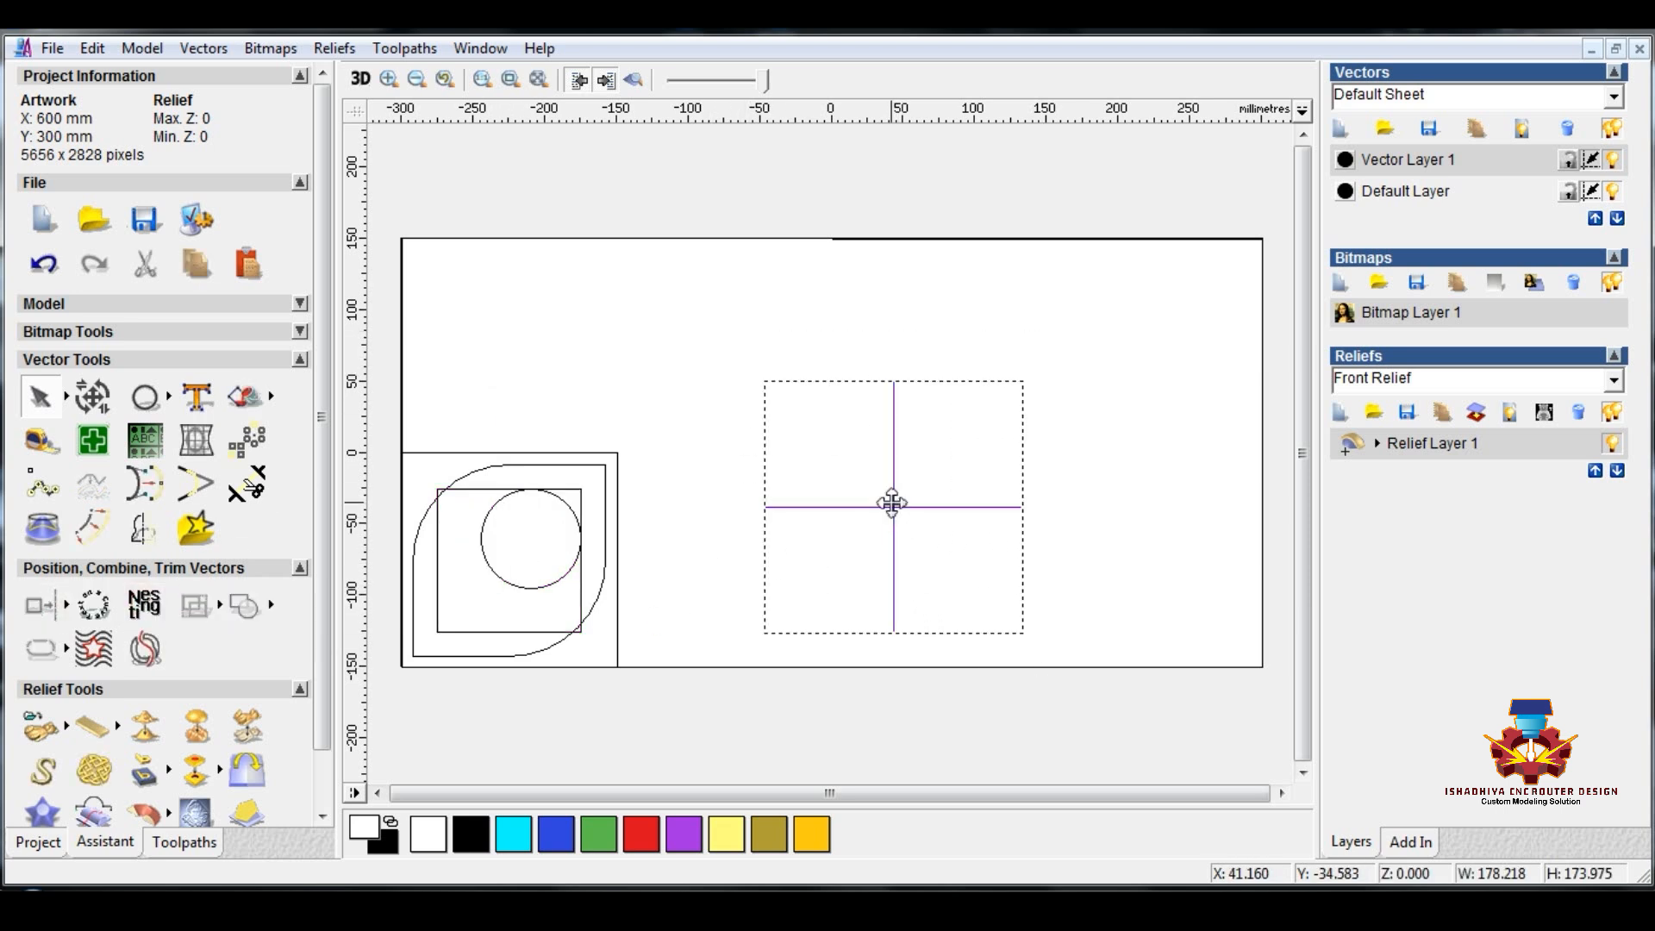
left_click_drag(893, 507, 531, 537)
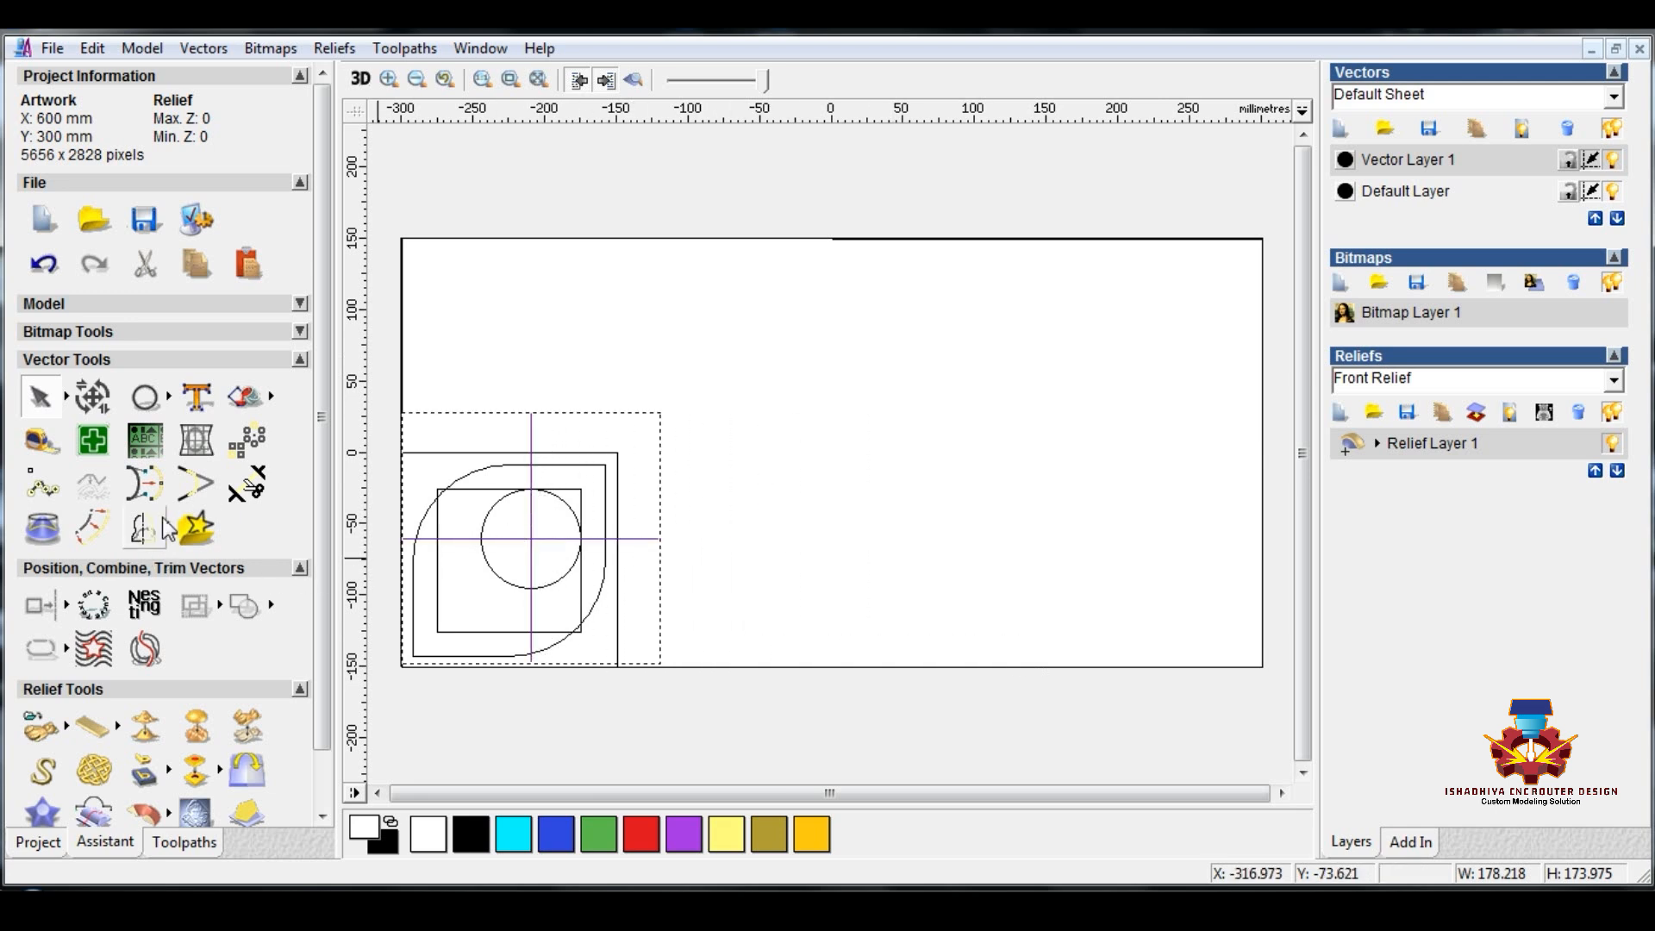
left_click(247, 488)
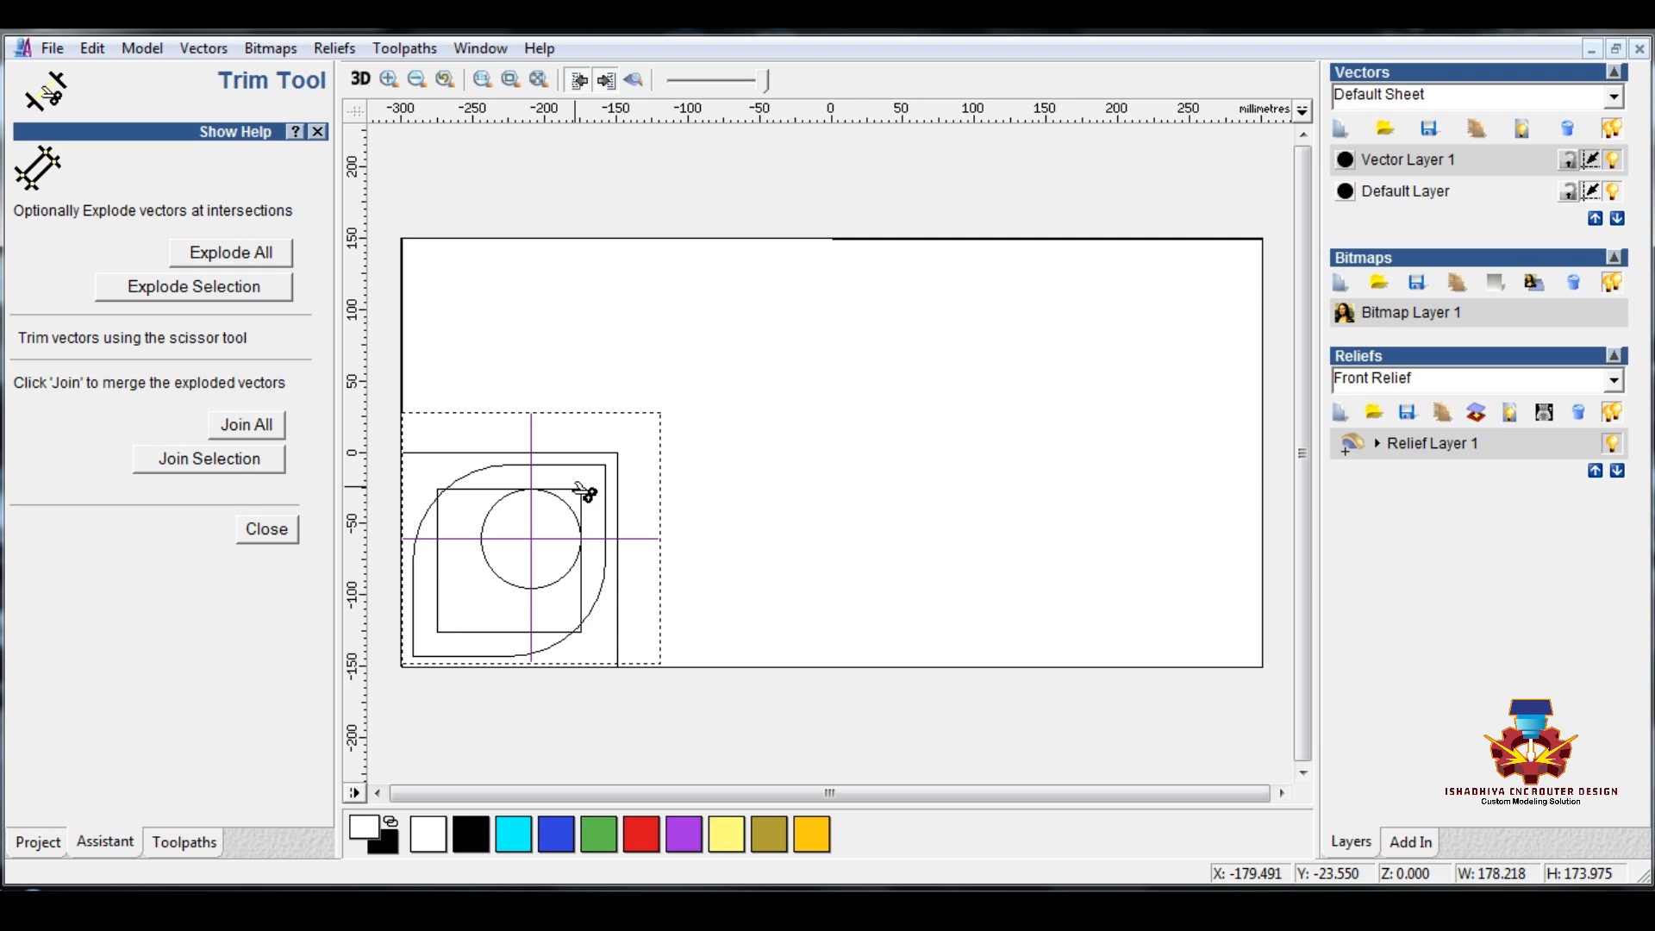
left_click(274, 528)
- Delete the 100 mm square and the crossed guide lines, keeping the circle inside the leaf outline
left_click(468, 311)
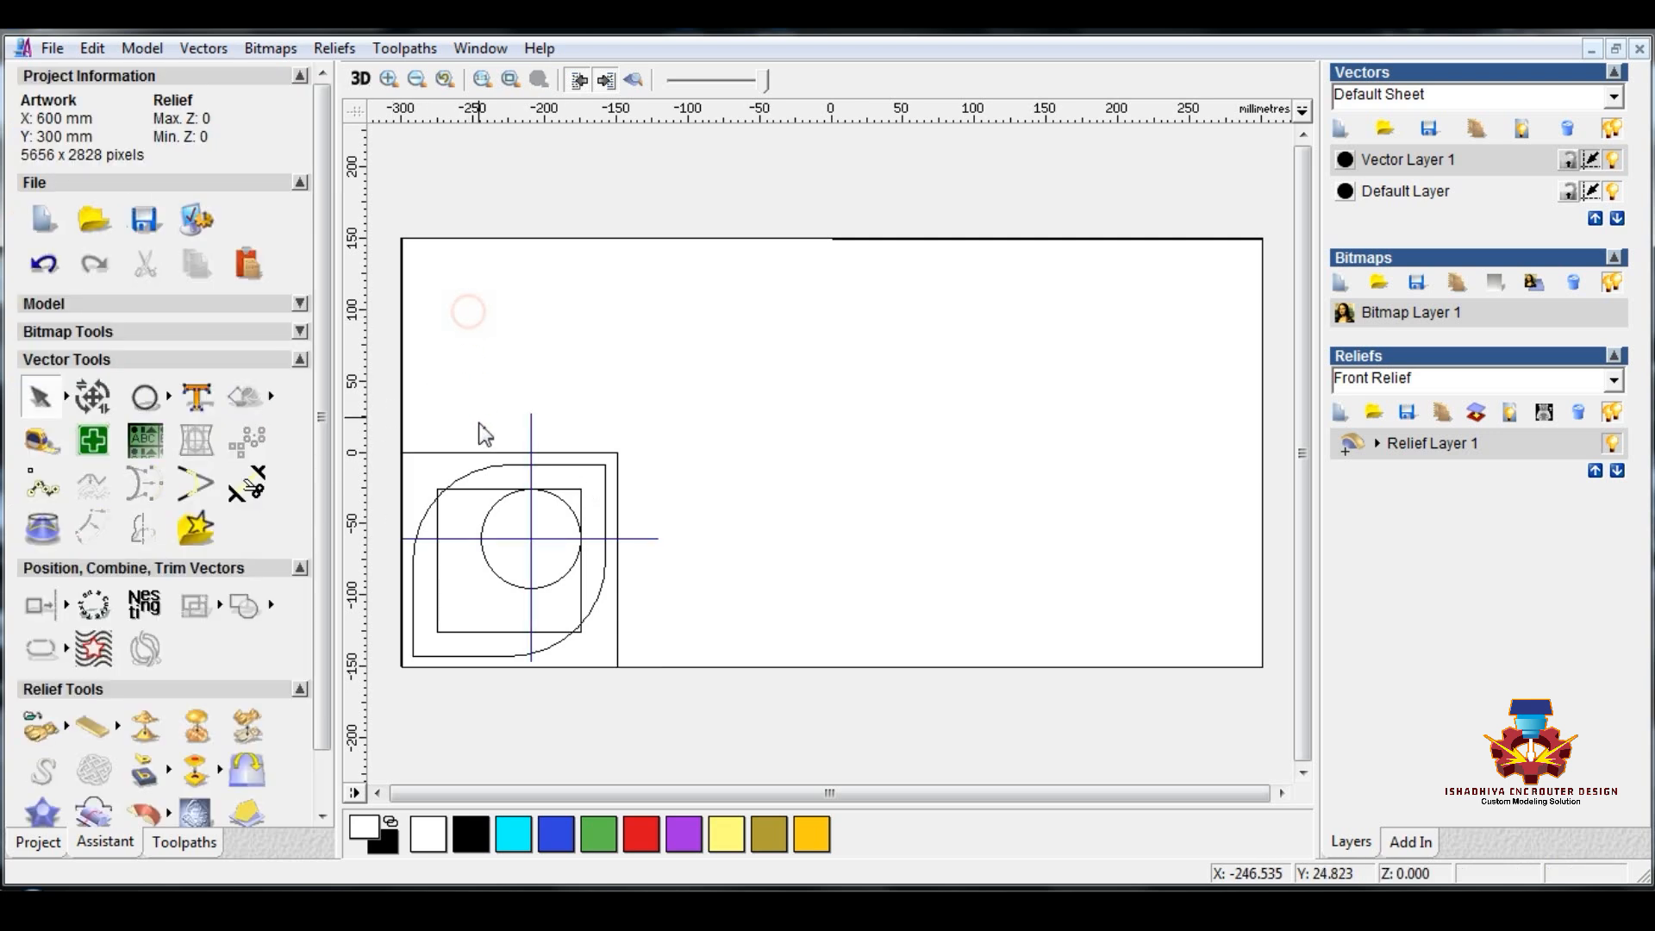
left_click(473, 490)
key("Delete")
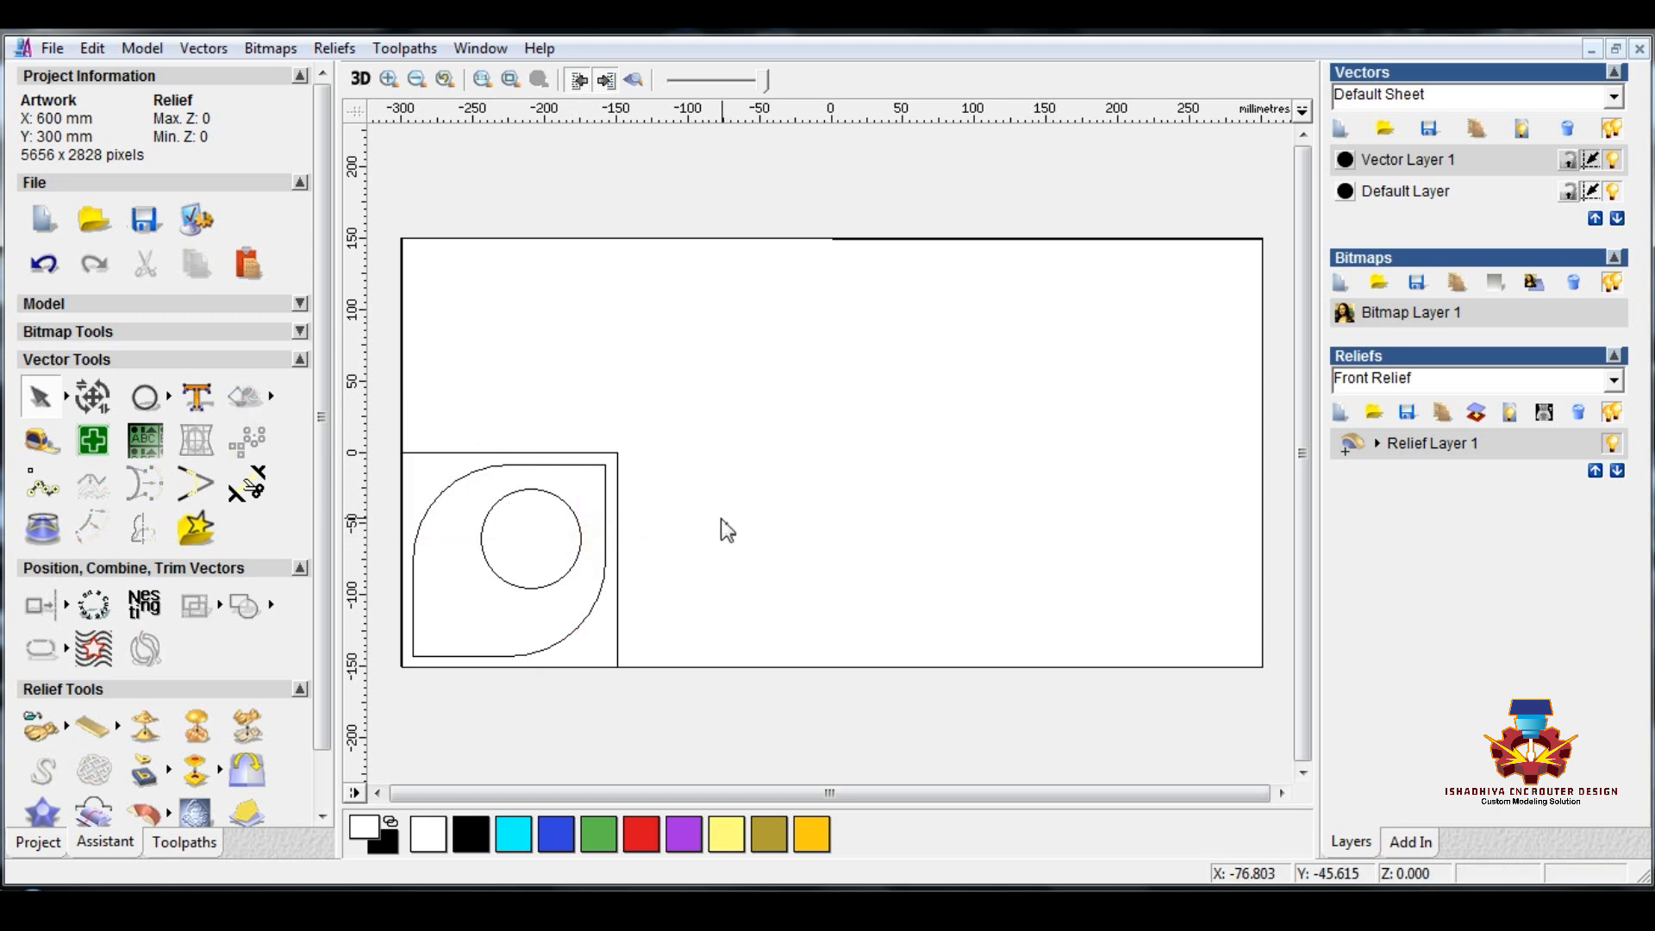
- Mirror the outer square, leaf outline and circle about their right side, keeping the original vectors
scroll(704, 533, "down", 1)
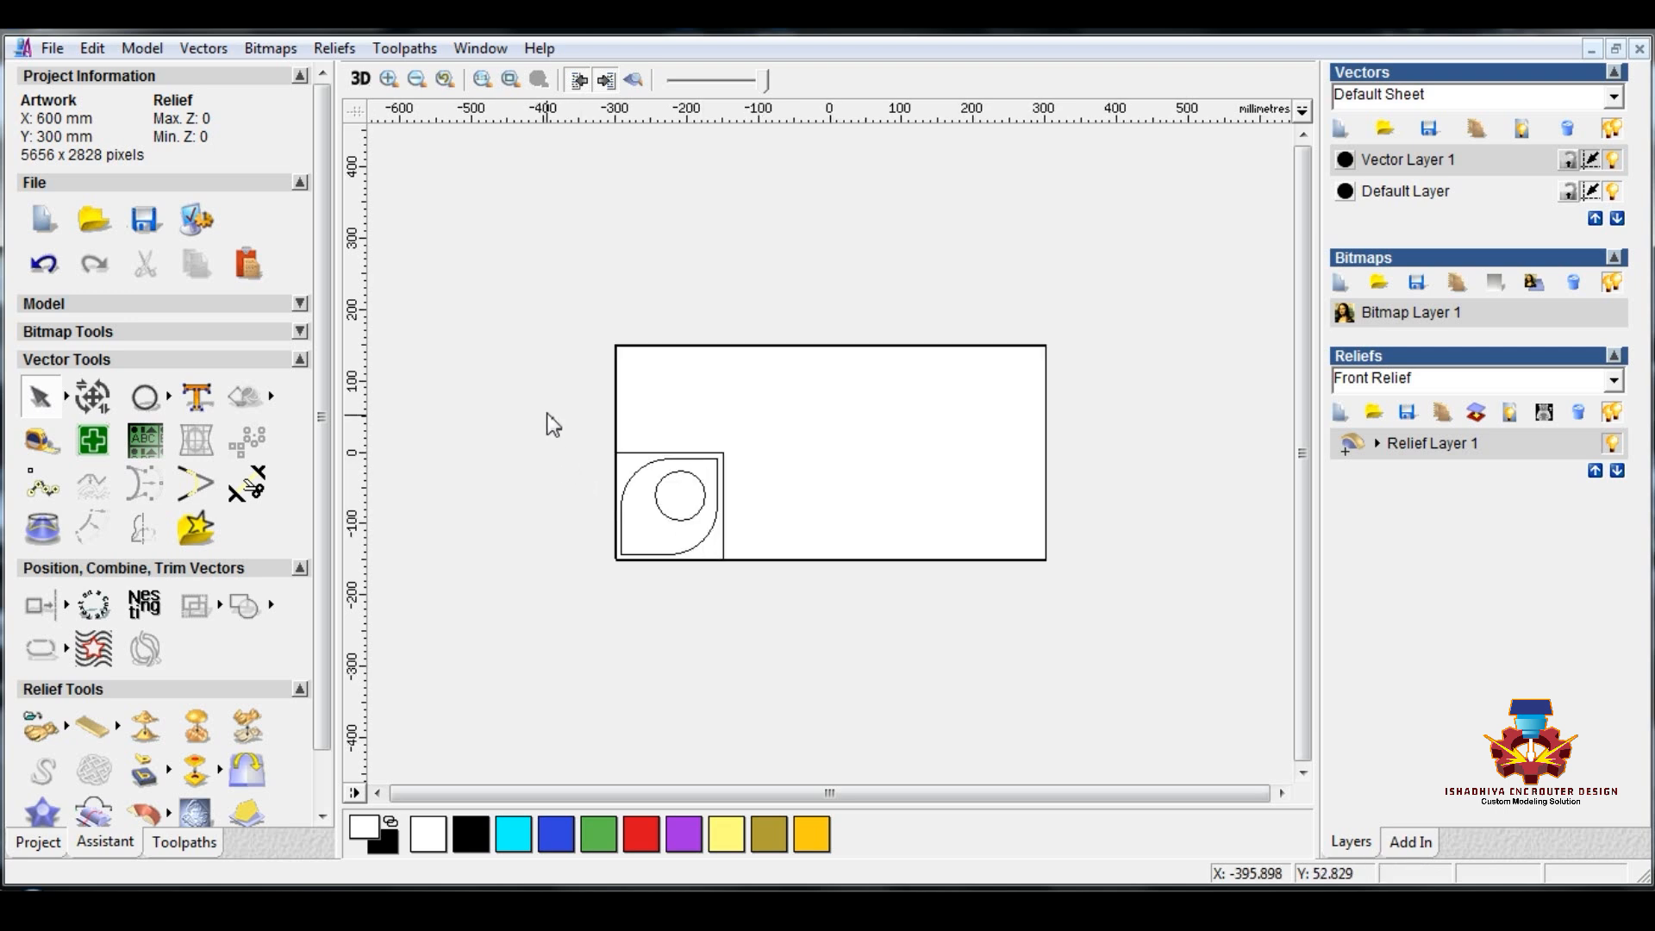
scroll(703, 461, "up", 1)
left_click(518, 468)
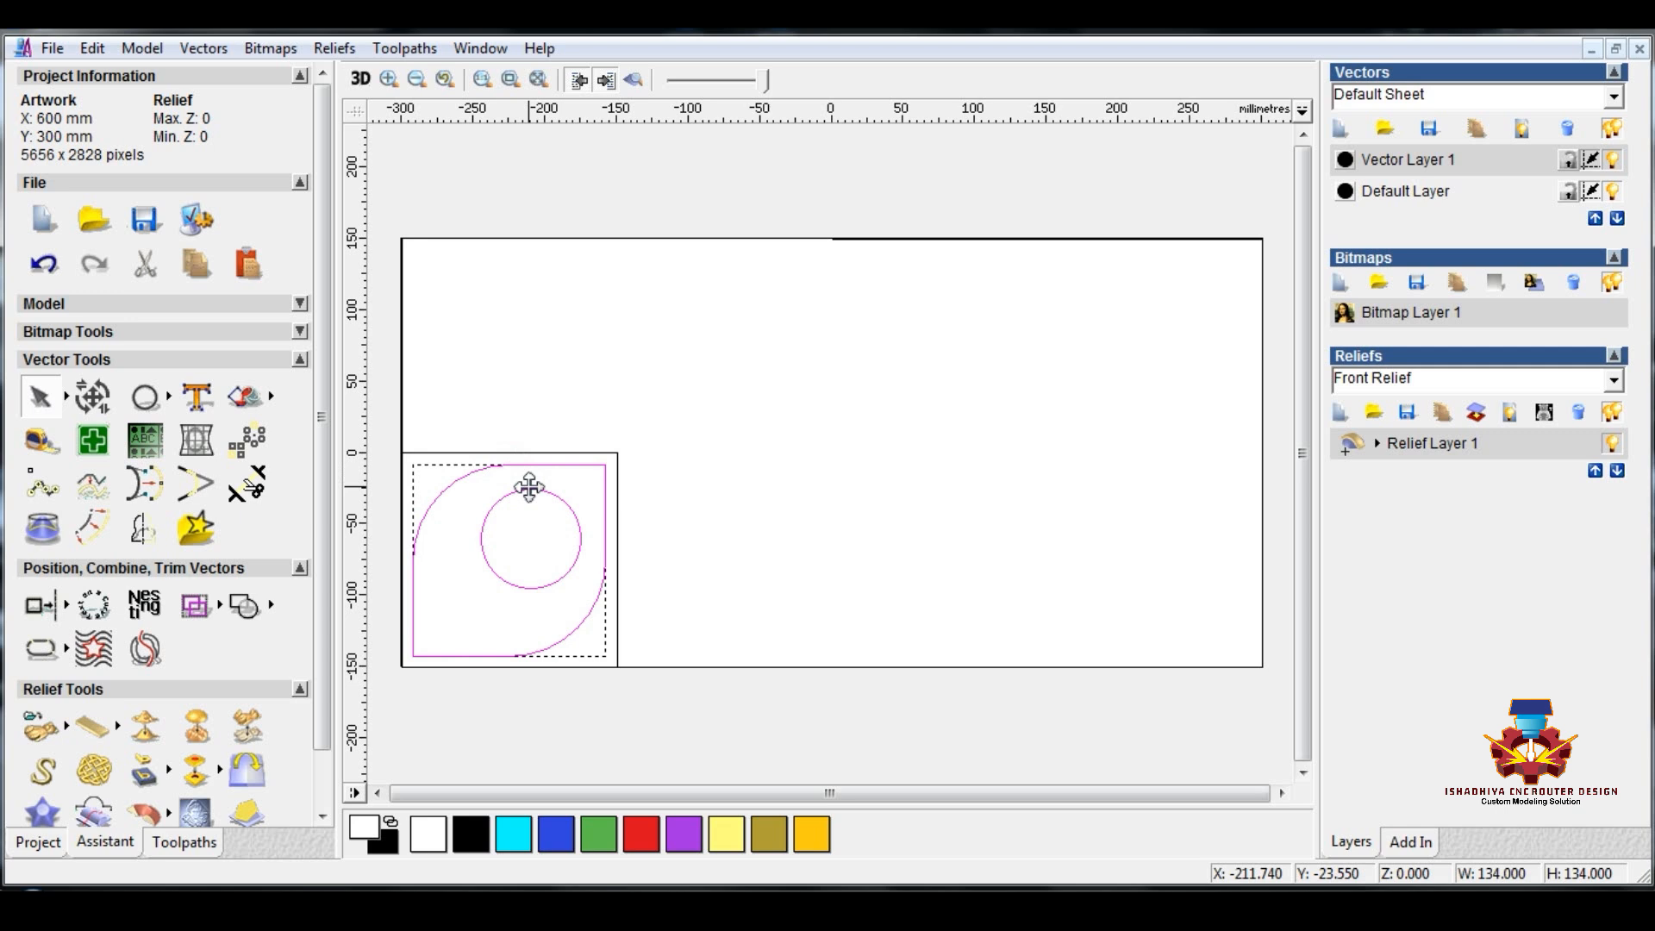
left_click_drag(679, 412, 359, 702)
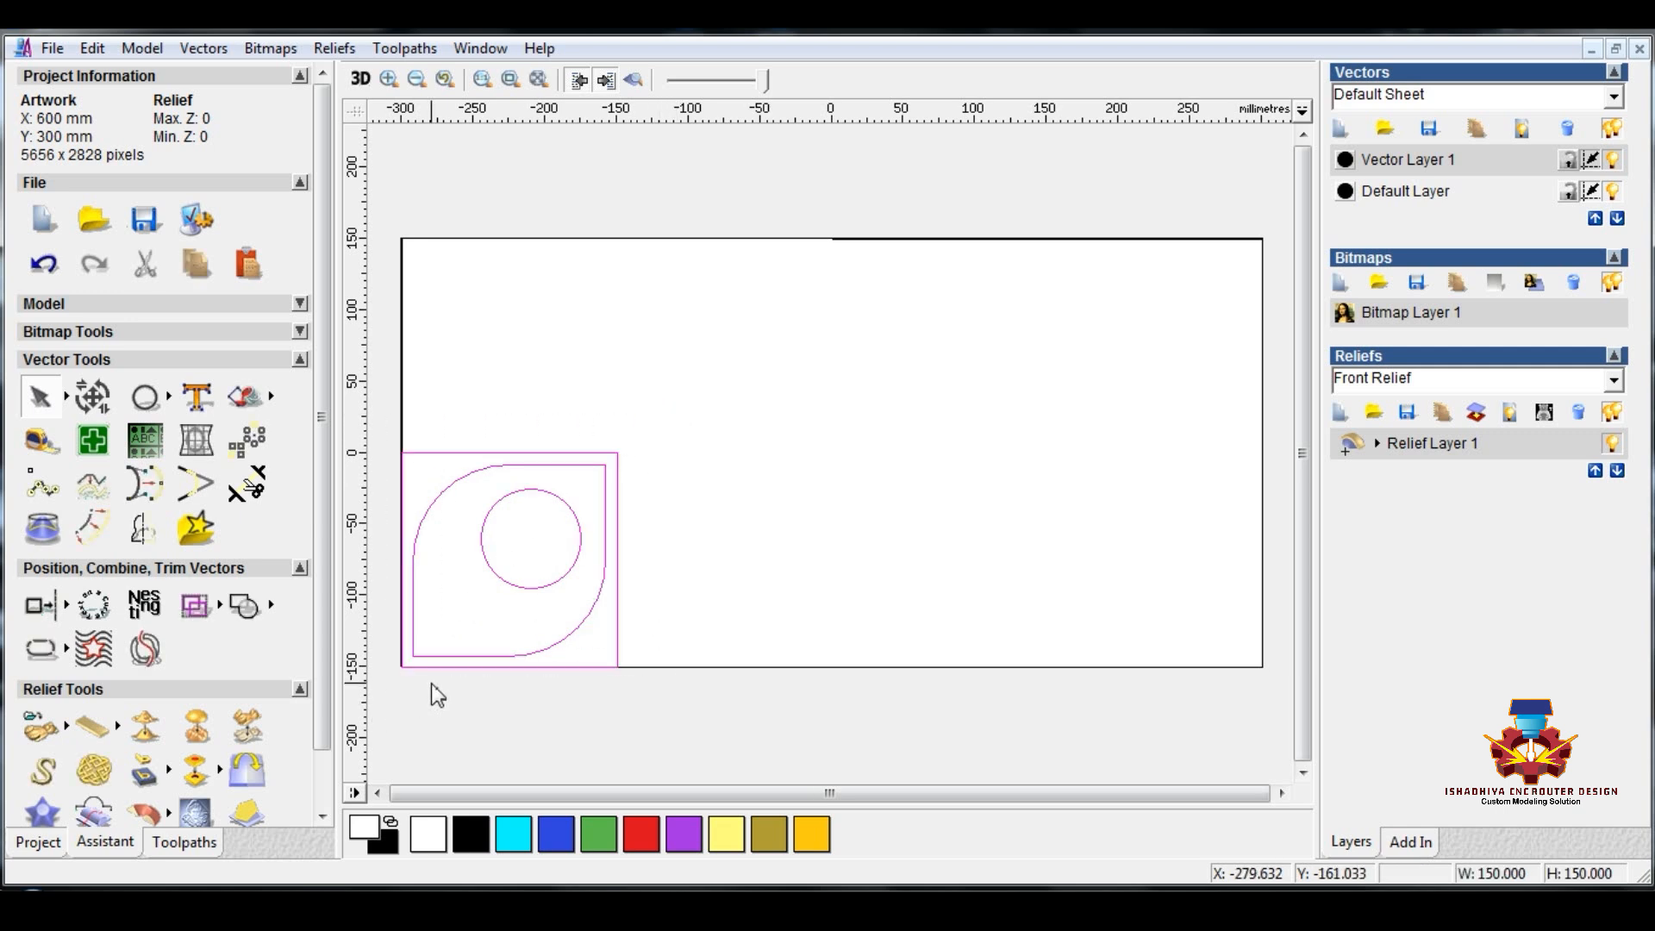
left_click(148, 536)
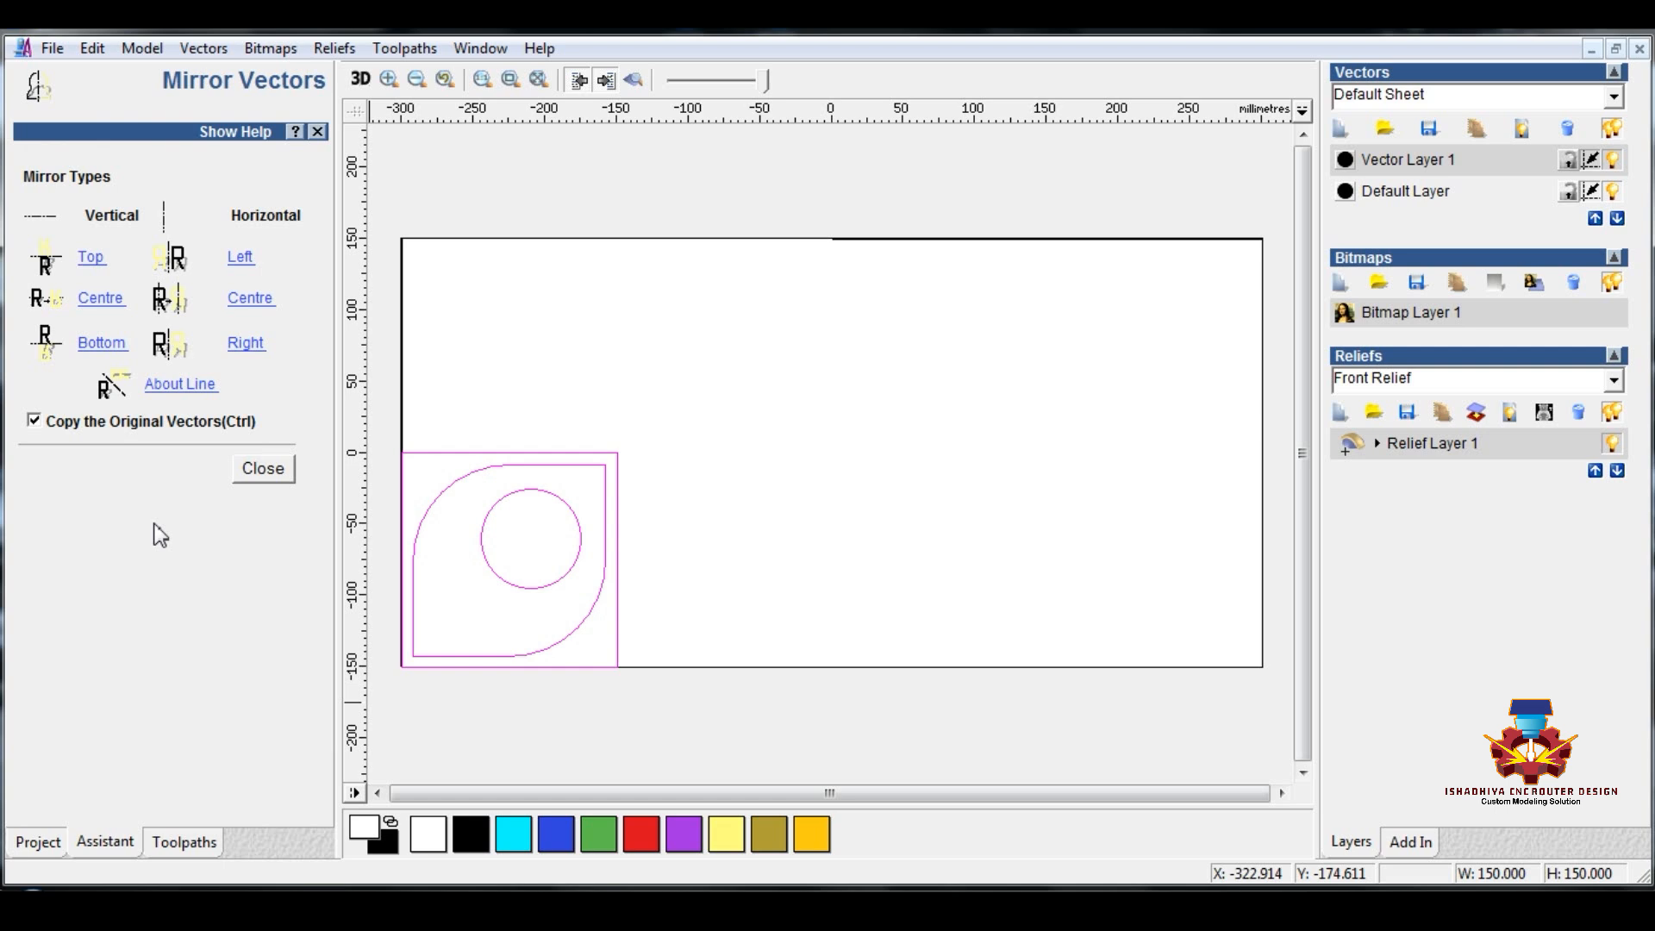
left_click(245, 344)
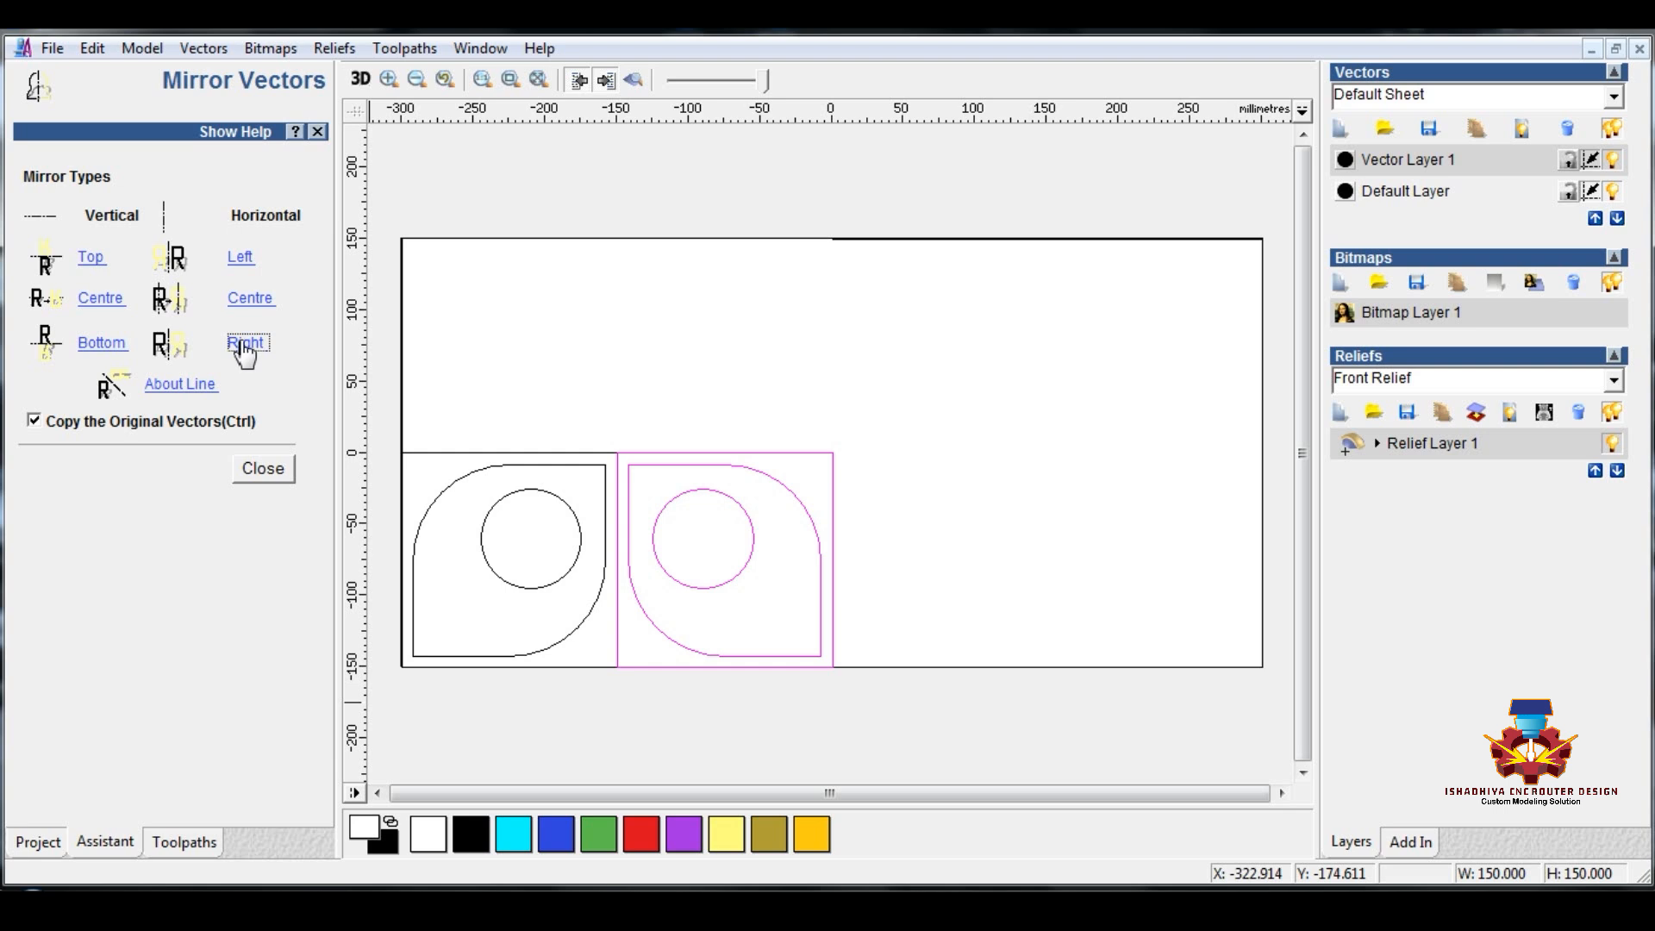
- Mirror both tiles about their top side as a copy, making a two-by-two block
left_click_drag(372, 427, 933, 793)
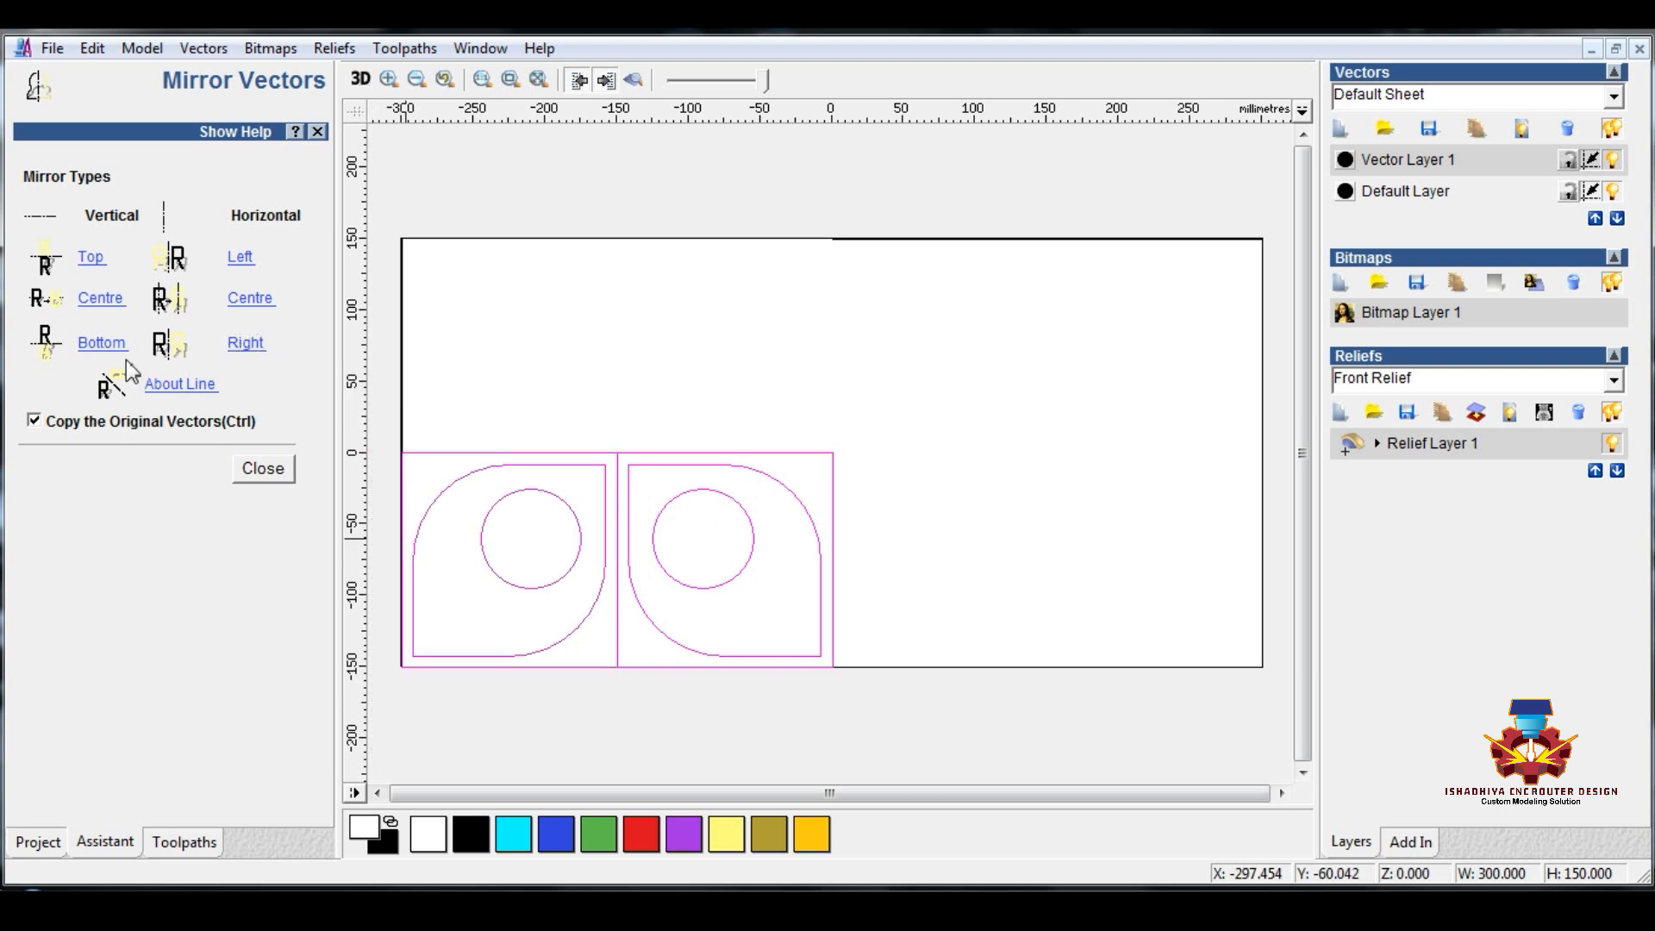
left_click(82, 264)
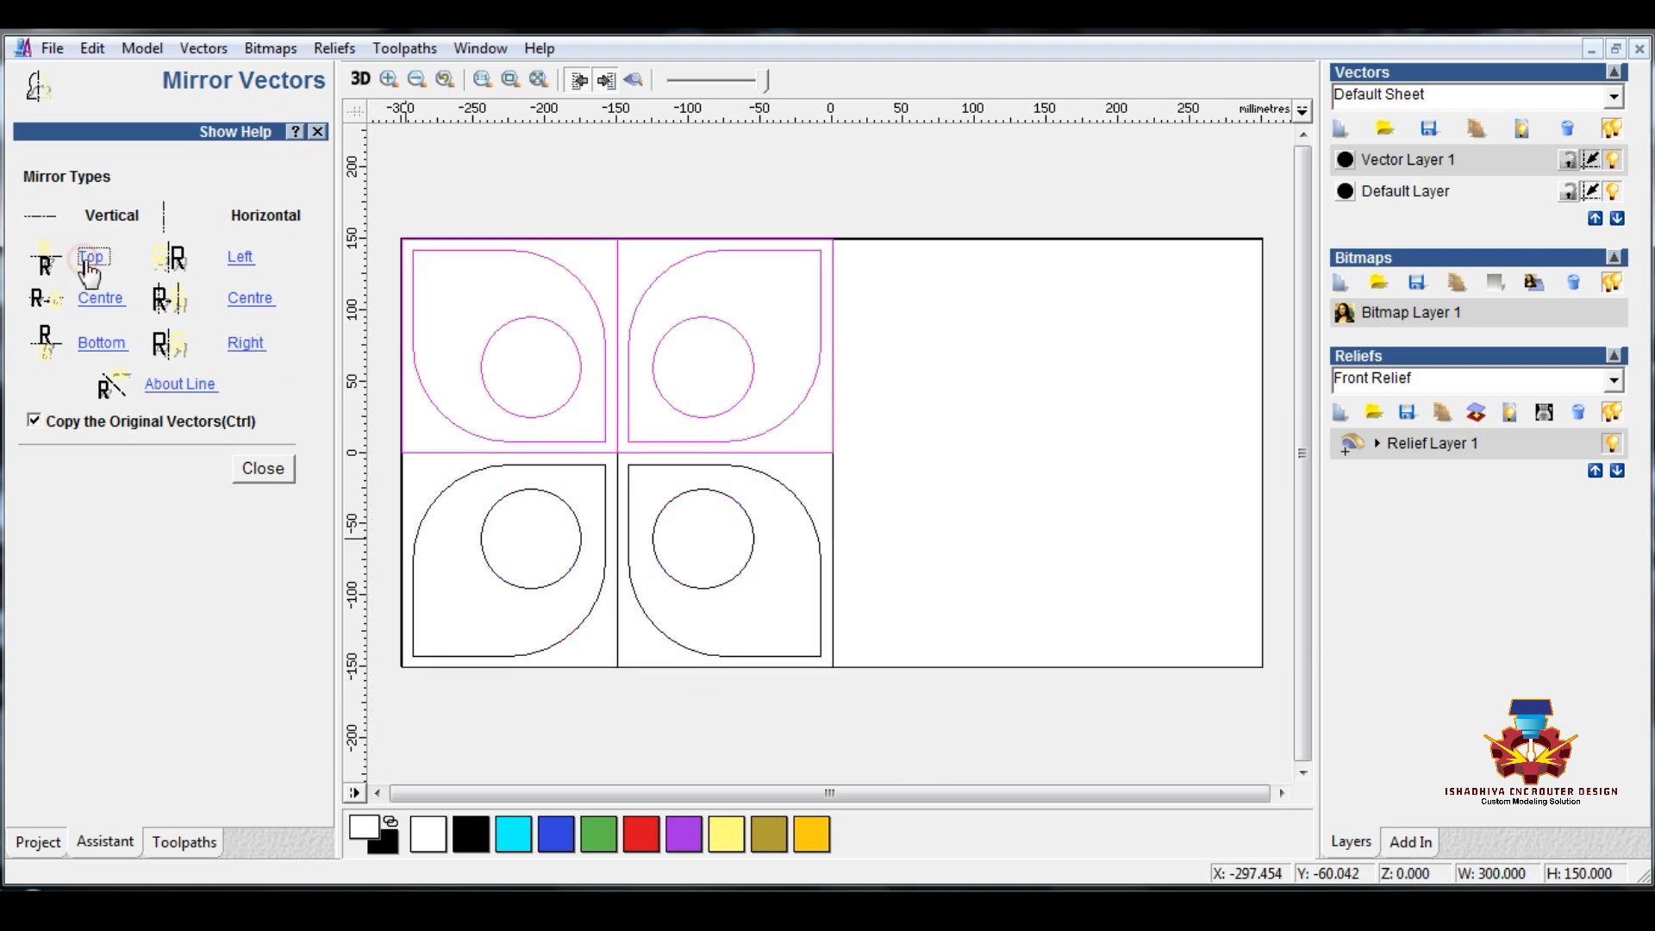
left_click(263, 468)
- Resize the two-by-two block to 150 mm wide and high with linked proportions and move it into the sheet's lower-left corner
left_click_drag(390, 212, 868, 742)
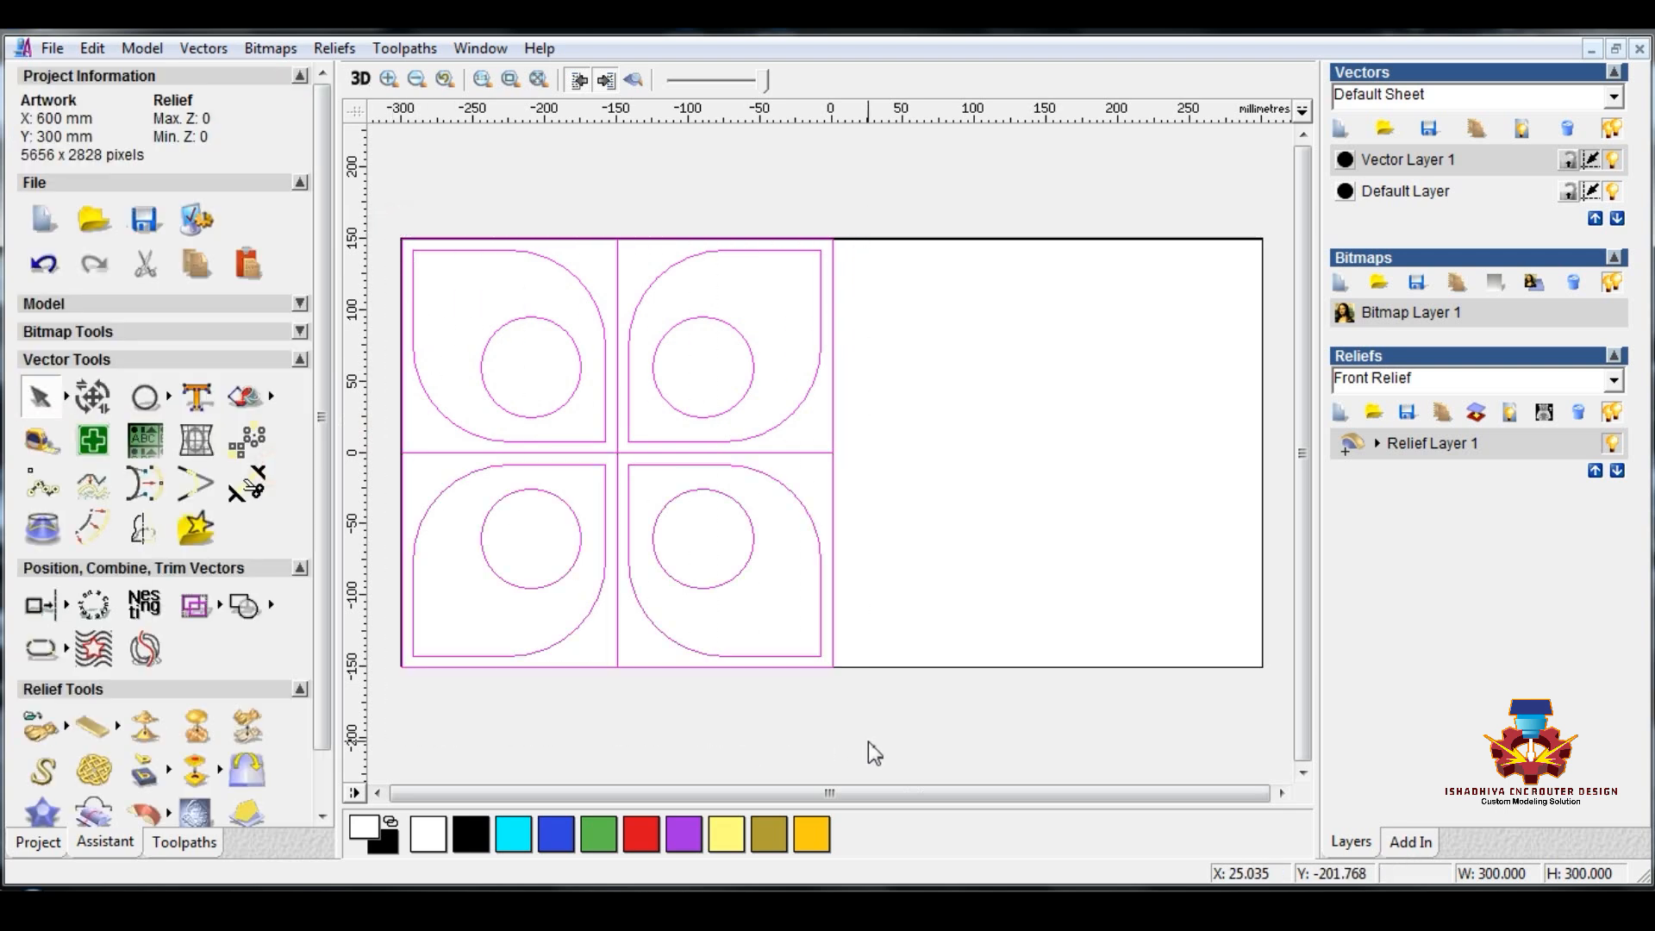
left_click(92, 396)
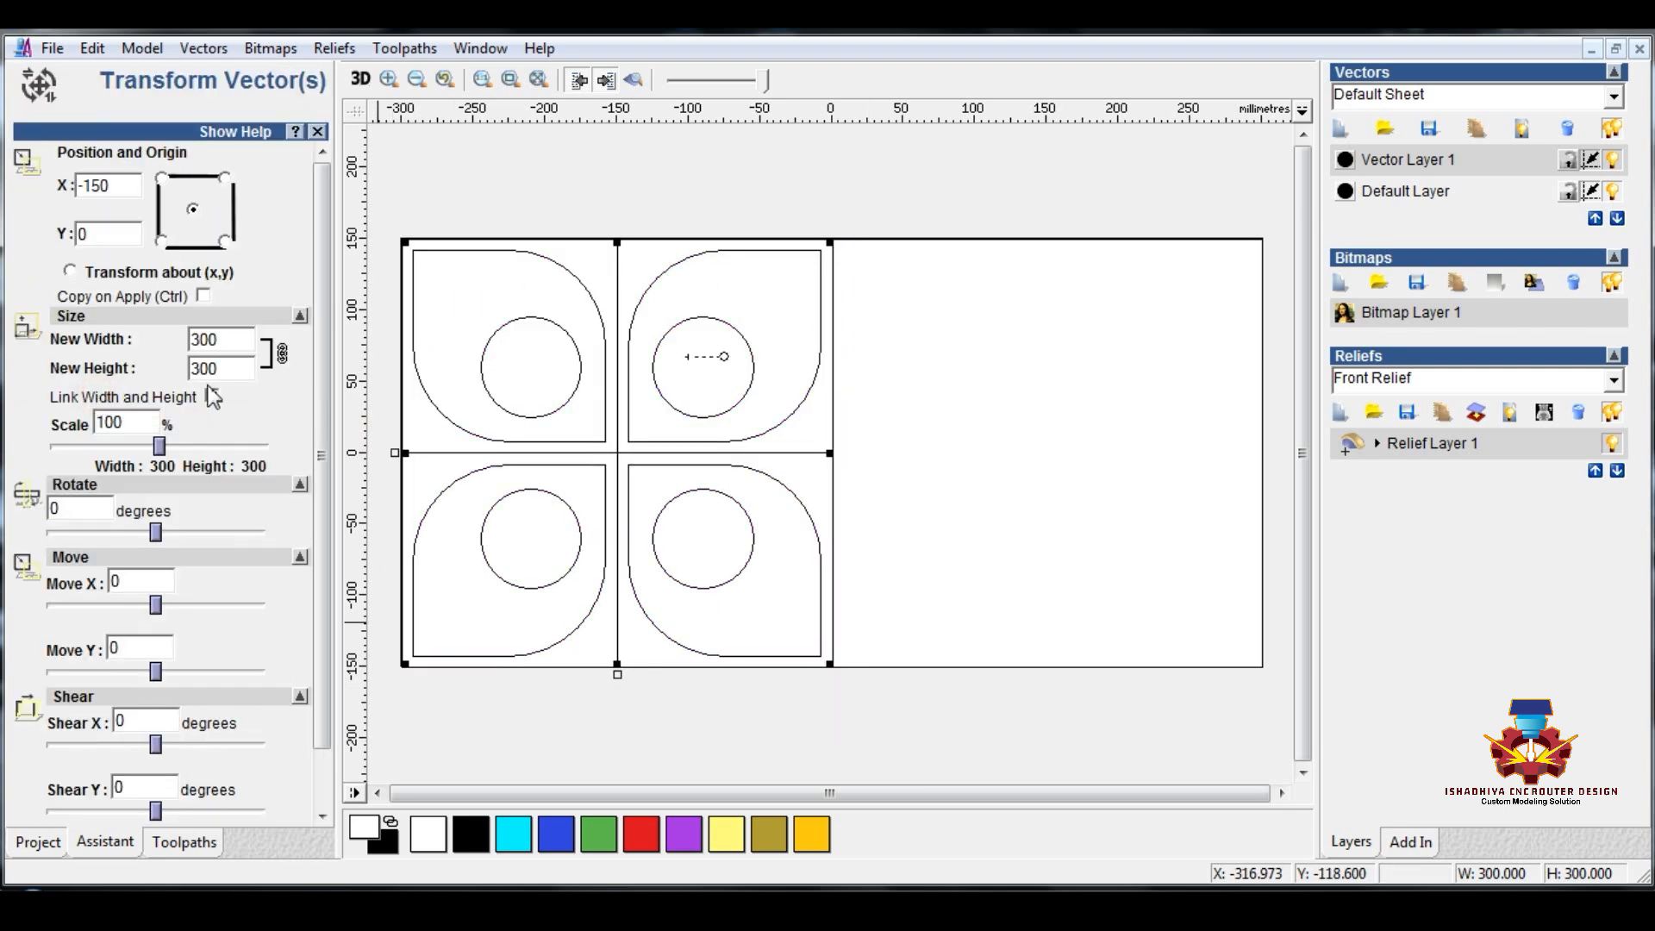
double_click(239, 342)
type("150")
scroll(232, 684, "down", 2)
left_click(196, 787)
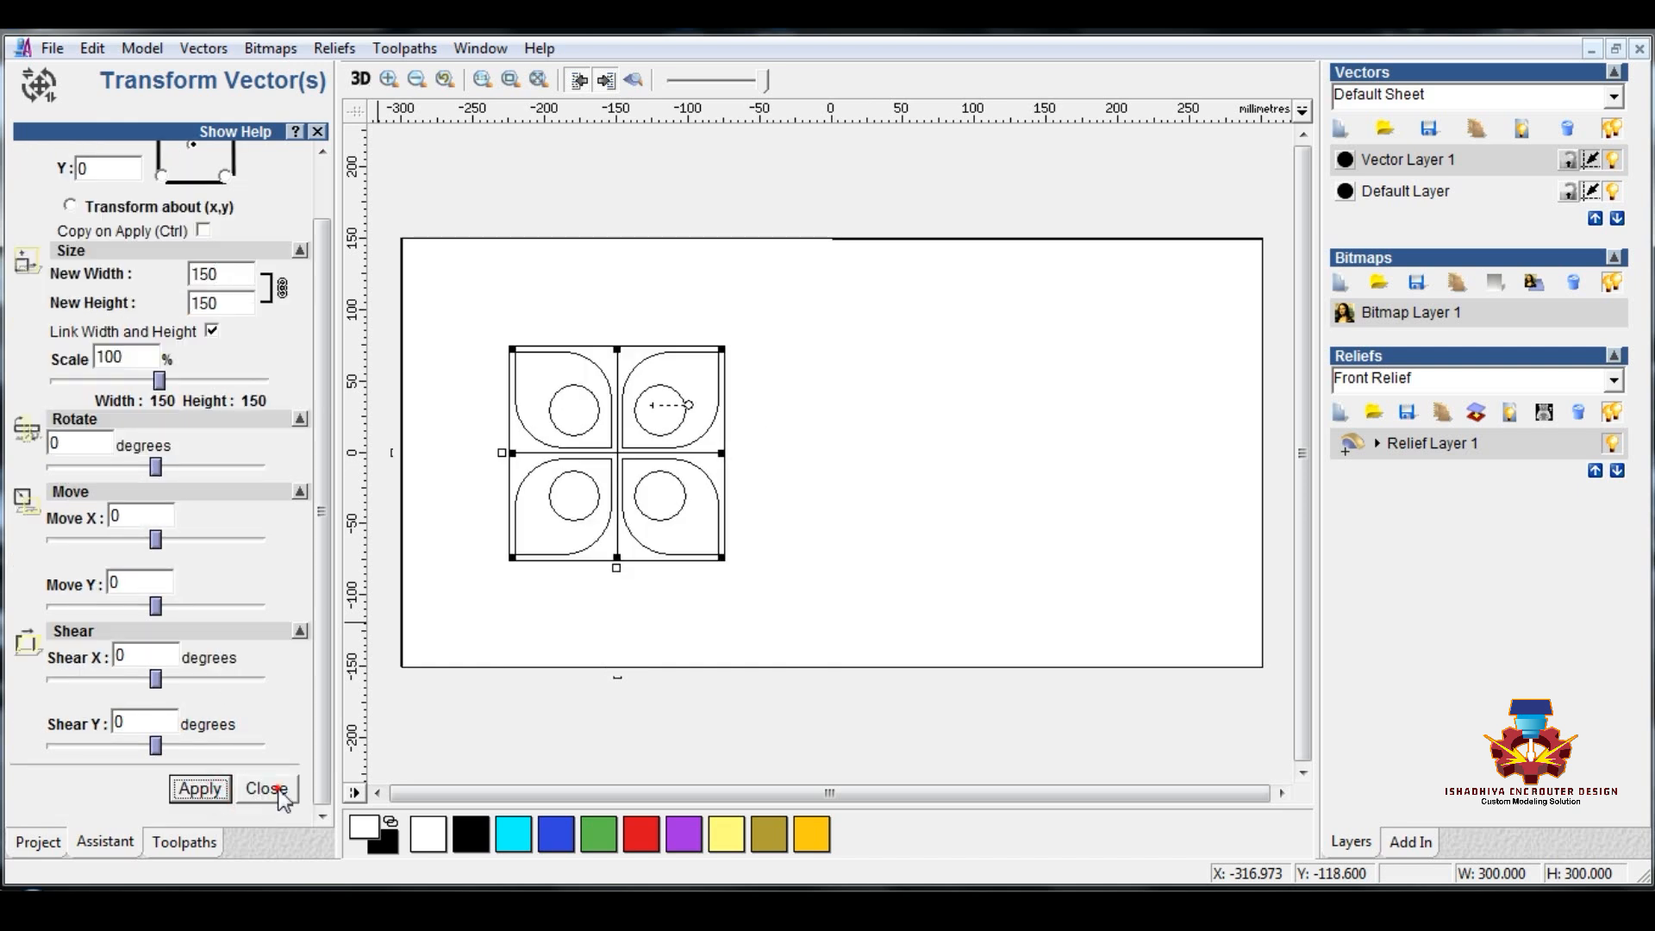
left_click(266, 787)
left_click_drag(509, 561, 406, 665)
left_click(410, 721)
scroll(562, 547, "up", 2)
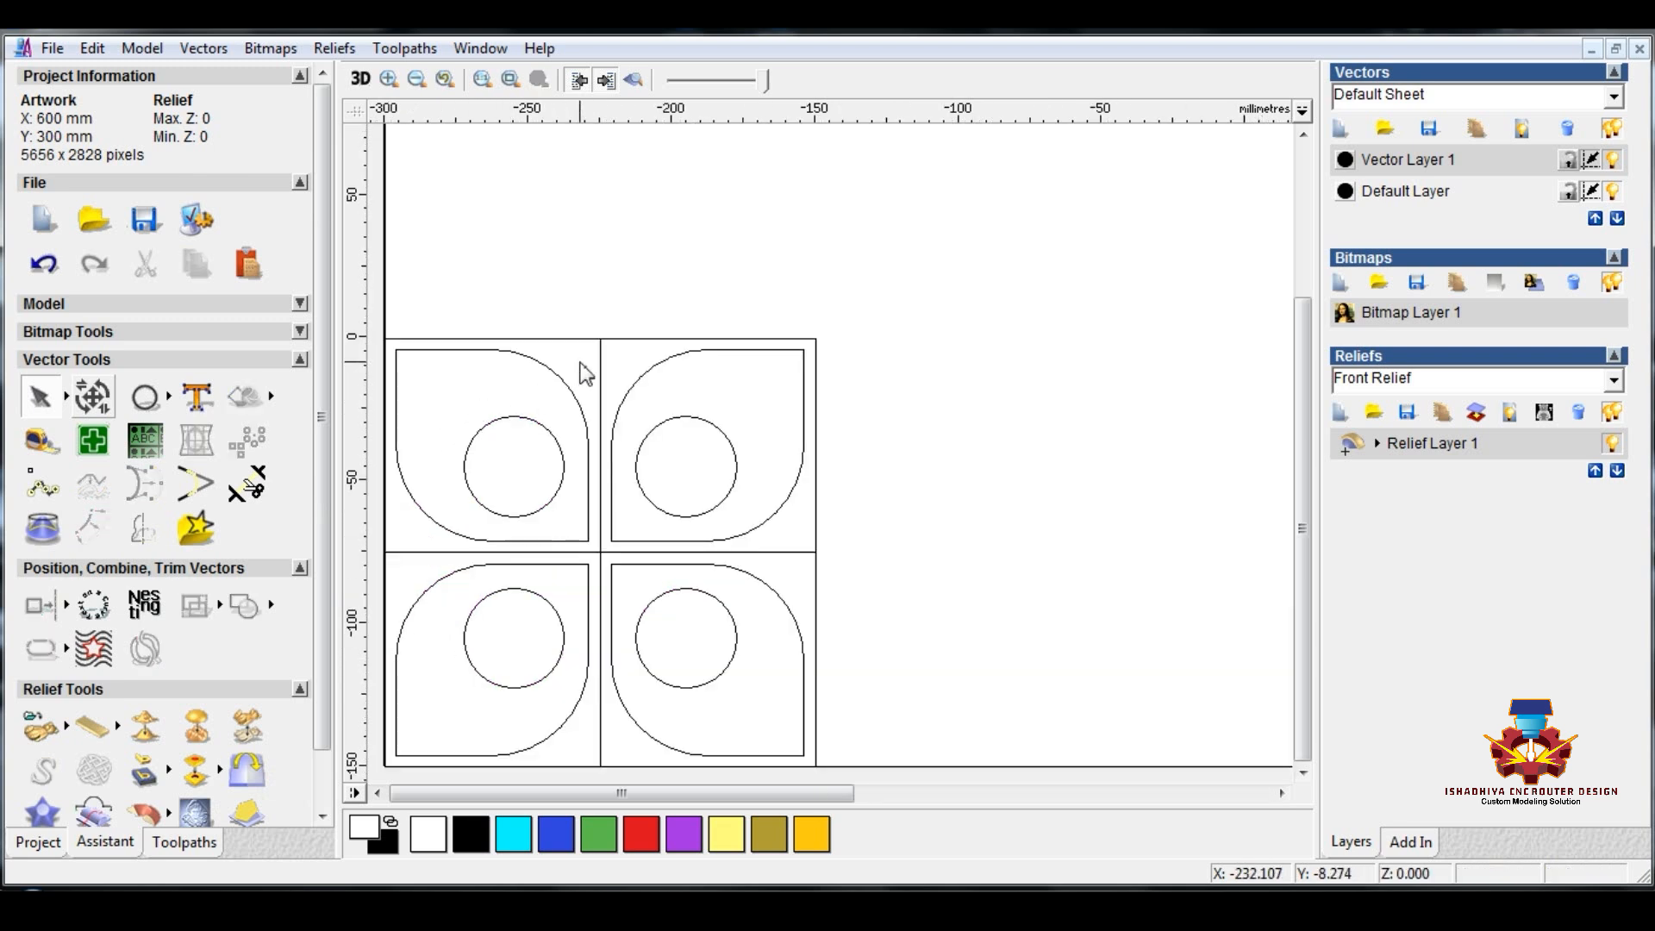
left_click(562, 339)
left_click(633, 342, "shift")
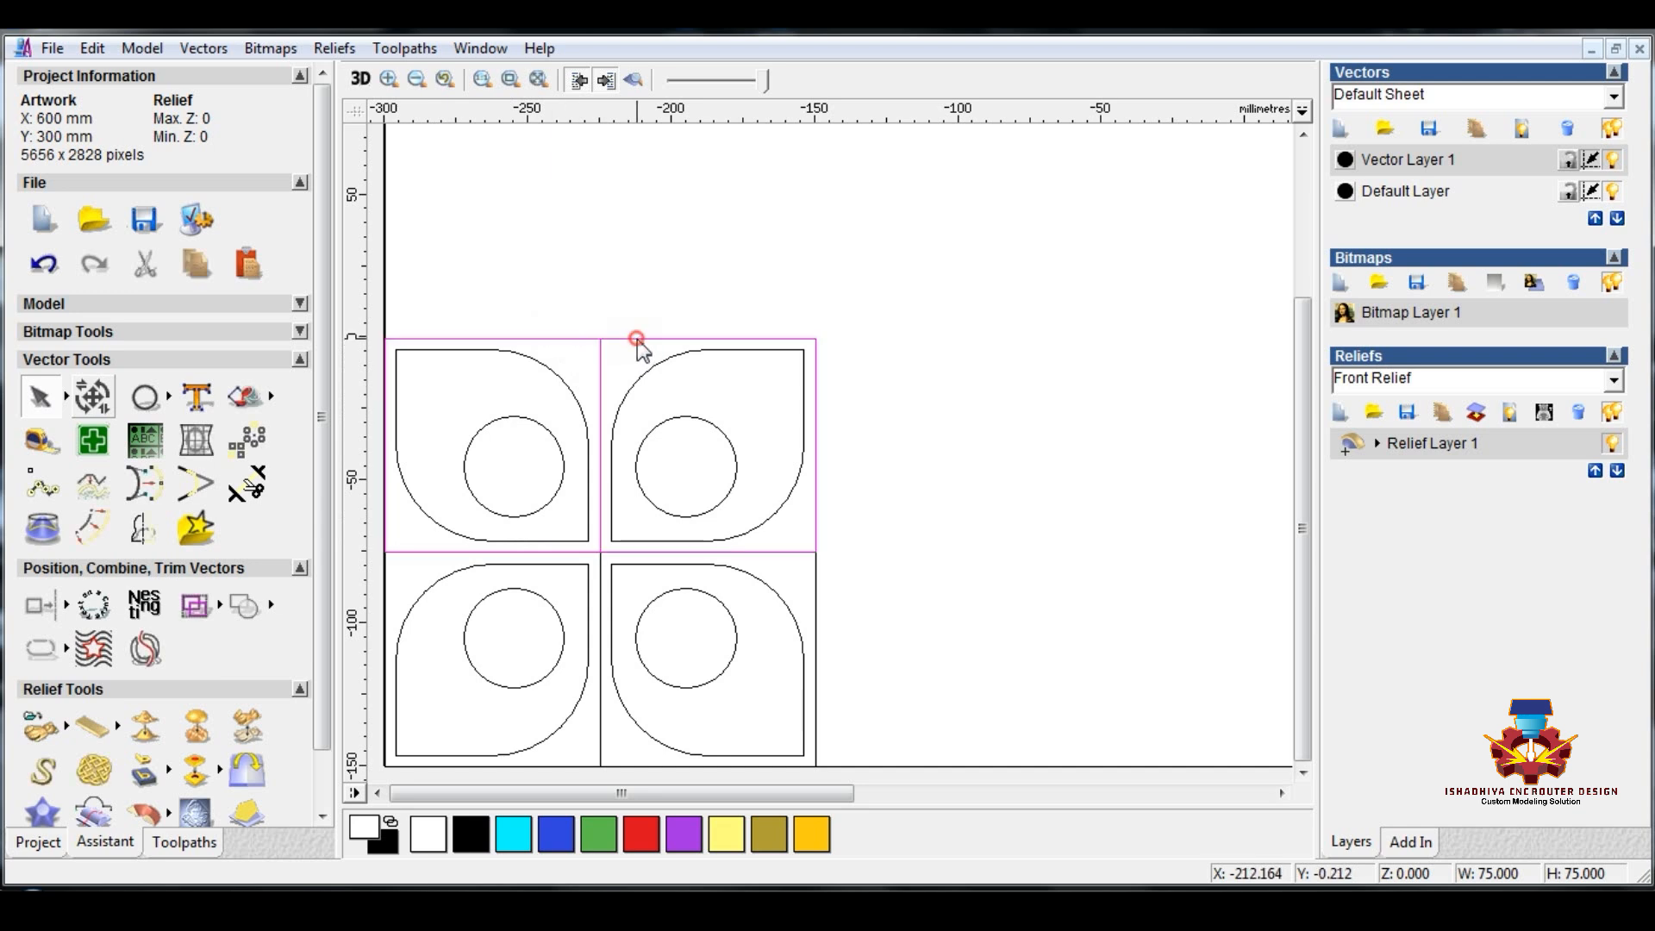
left_click(816, 593, "shift")
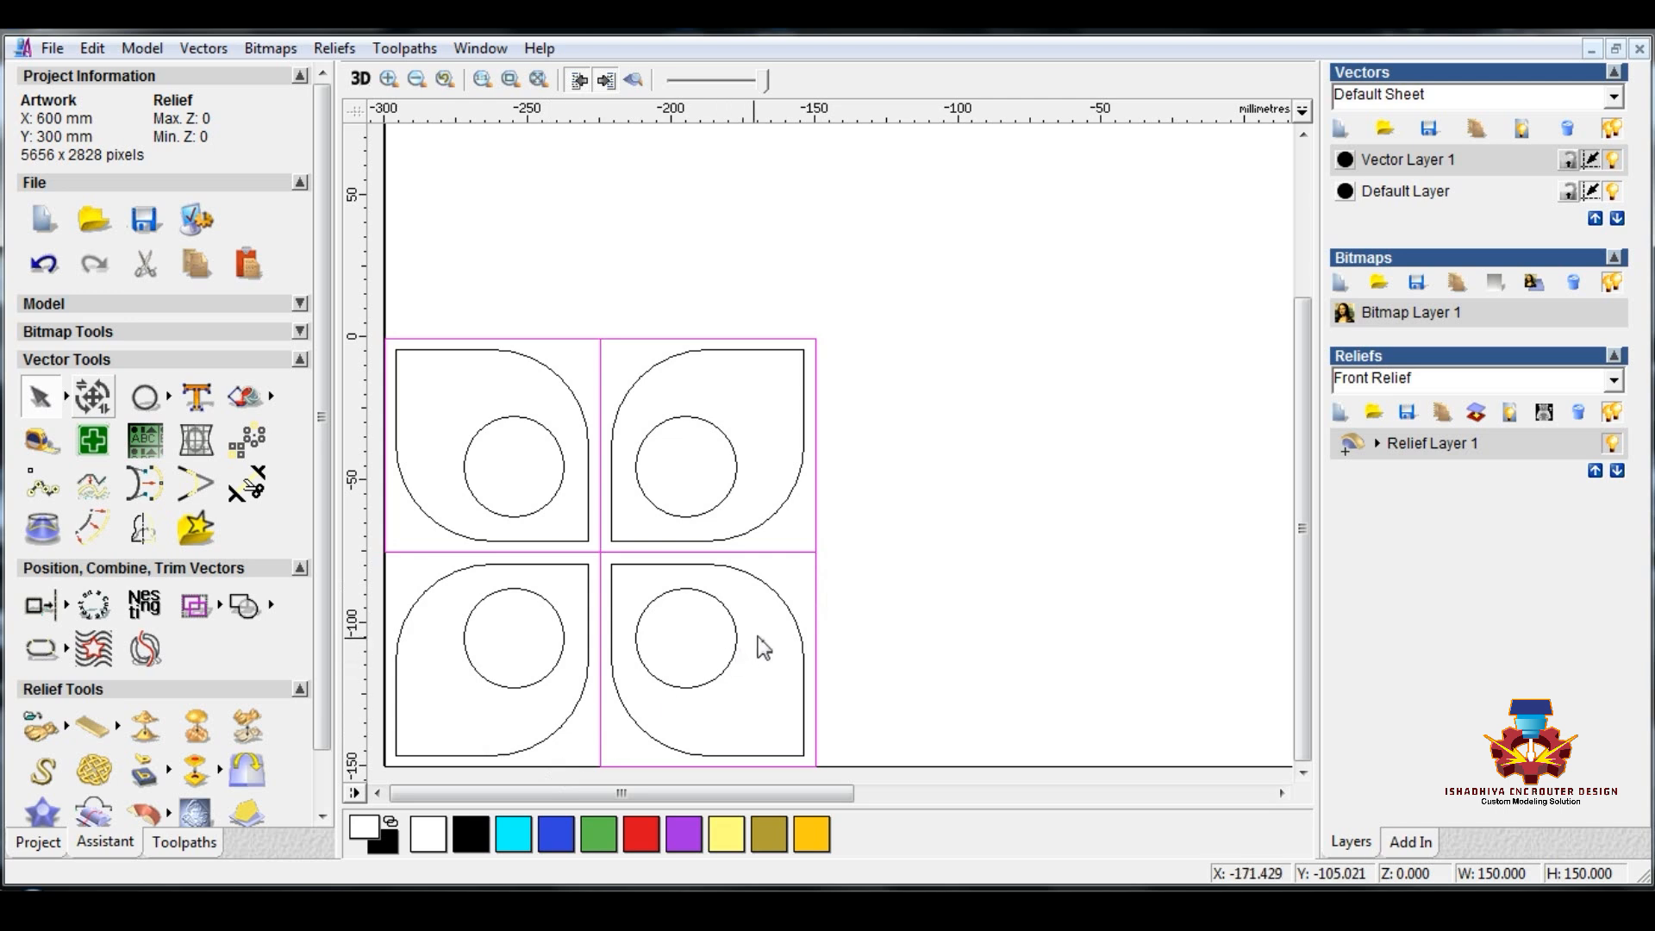
scroll(758, 640, "down", 1)
left_click(781, 554)
- Group the four circles inside the leaf outlines
left_click_drag(422, 480, 614, 650)
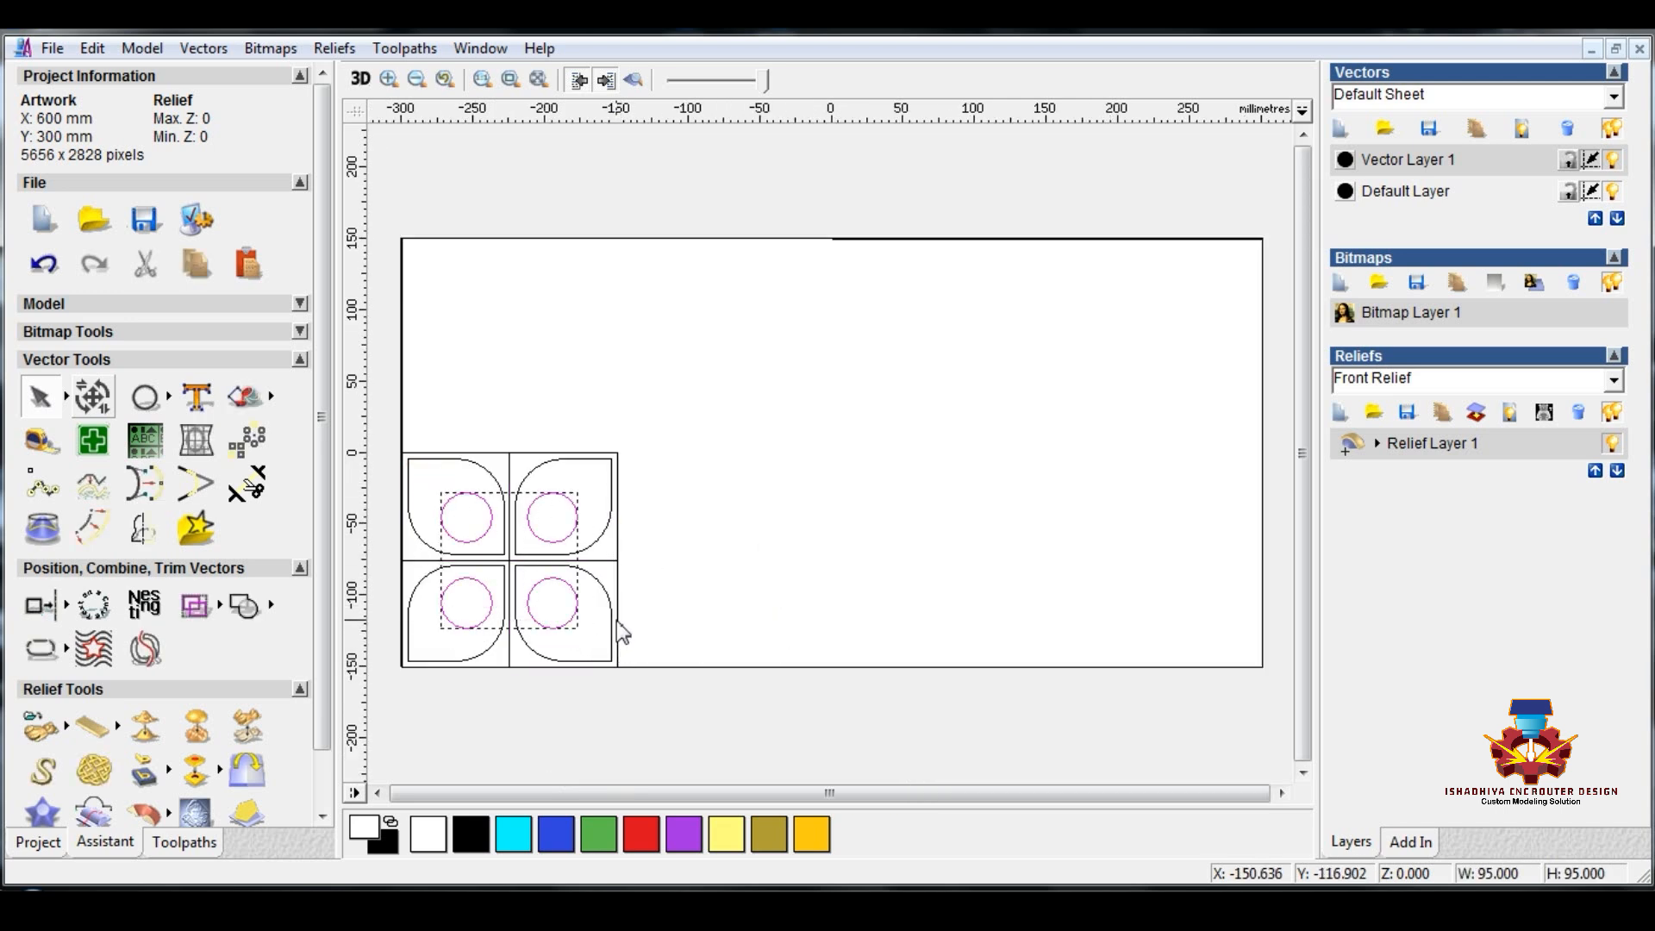
right_click(550, 592)
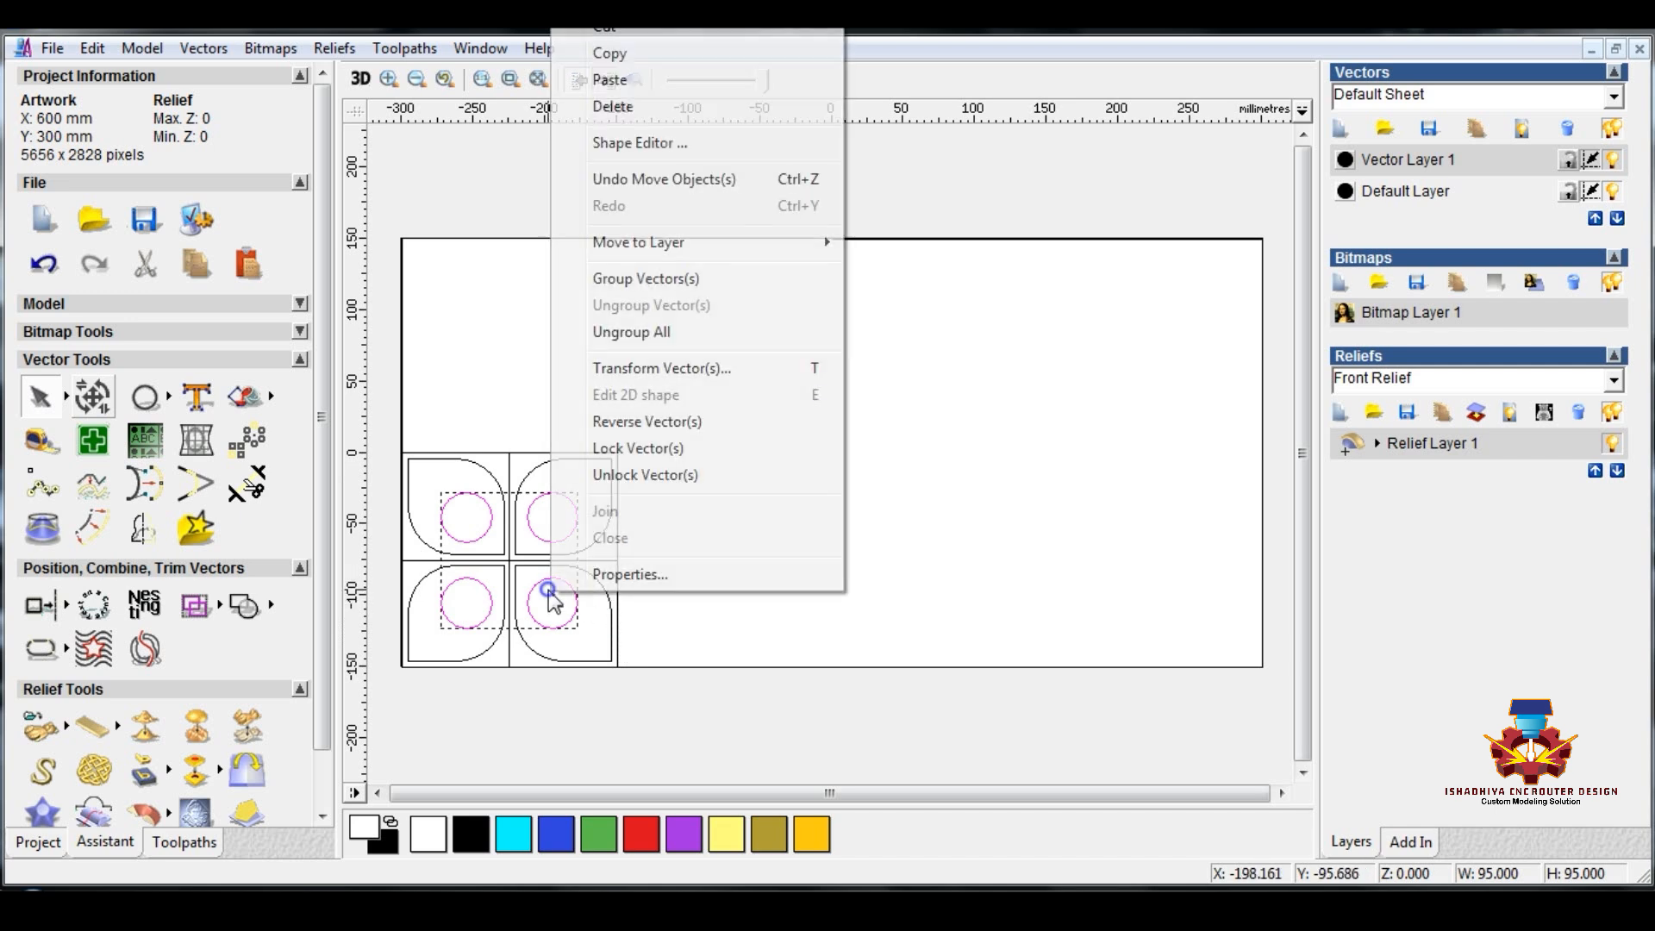
left_click(621, 278)
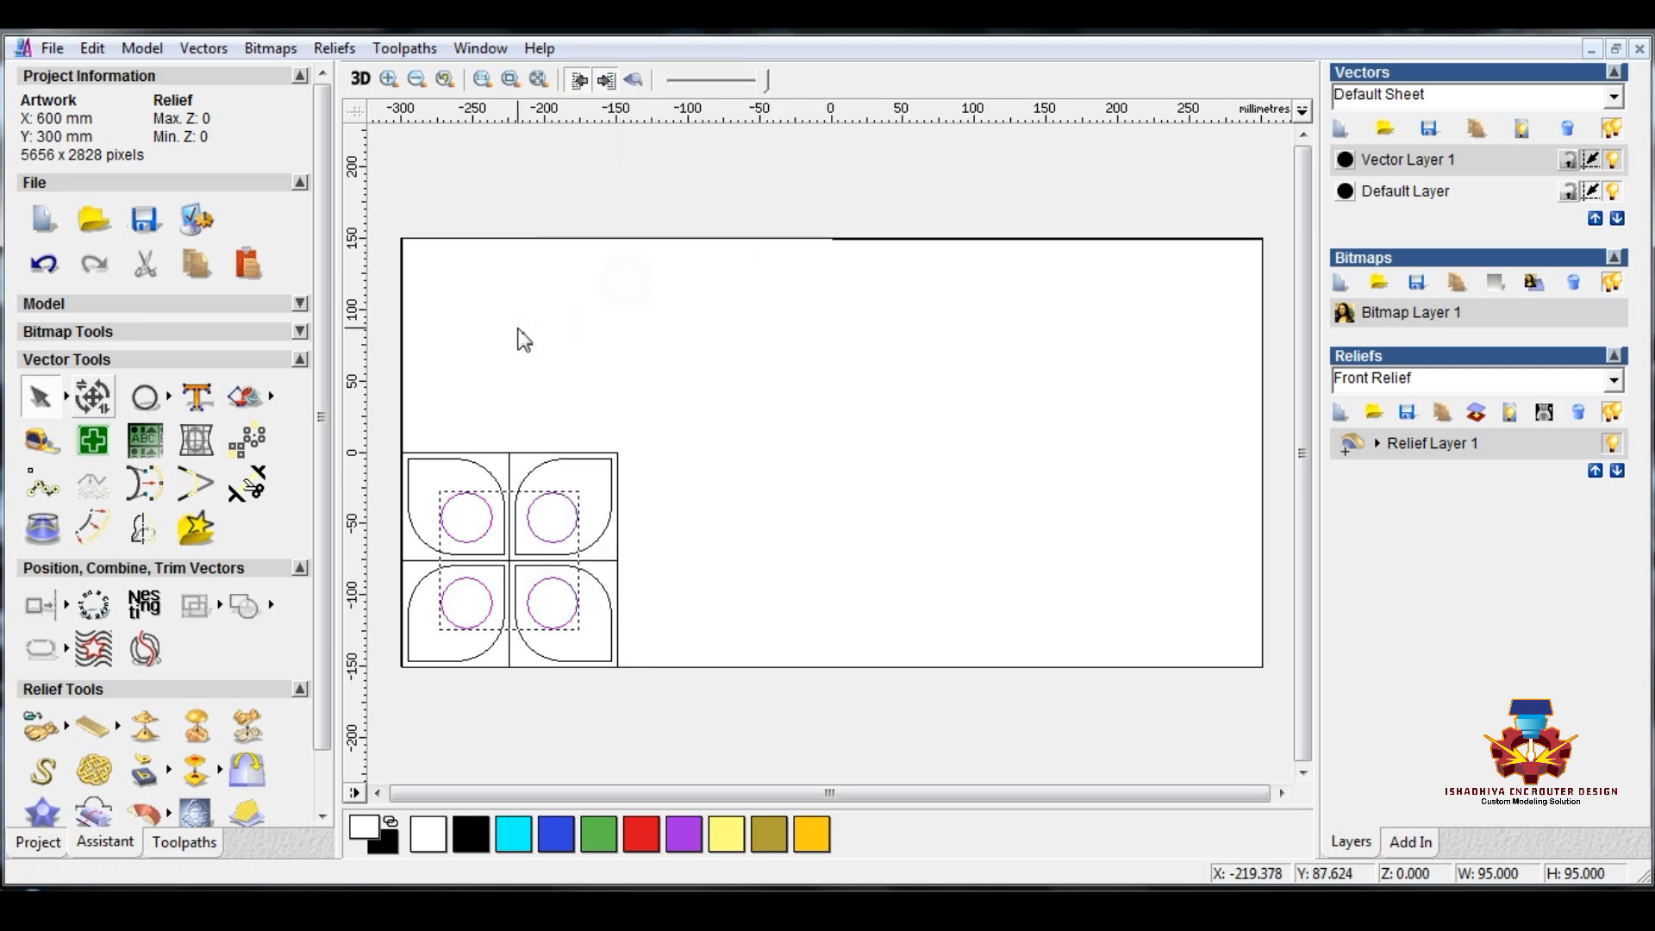
- Group the four leaf outlines of the block
left_click(479, 466)
left_click(525, 470, "shift")
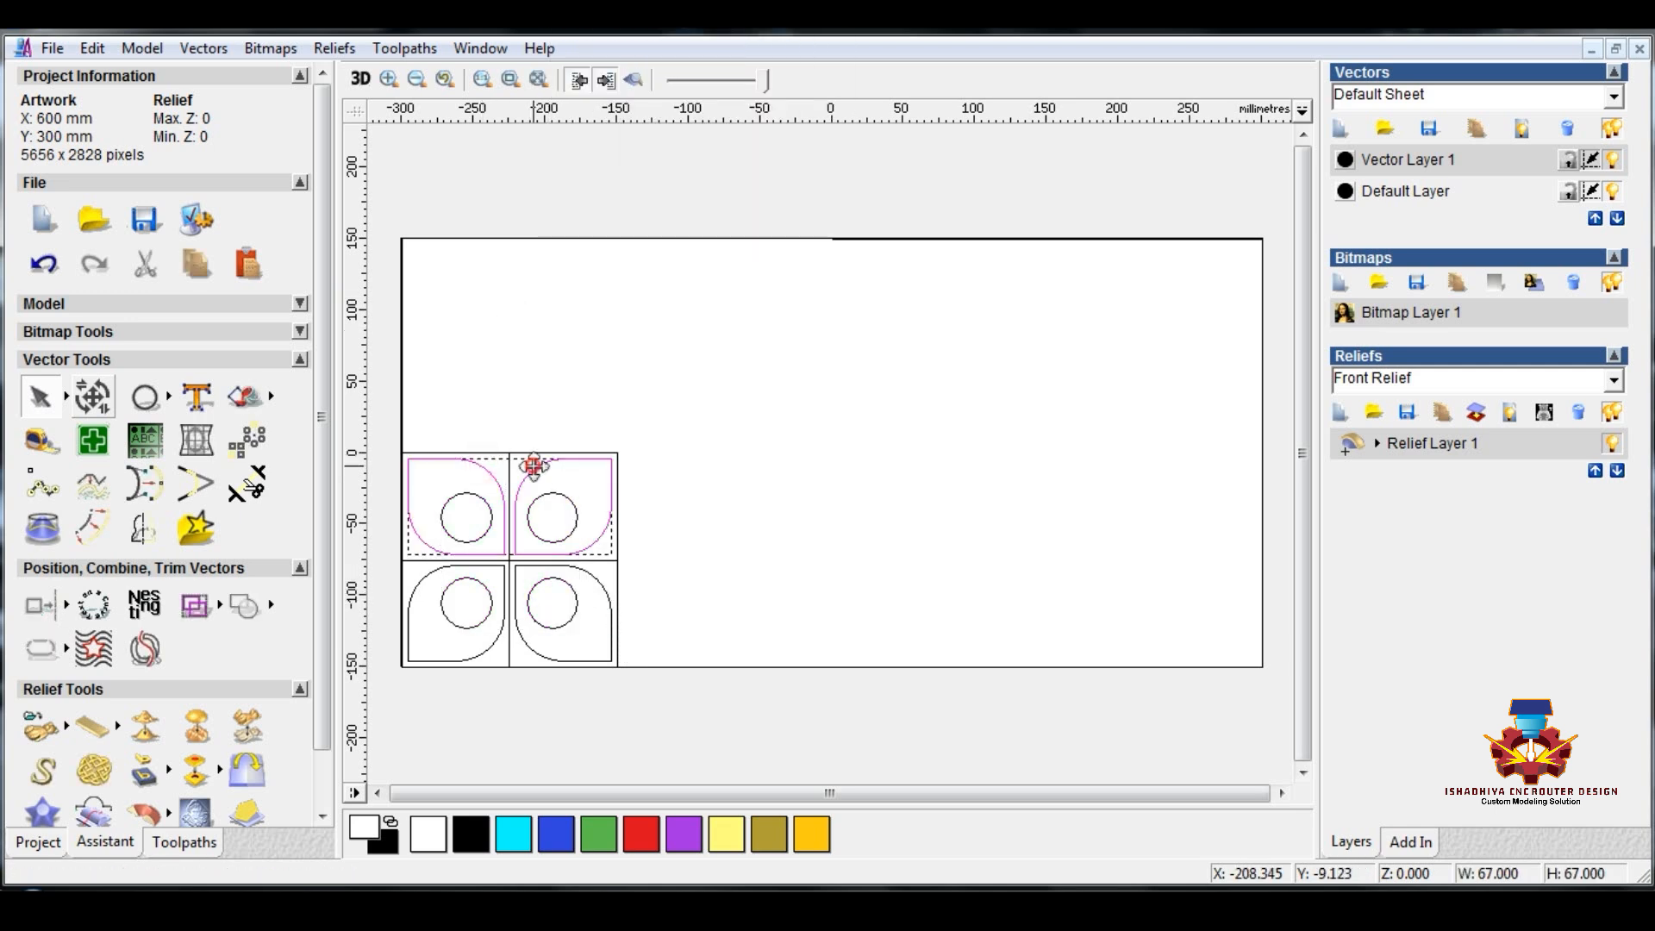
left_click(498, 662, "shift")
left_click(531, 654, "shift")
right_click(536, 656)
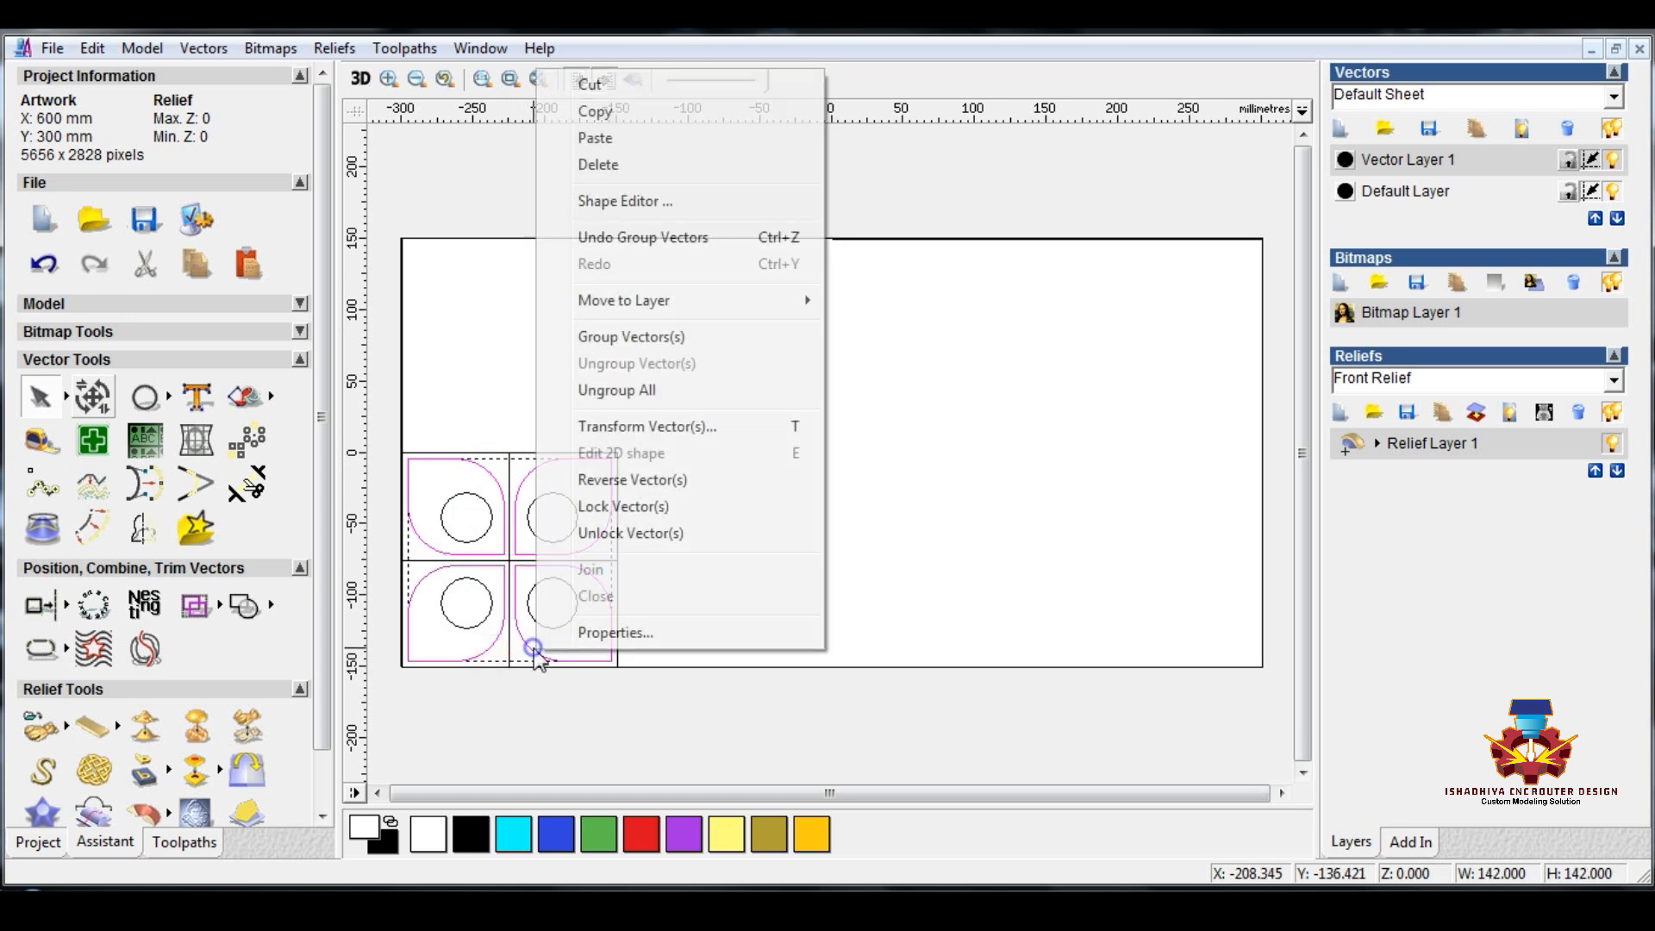
left_click(610, 338)
left_click(728, 394)
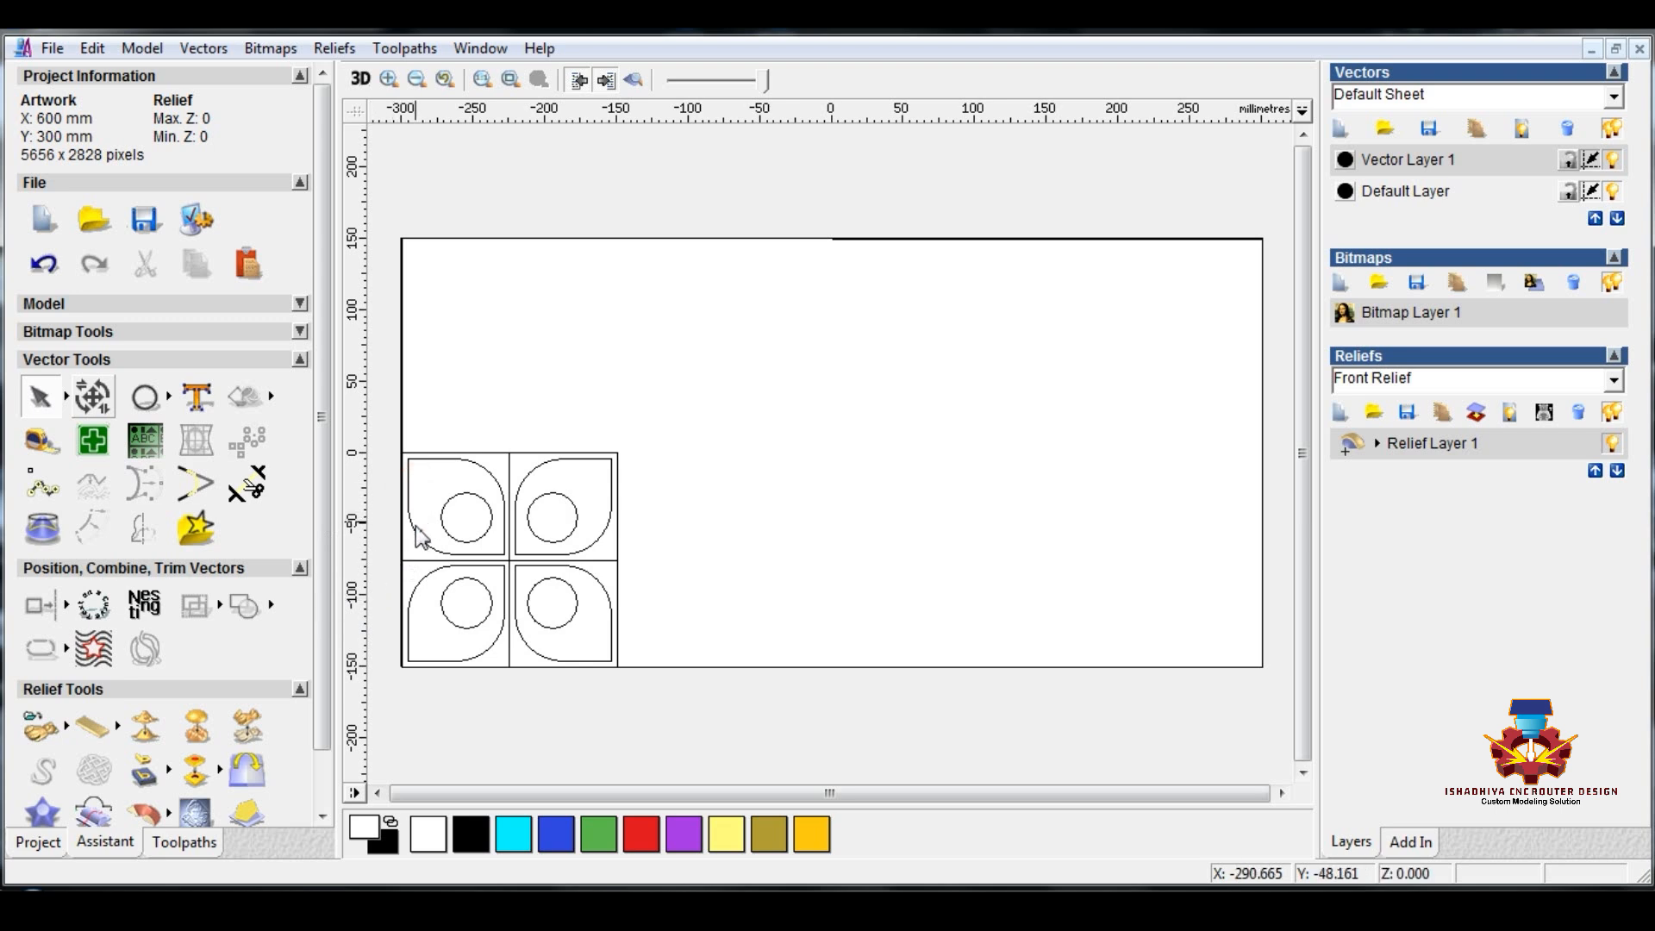
- Mirror the whole 150 mm block about its right side, keeping the original vectors
left_click_drag(386, 439, 676, 681)
left_click(145, 530)
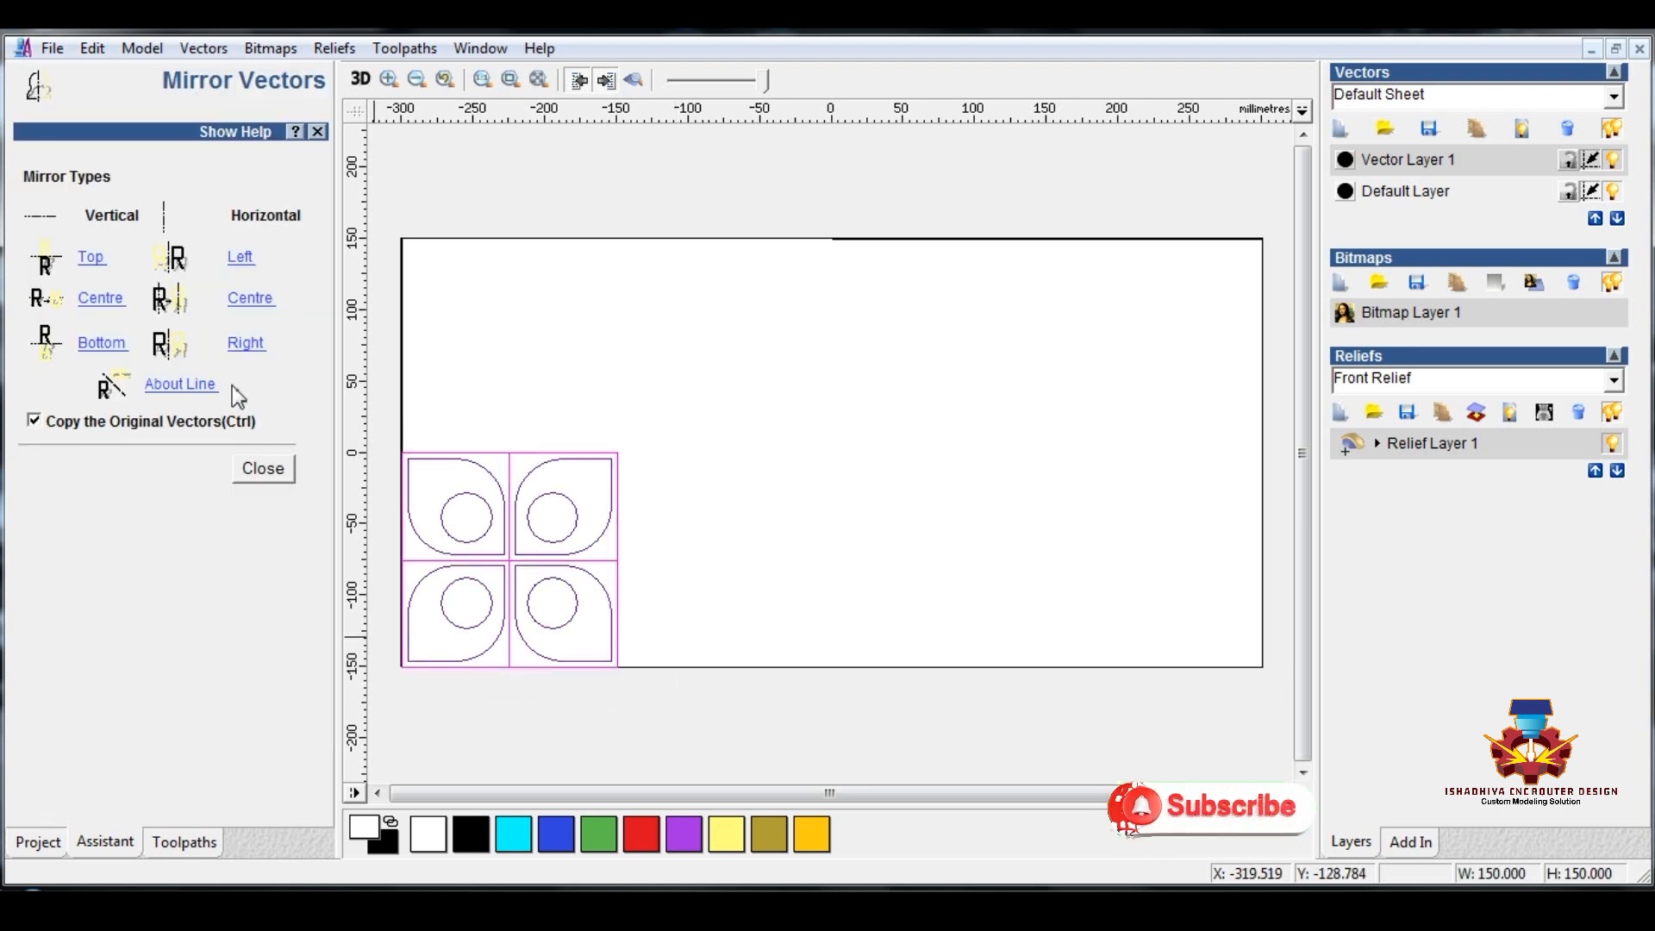
left_click(244, 344)
left_click(263, 468)
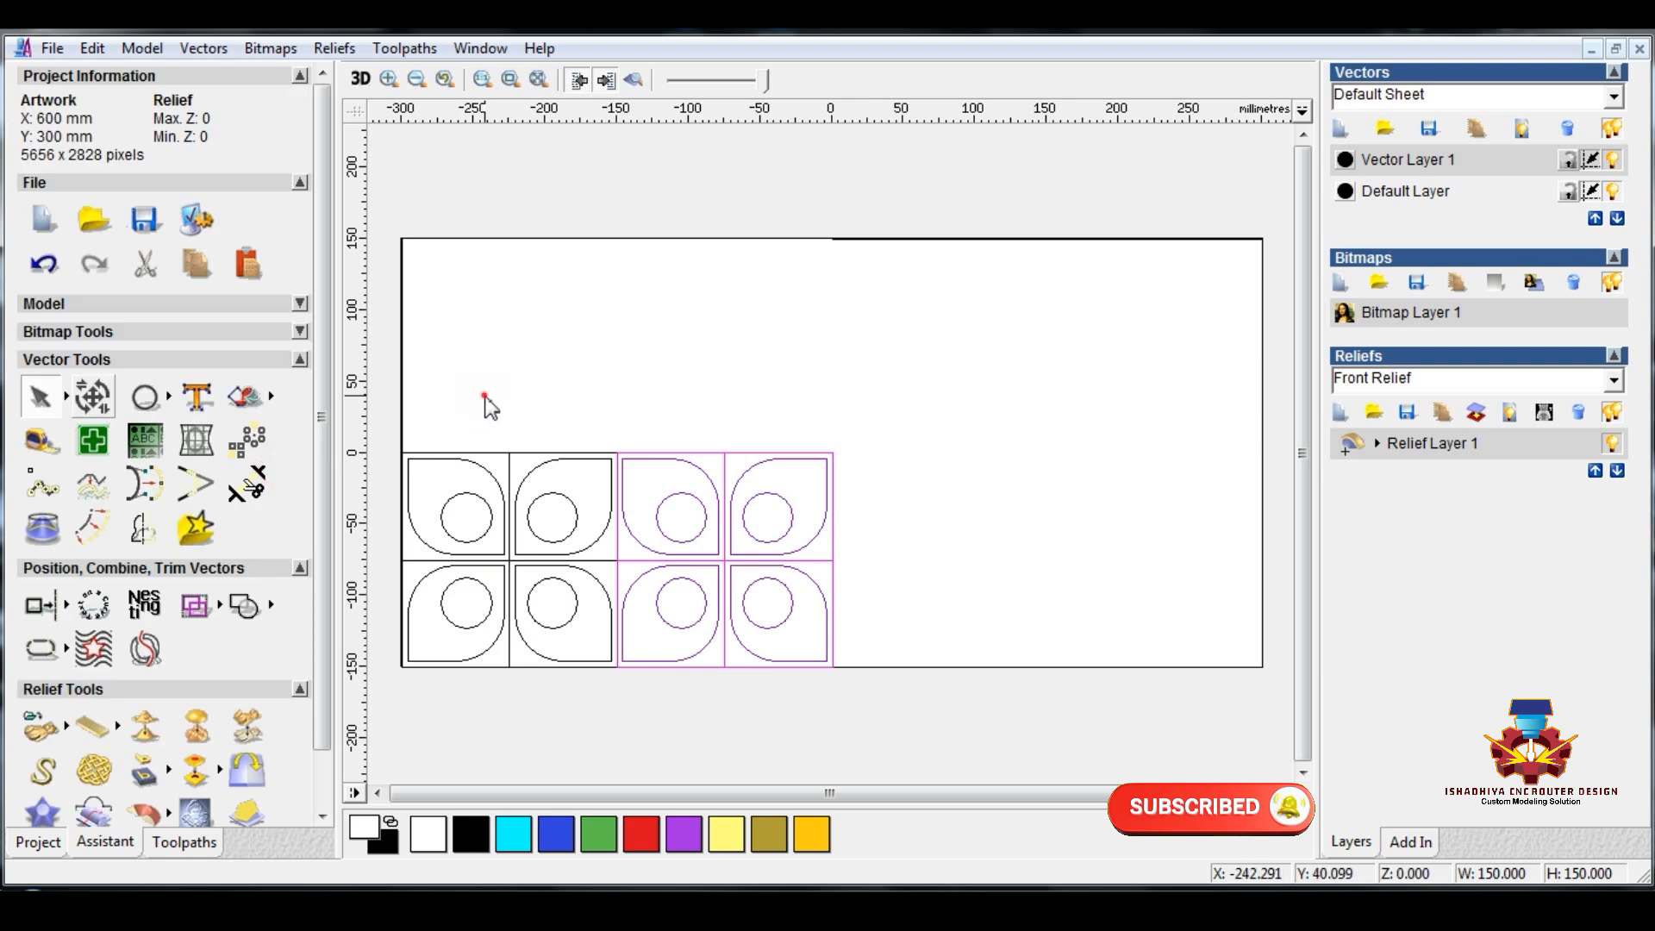
left_click(483, 401)
left_click(488, 469)
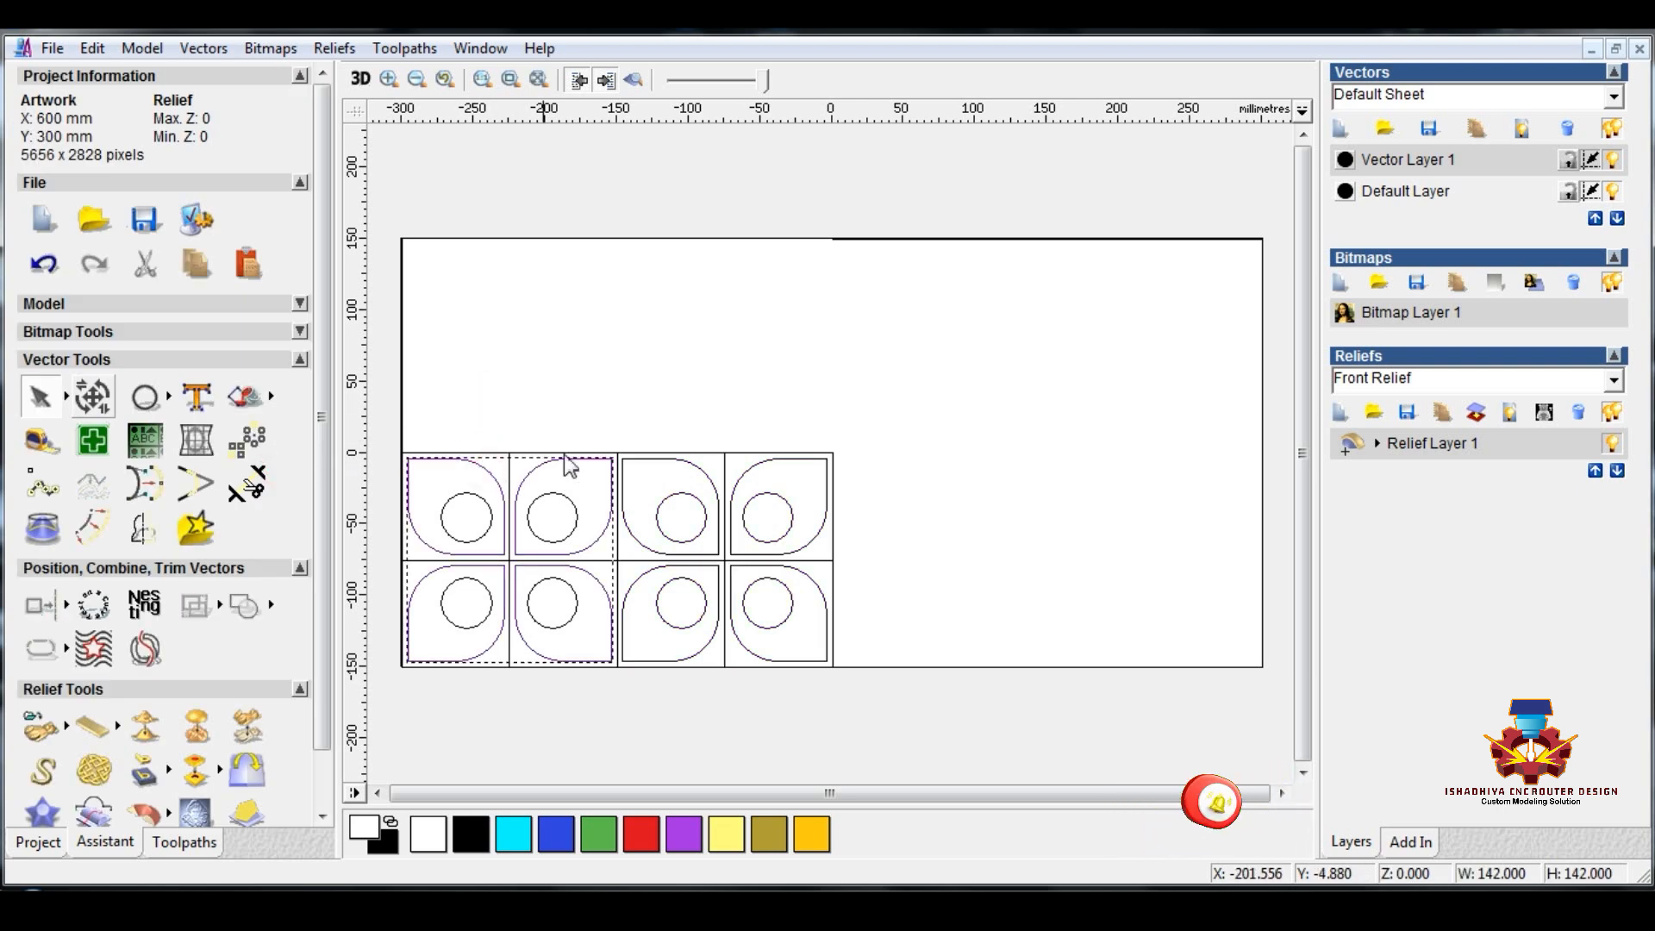
left_click(661, 458, "shift")
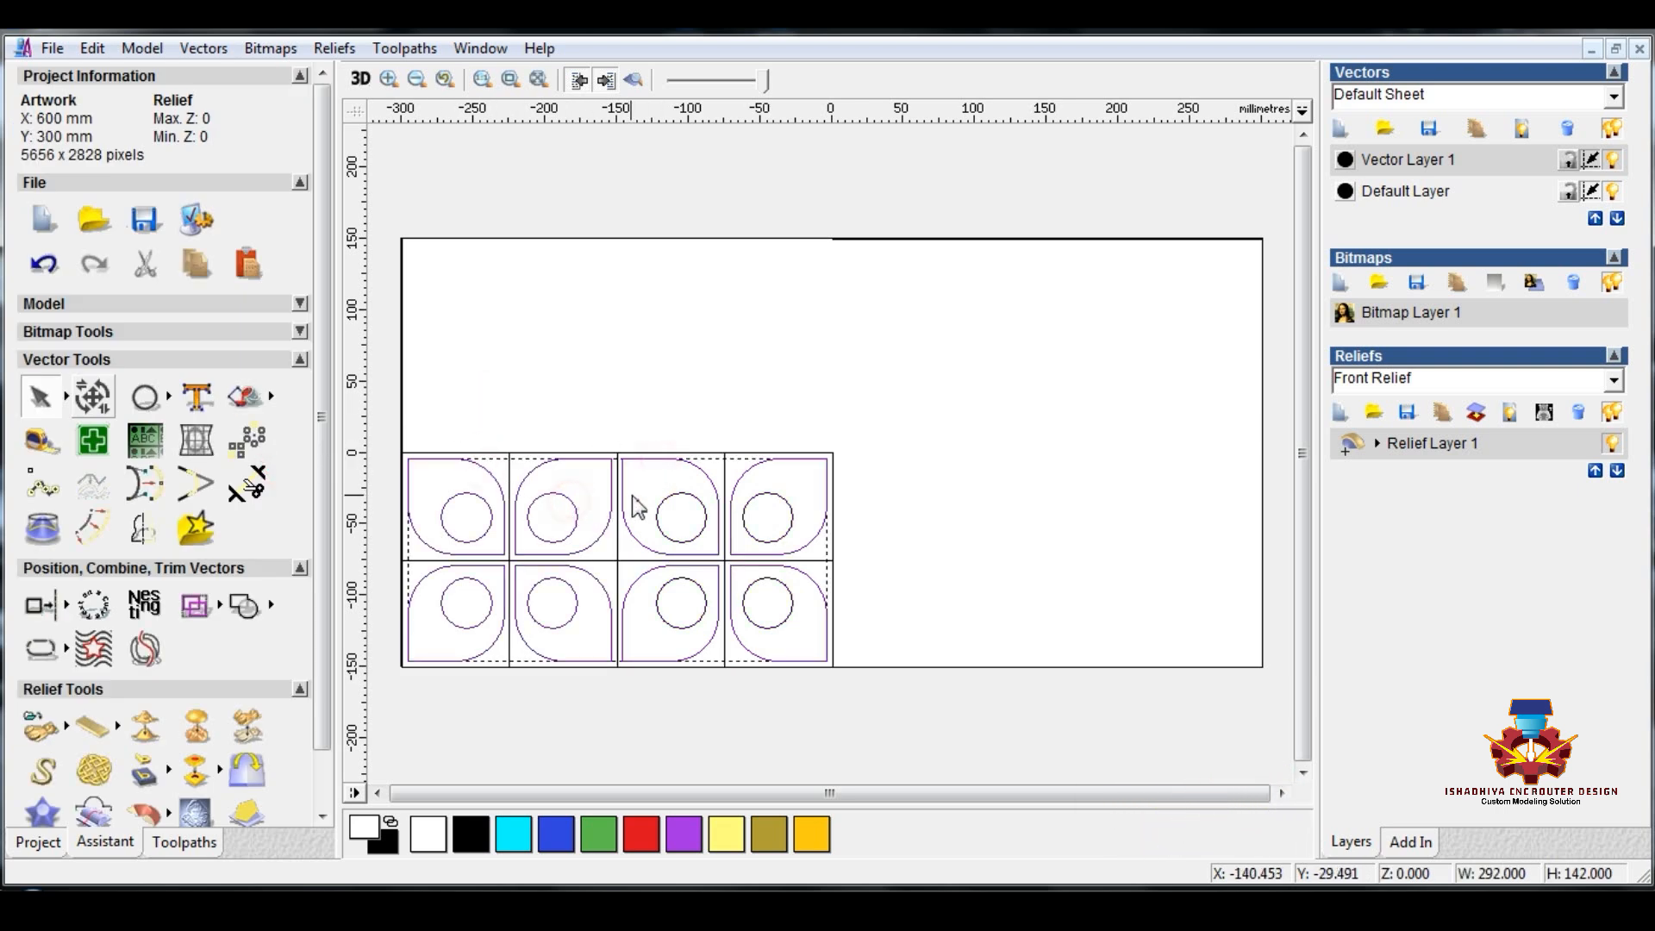
left_click(667, 497, "shift")
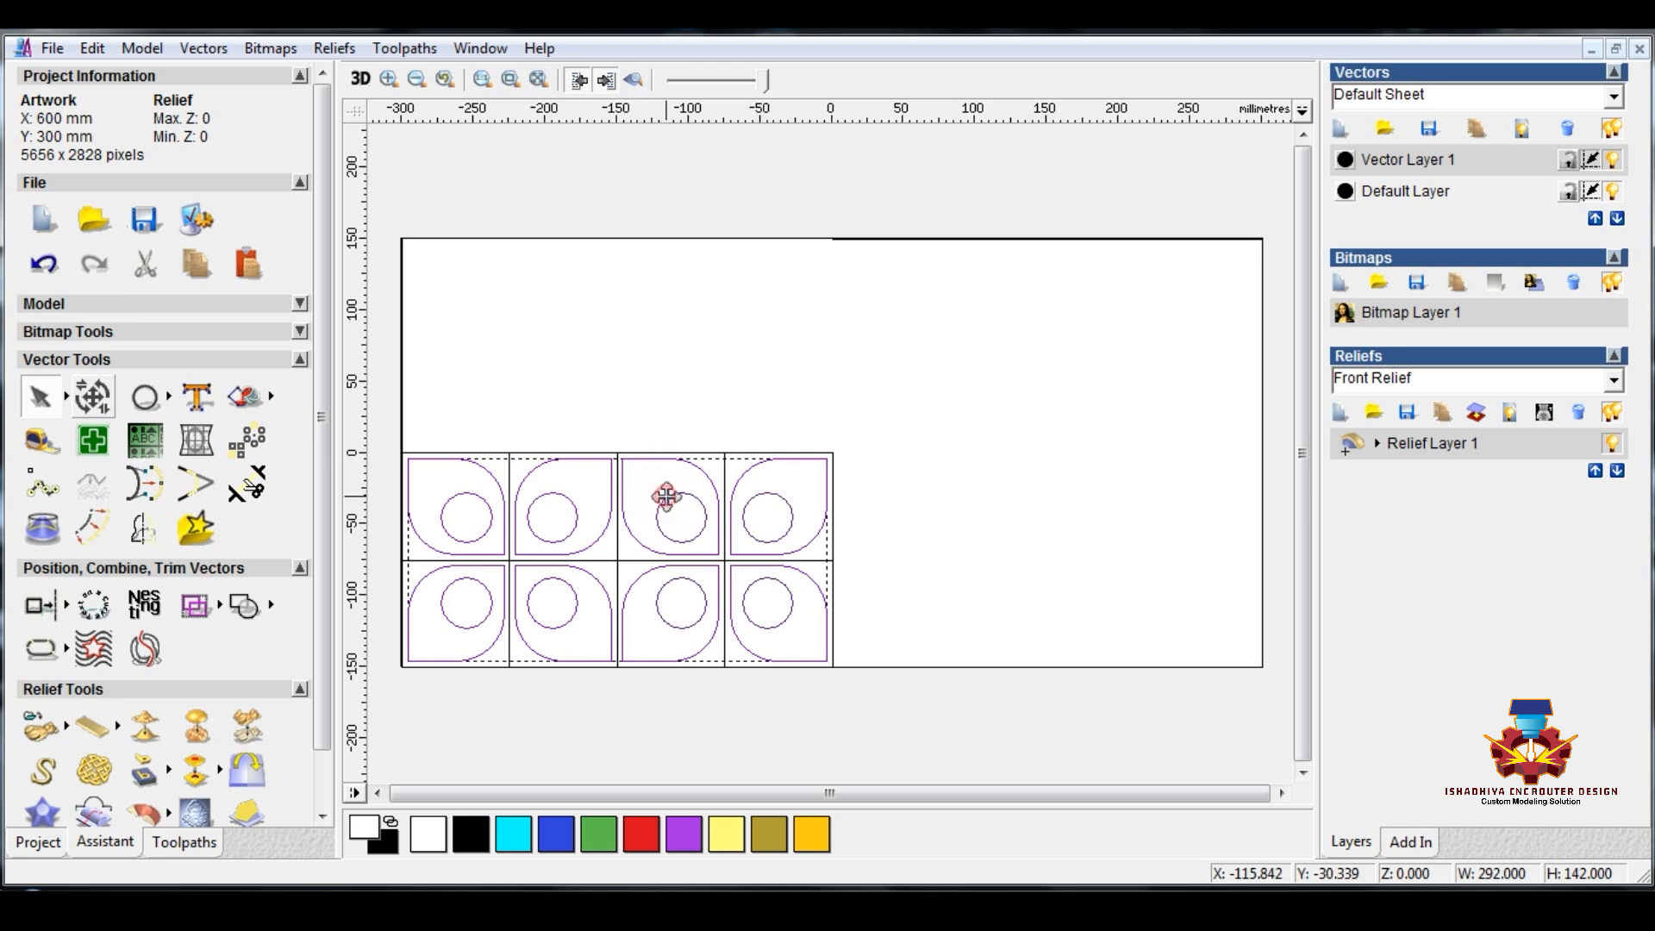
left_click(593, 357)
- Group the leaf outlines of the original and mirrored blocks together
left_click(587, 459)
left_click(637, 459, "shift")
right_click(638, 460)
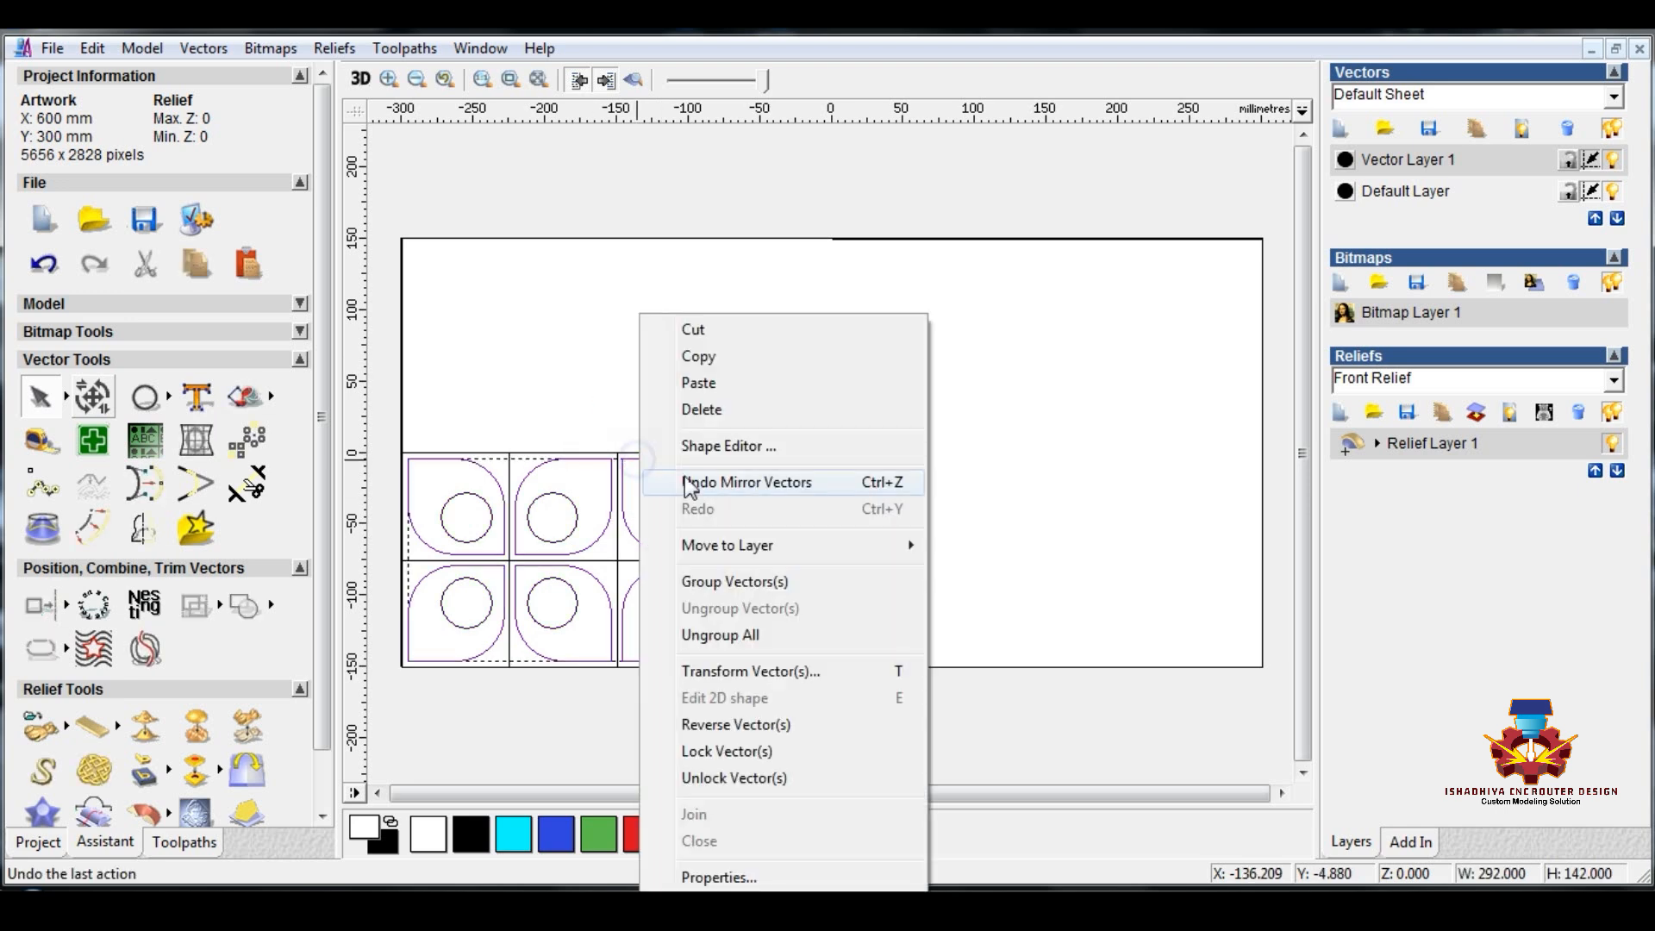
left_click(707, 581)
left_click(600, 422)
- Group the circles of the original and mirrored blocks together
left_click(576, 507)
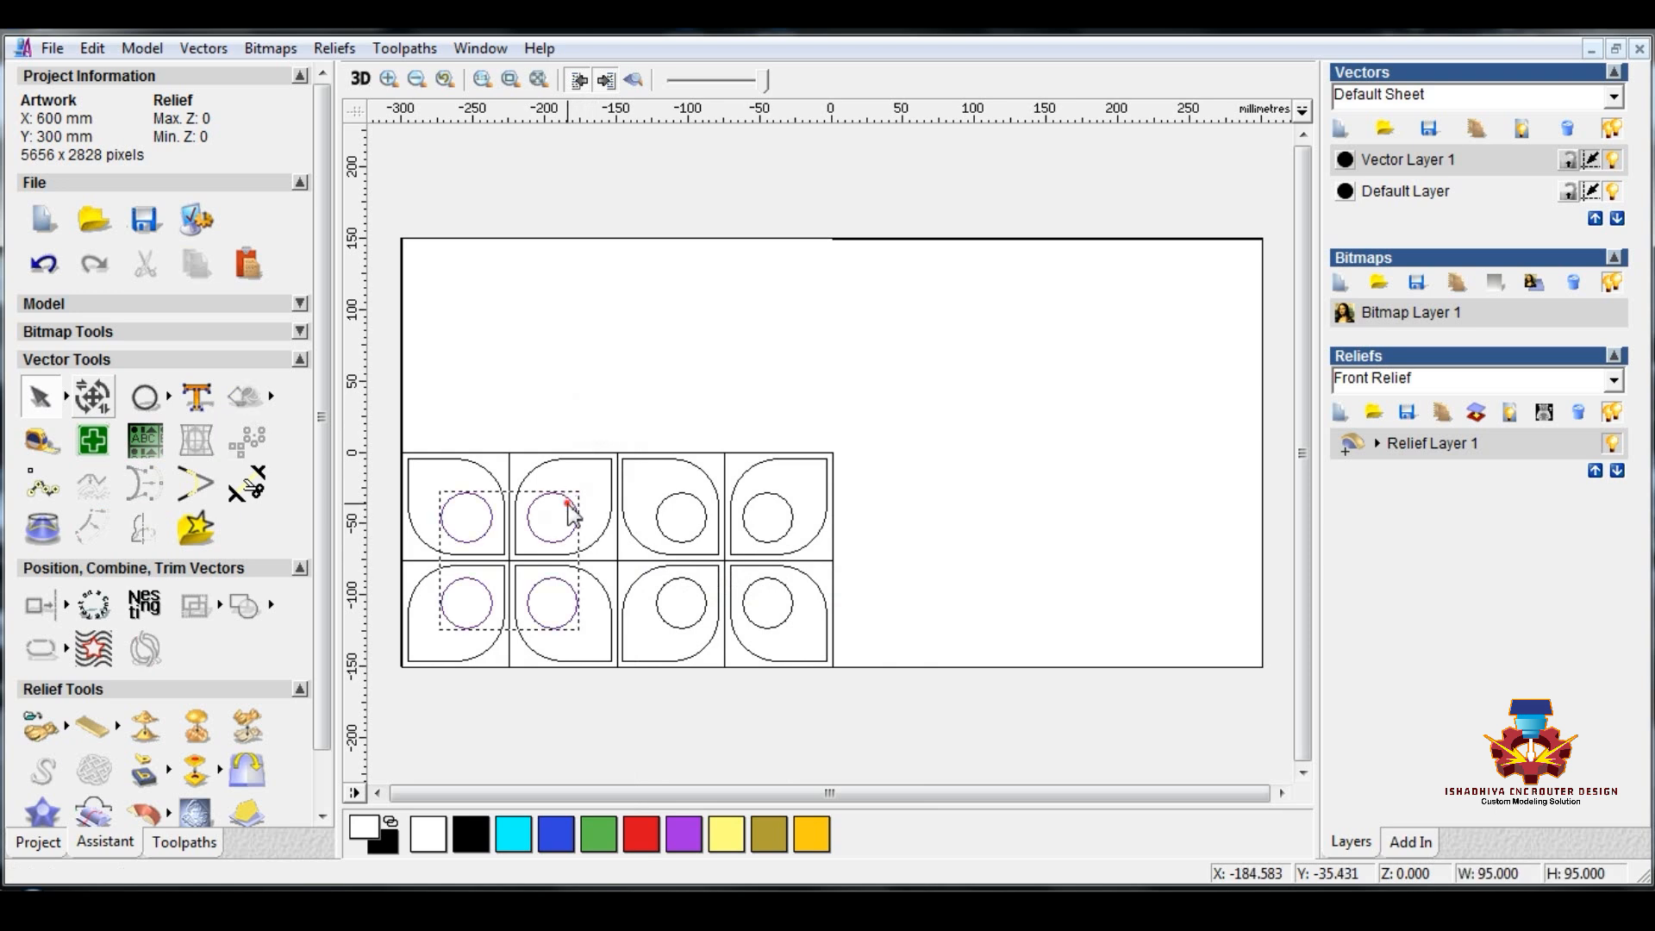
left_click(658, 498, "shift")
right_click(662, 500)
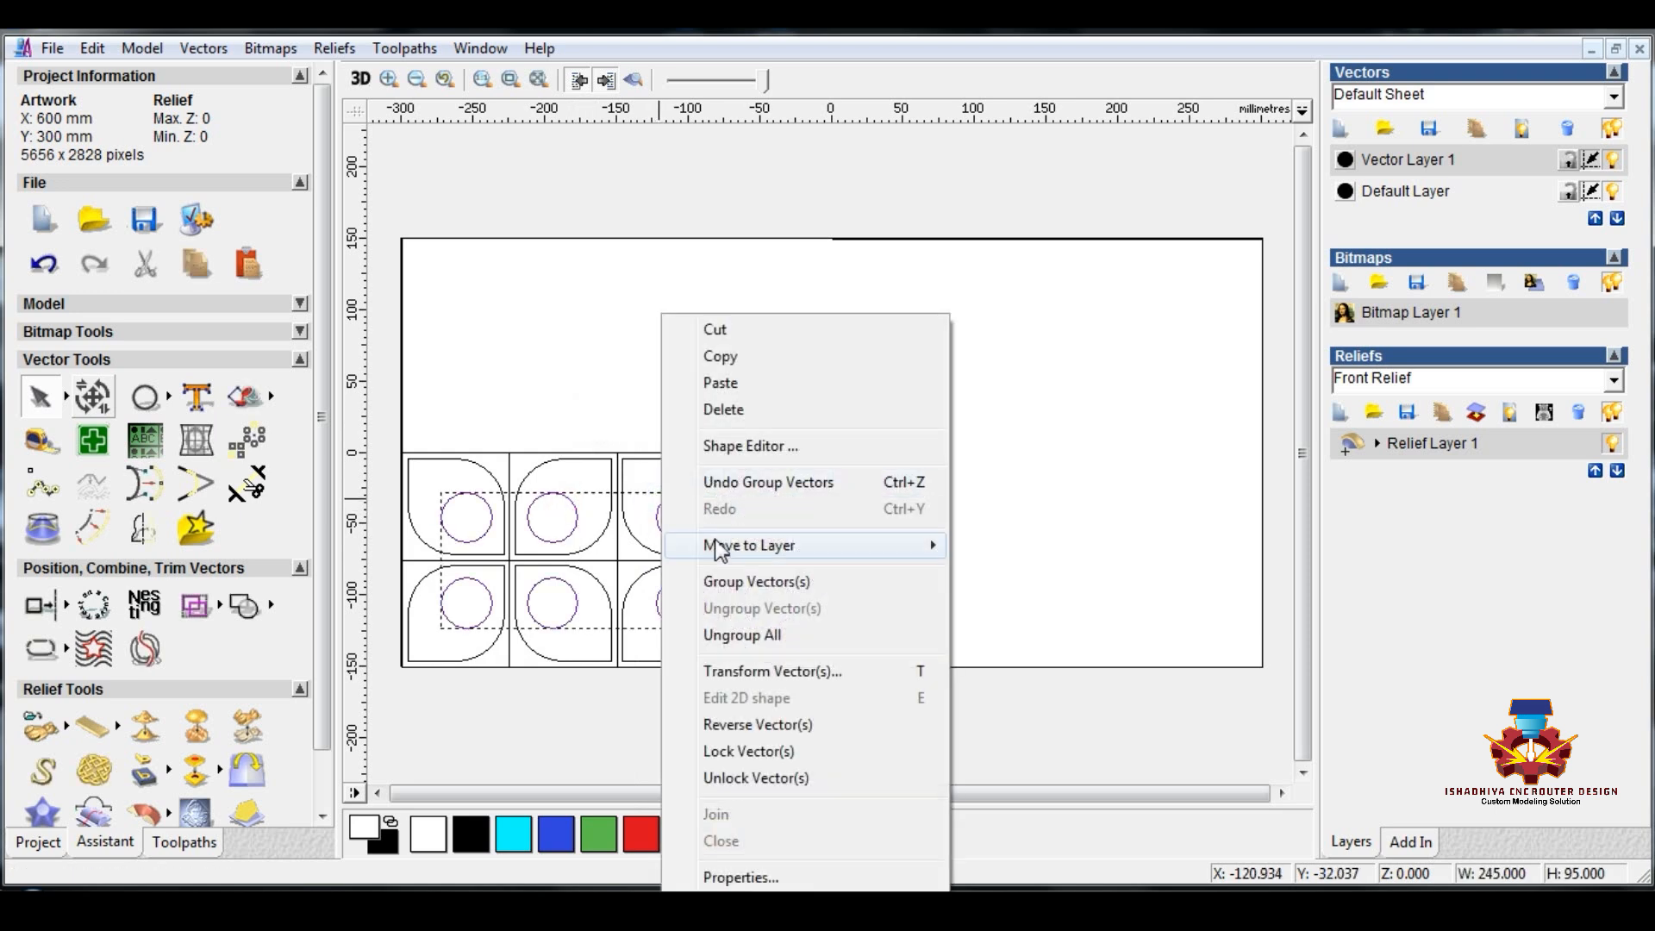
left_click(716, 583)
- Add a round-profile relief between the leaf outlines and circles using the Shape Editor, limited to a height of 4 mm
left_click(690, 476, "shift")
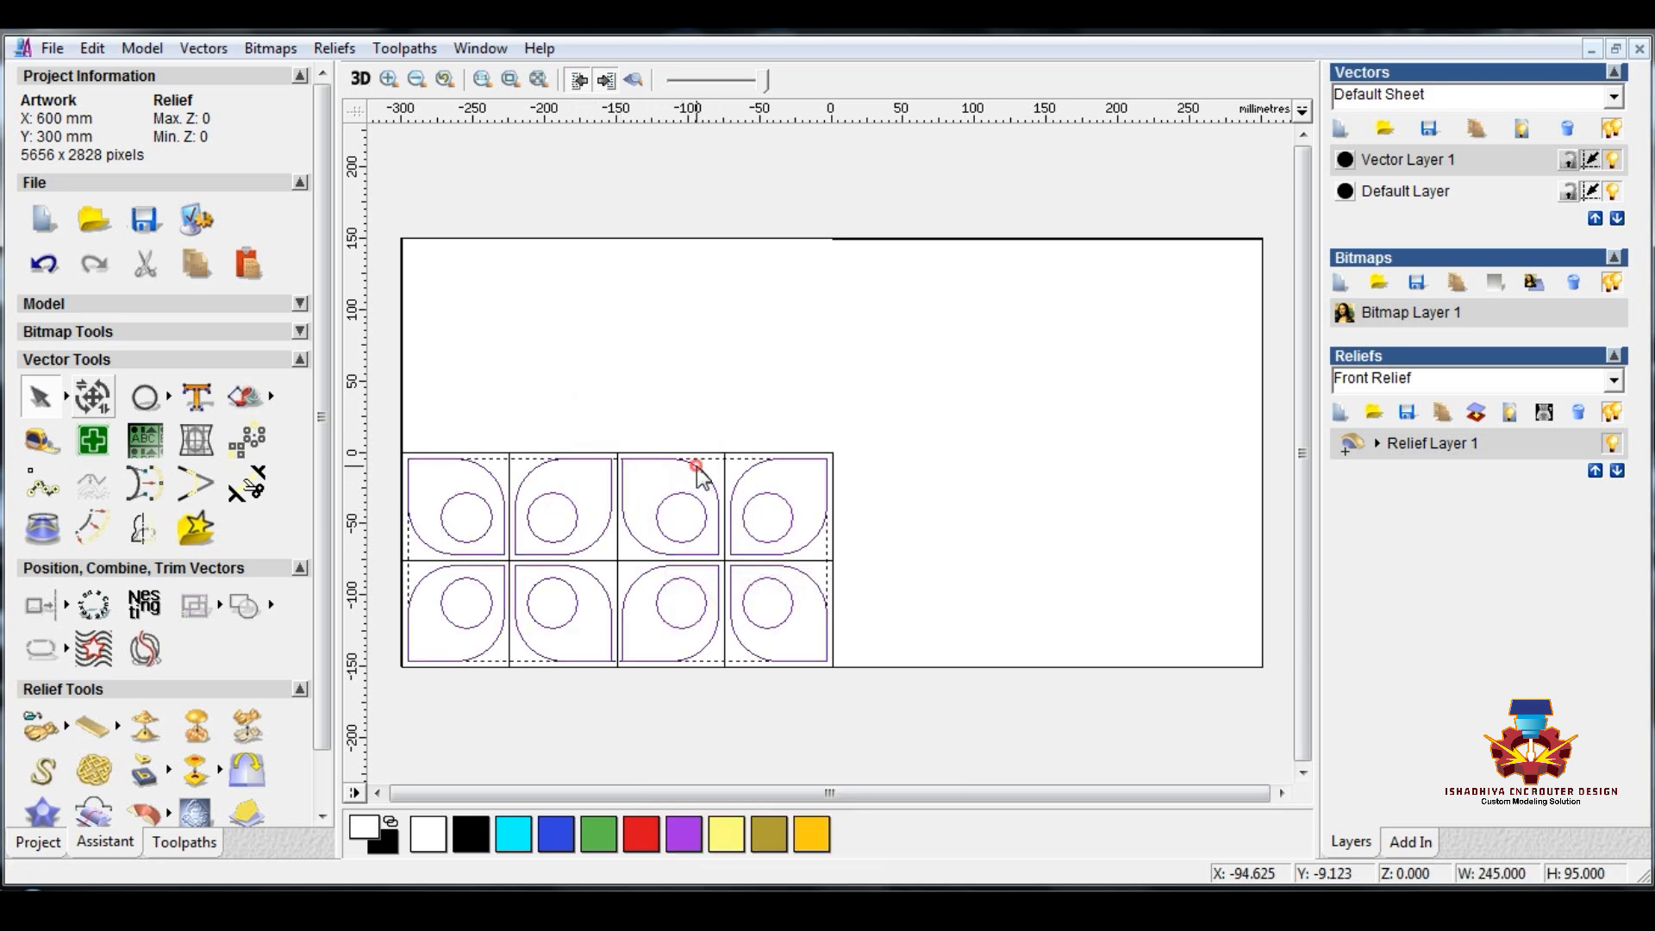
right_click(697, 472)
left_click(757, 449)
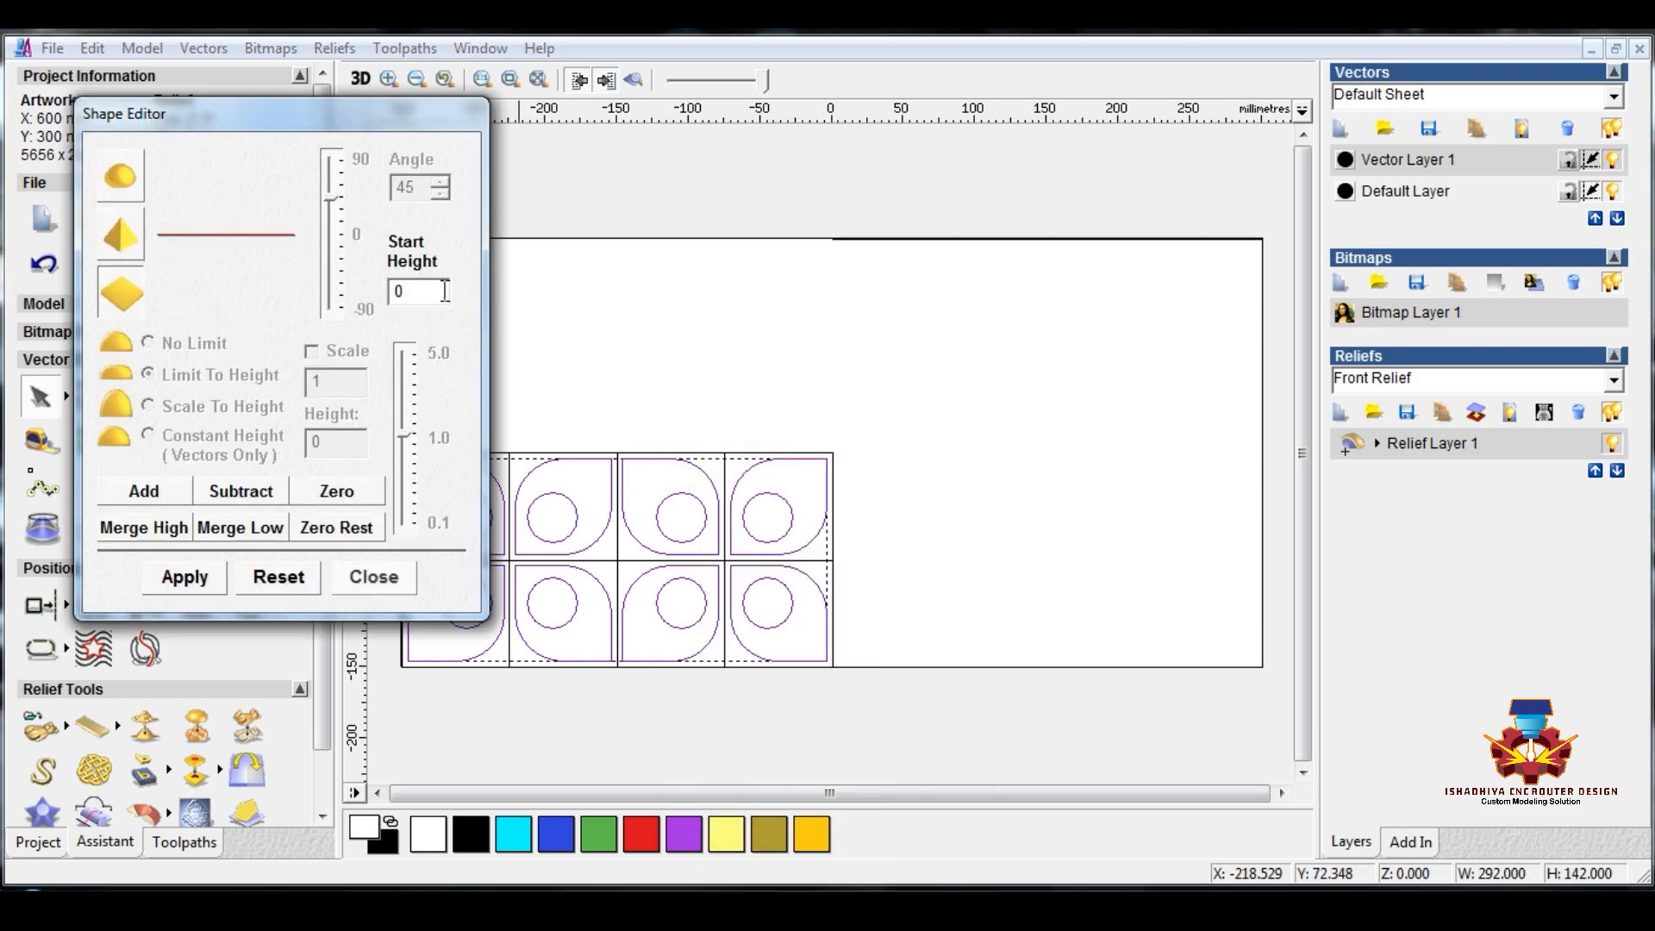
left_click_drag(298, 118, 209, 83)
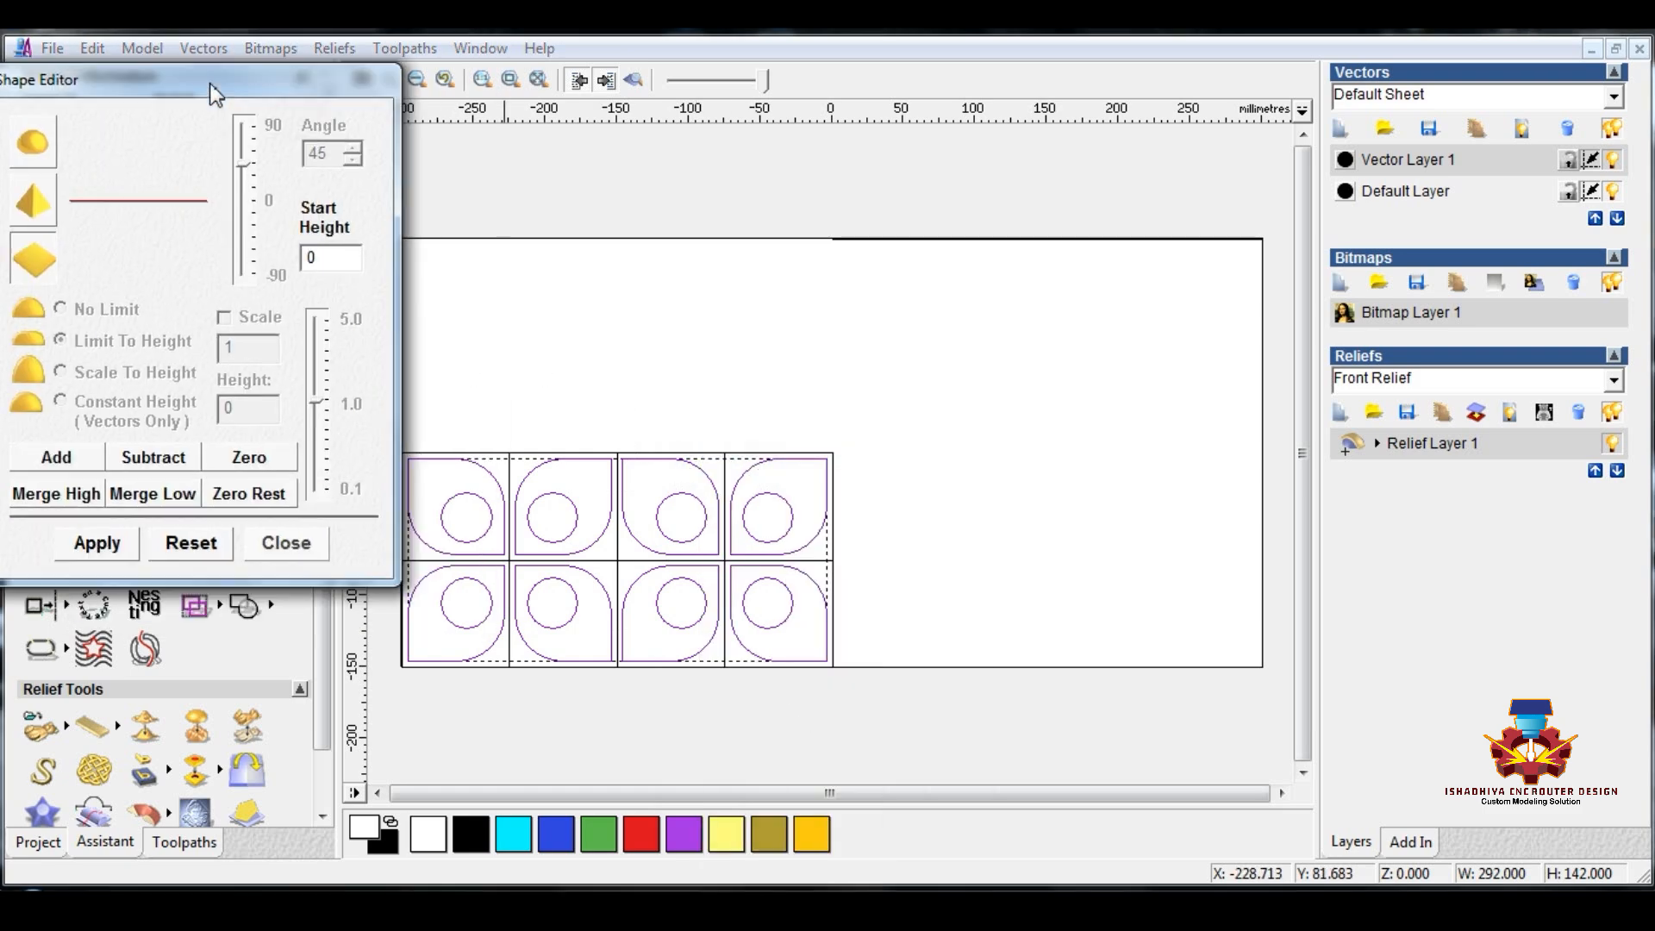
left_click(38, 147)
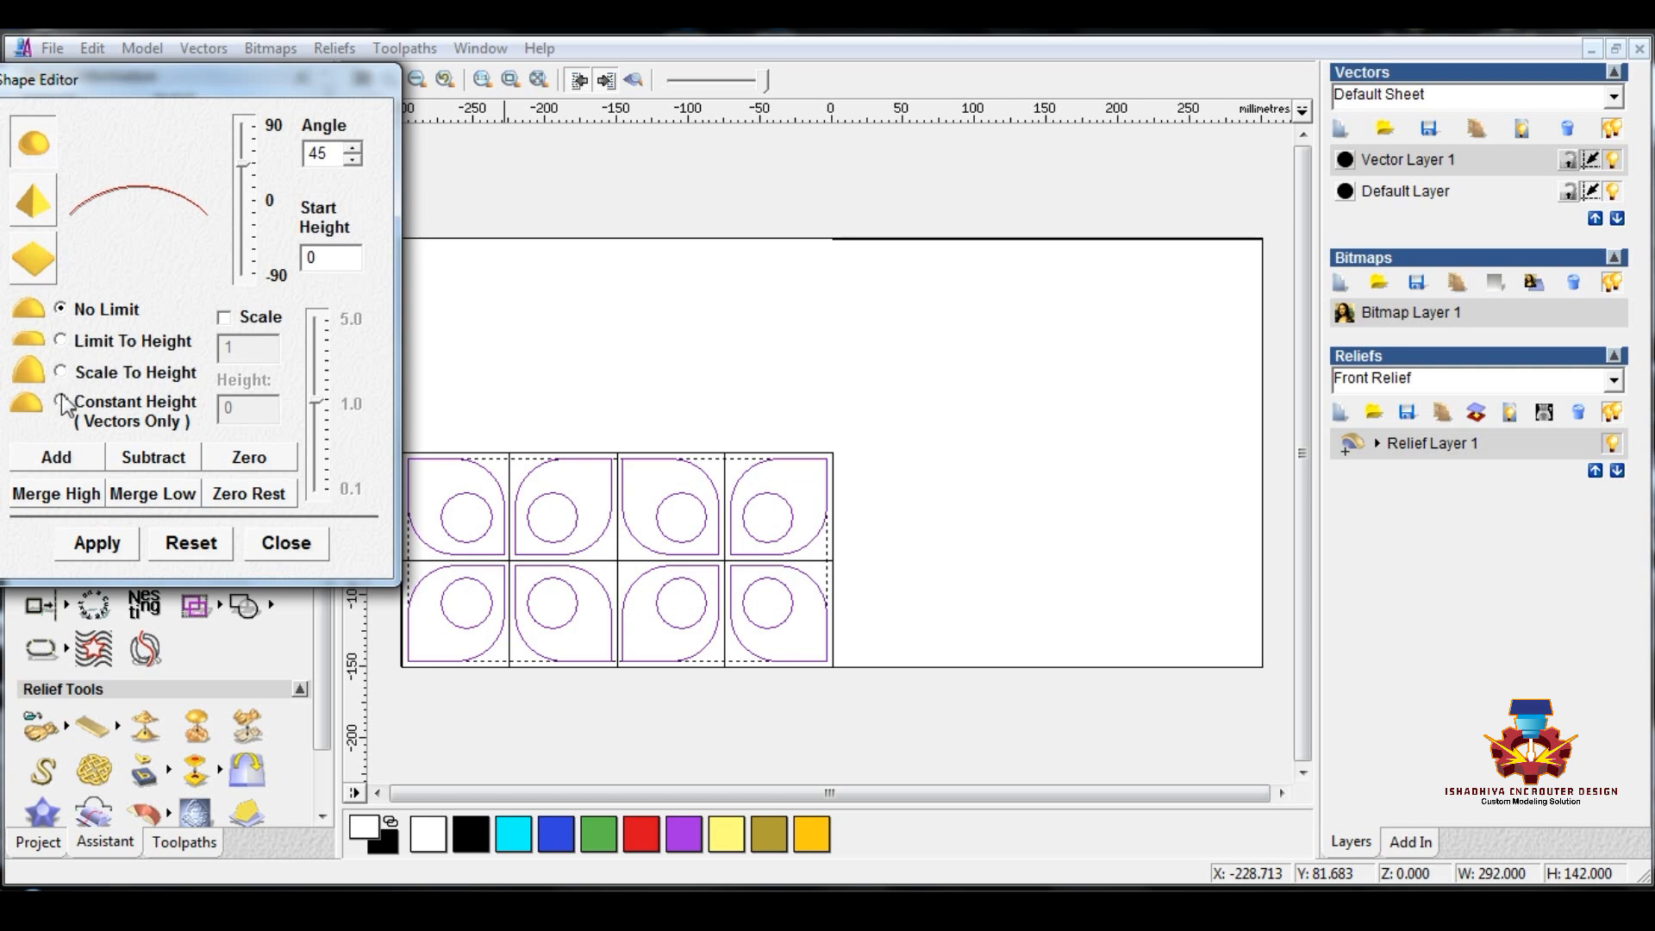
left_click(59, 341)
left_click_drag(251, 410, 178, 414)
type("4.0")
left_click(89, 447)
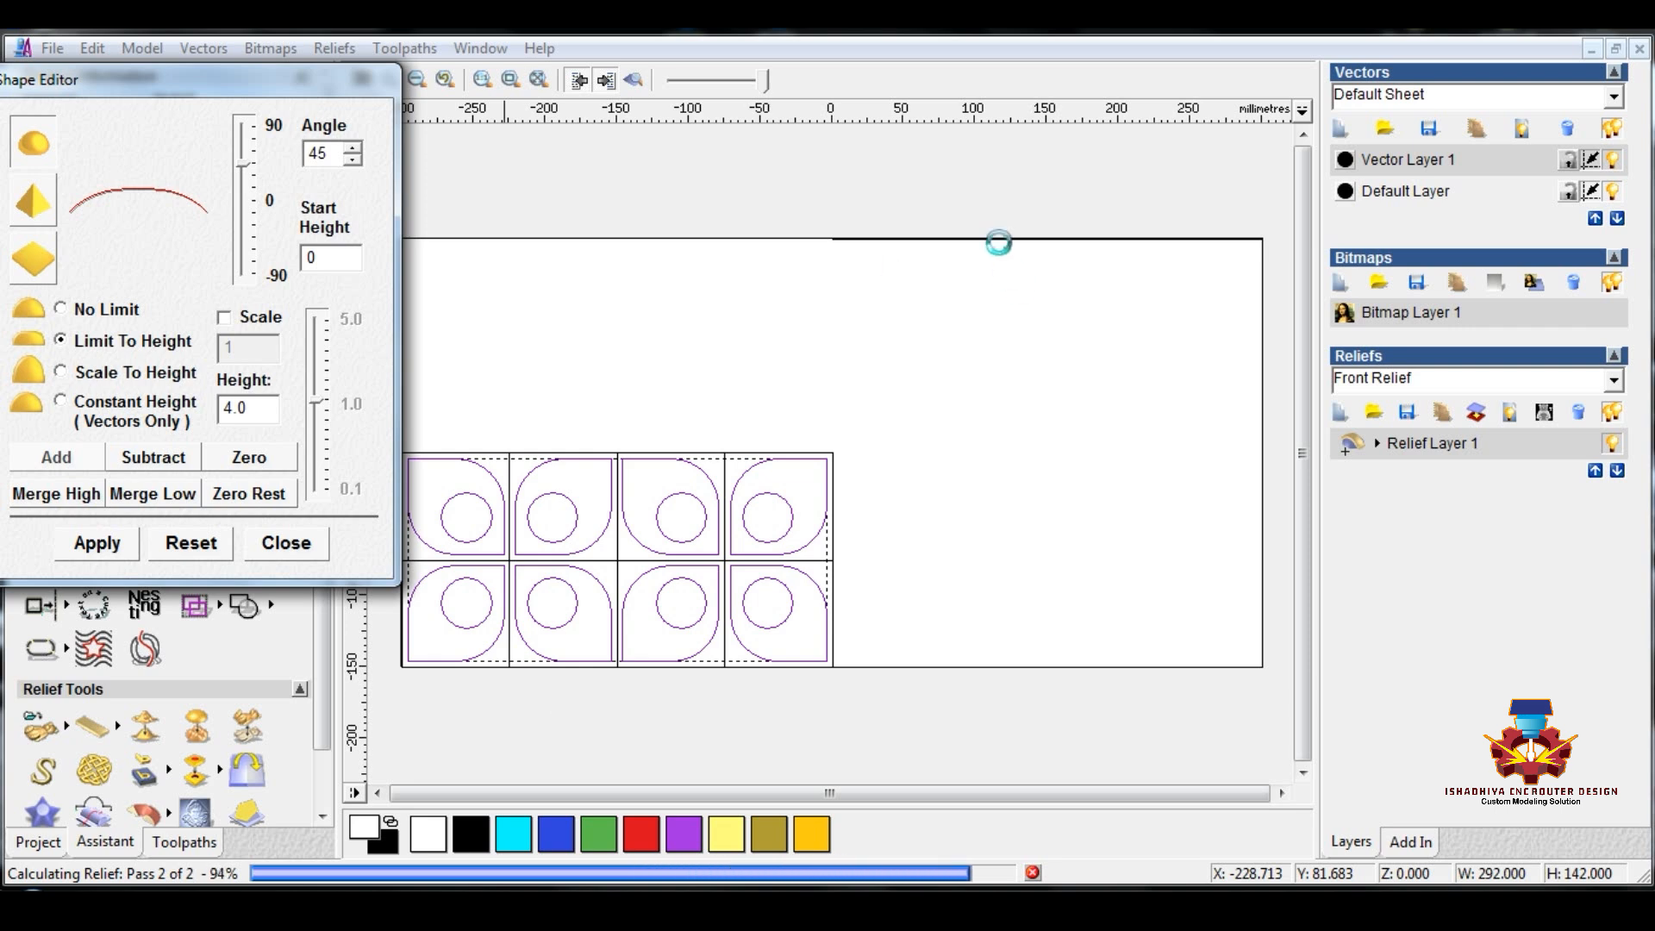
left_click(633, 81)
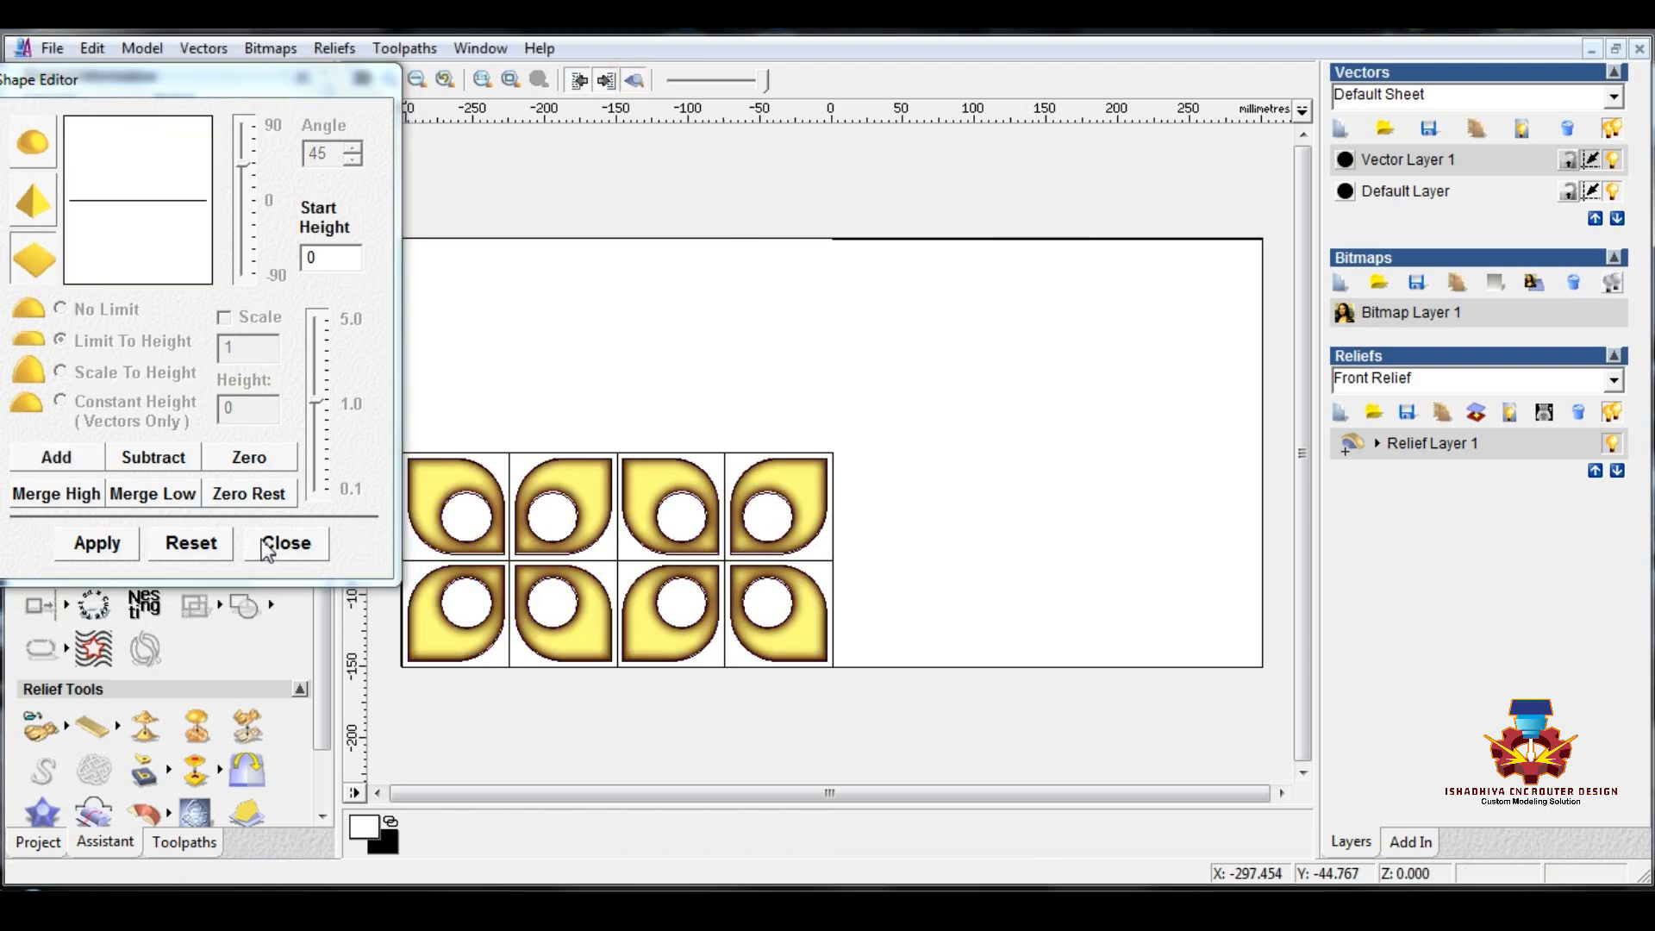
left_click(285, 543)
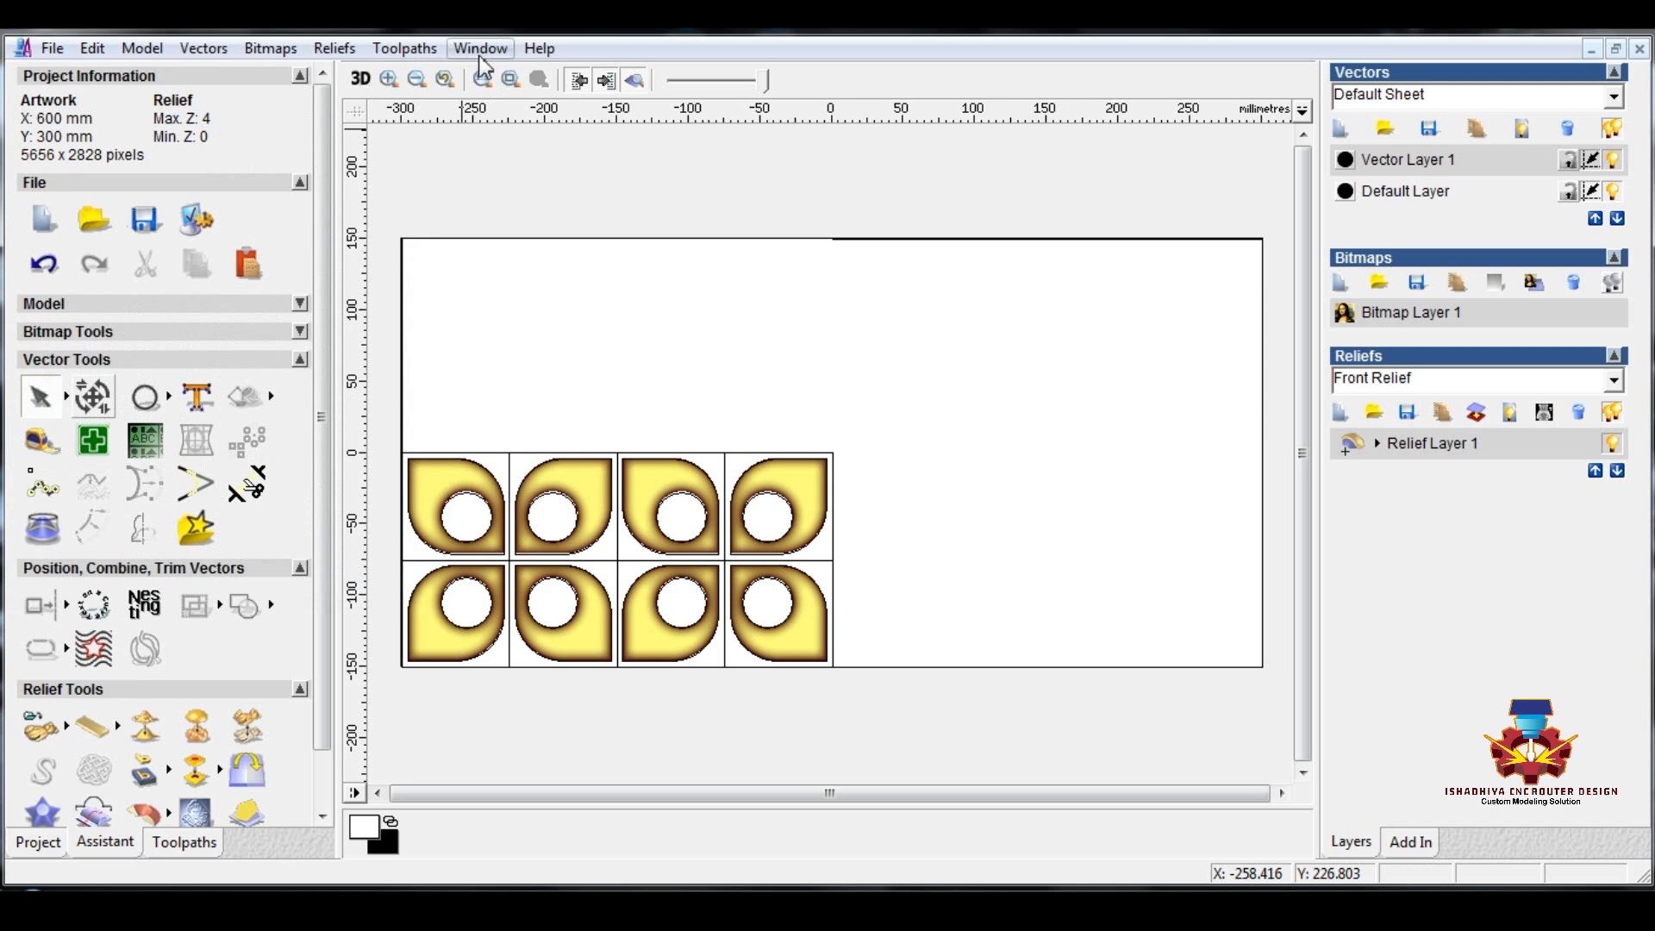
- Arrange the 2D and 3D views side by side and inspect the leaf relief in 3D
left_click(480, 49)
left_click(519, 106)
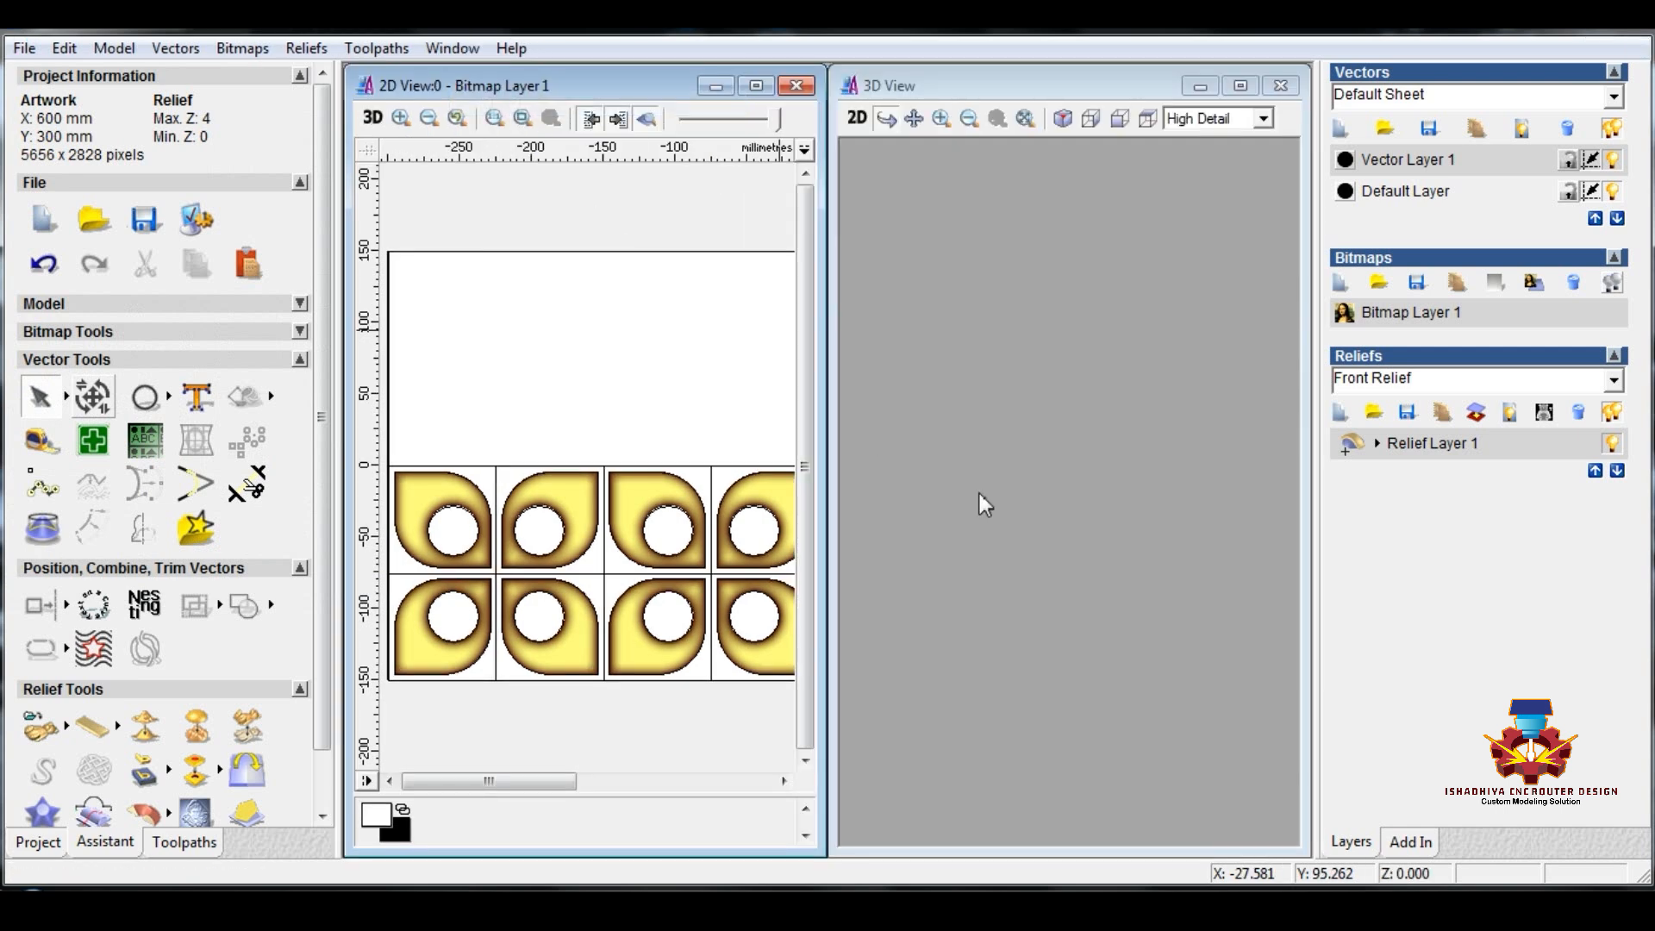
scroll(587, 329, "down", 1)
left_click_drag(1142, 547, 1083, 562)
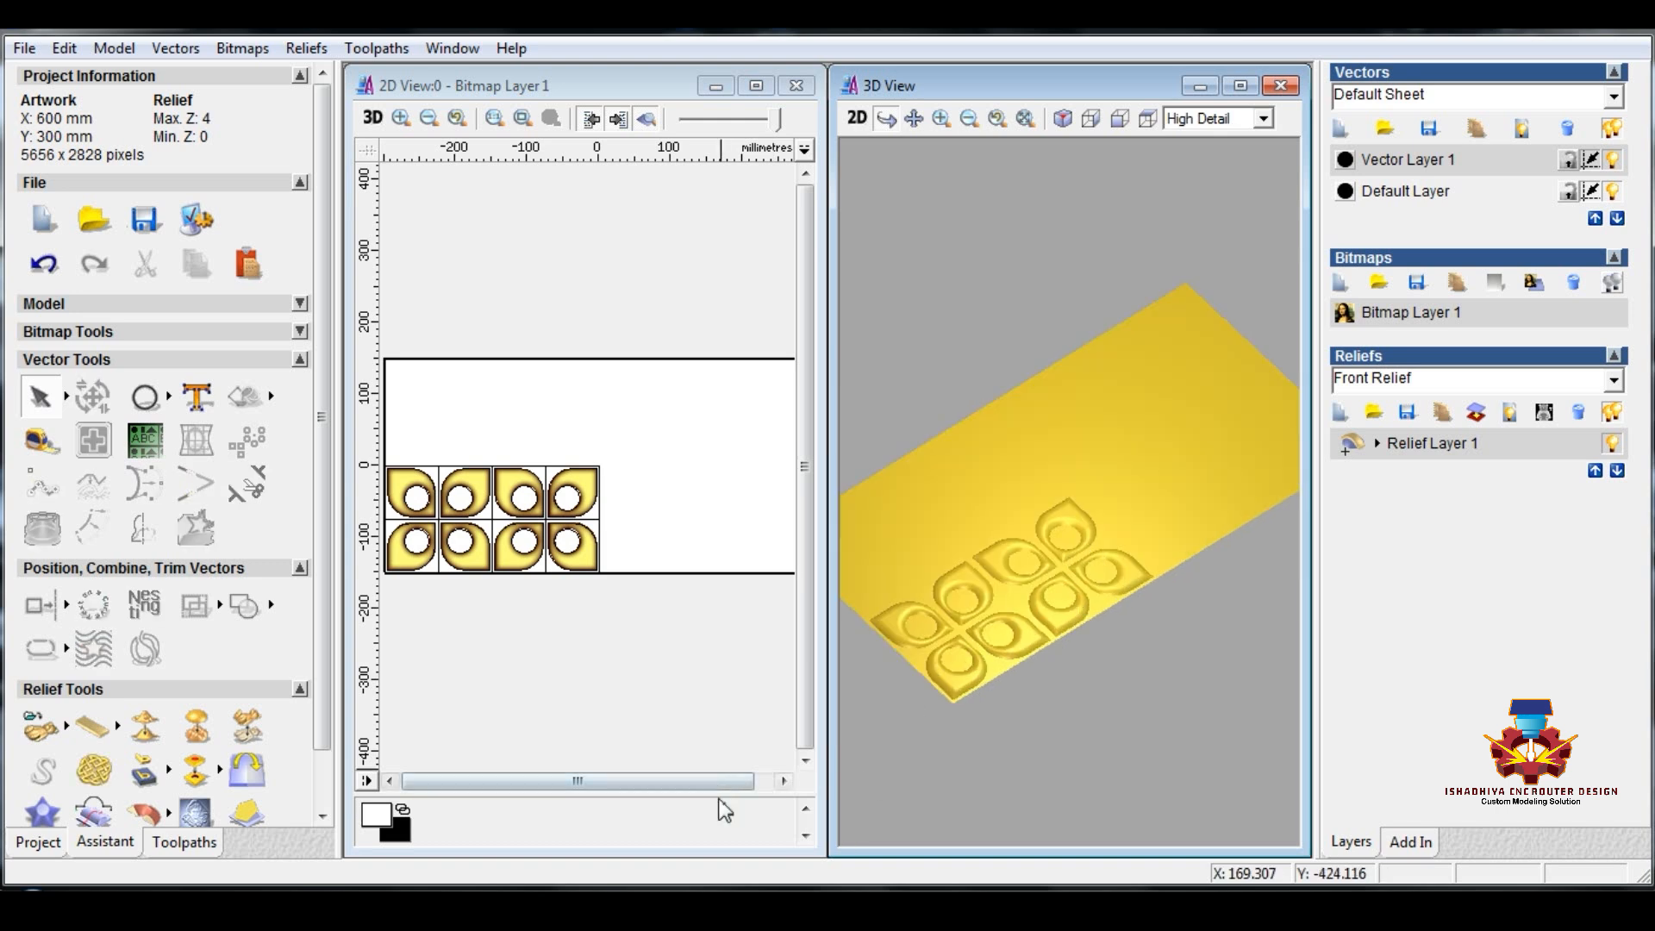
left_click(634, 437)
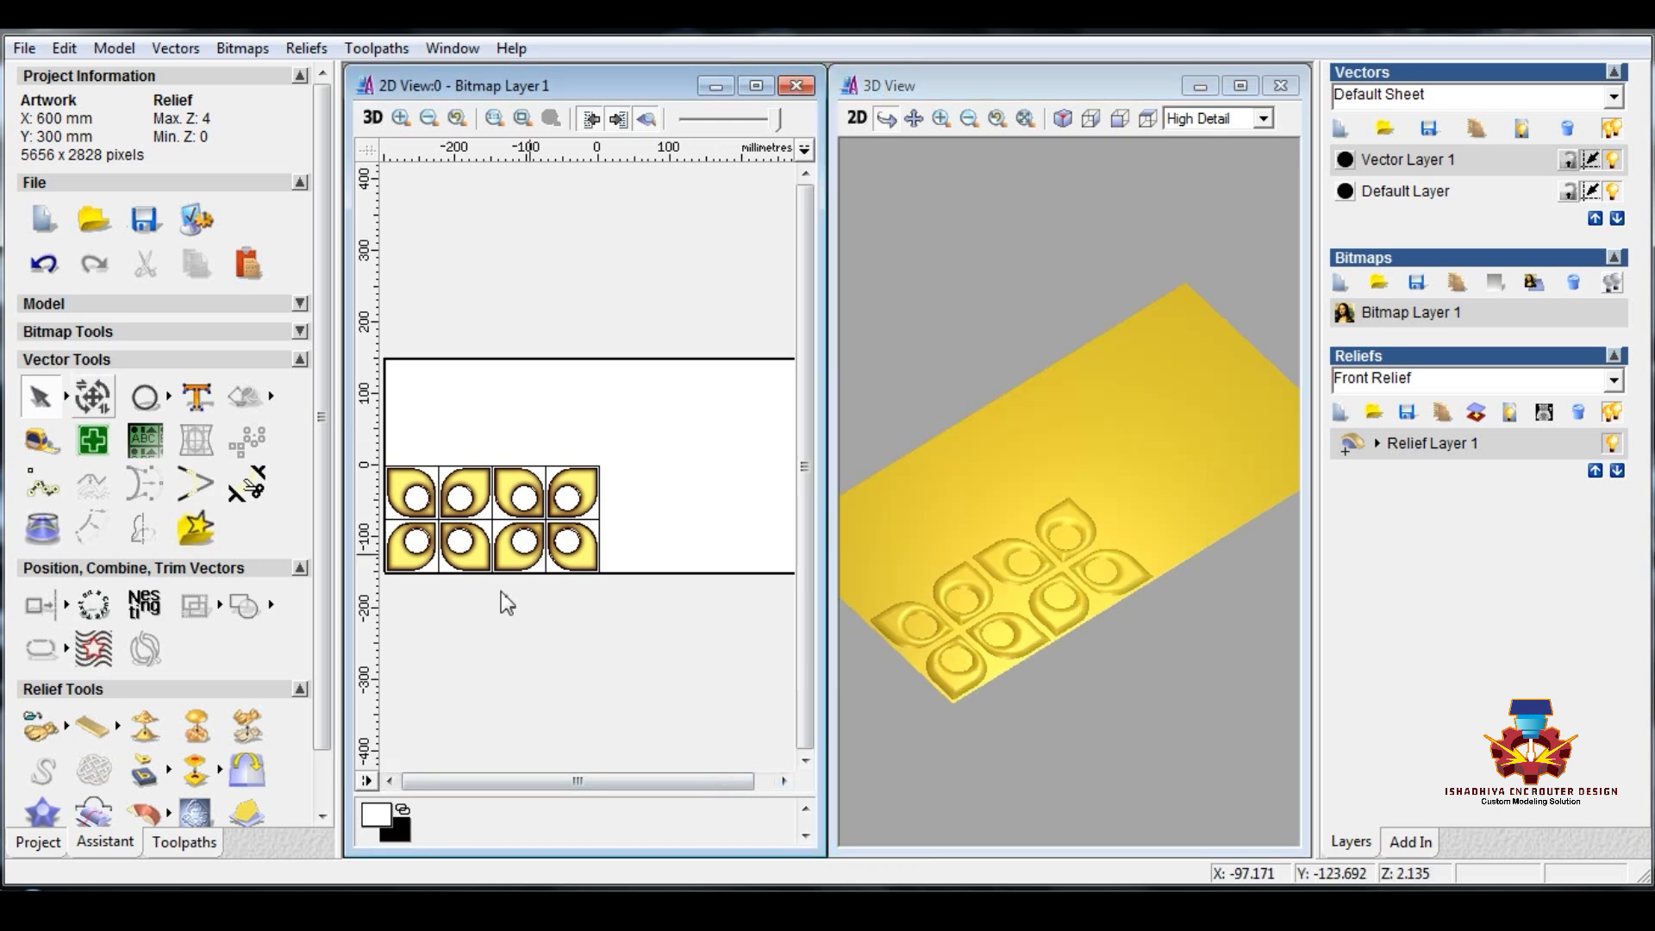
- Mirror-merge the relief bottom over top and left over right, and create a new relief layer
left_click(248, 768)
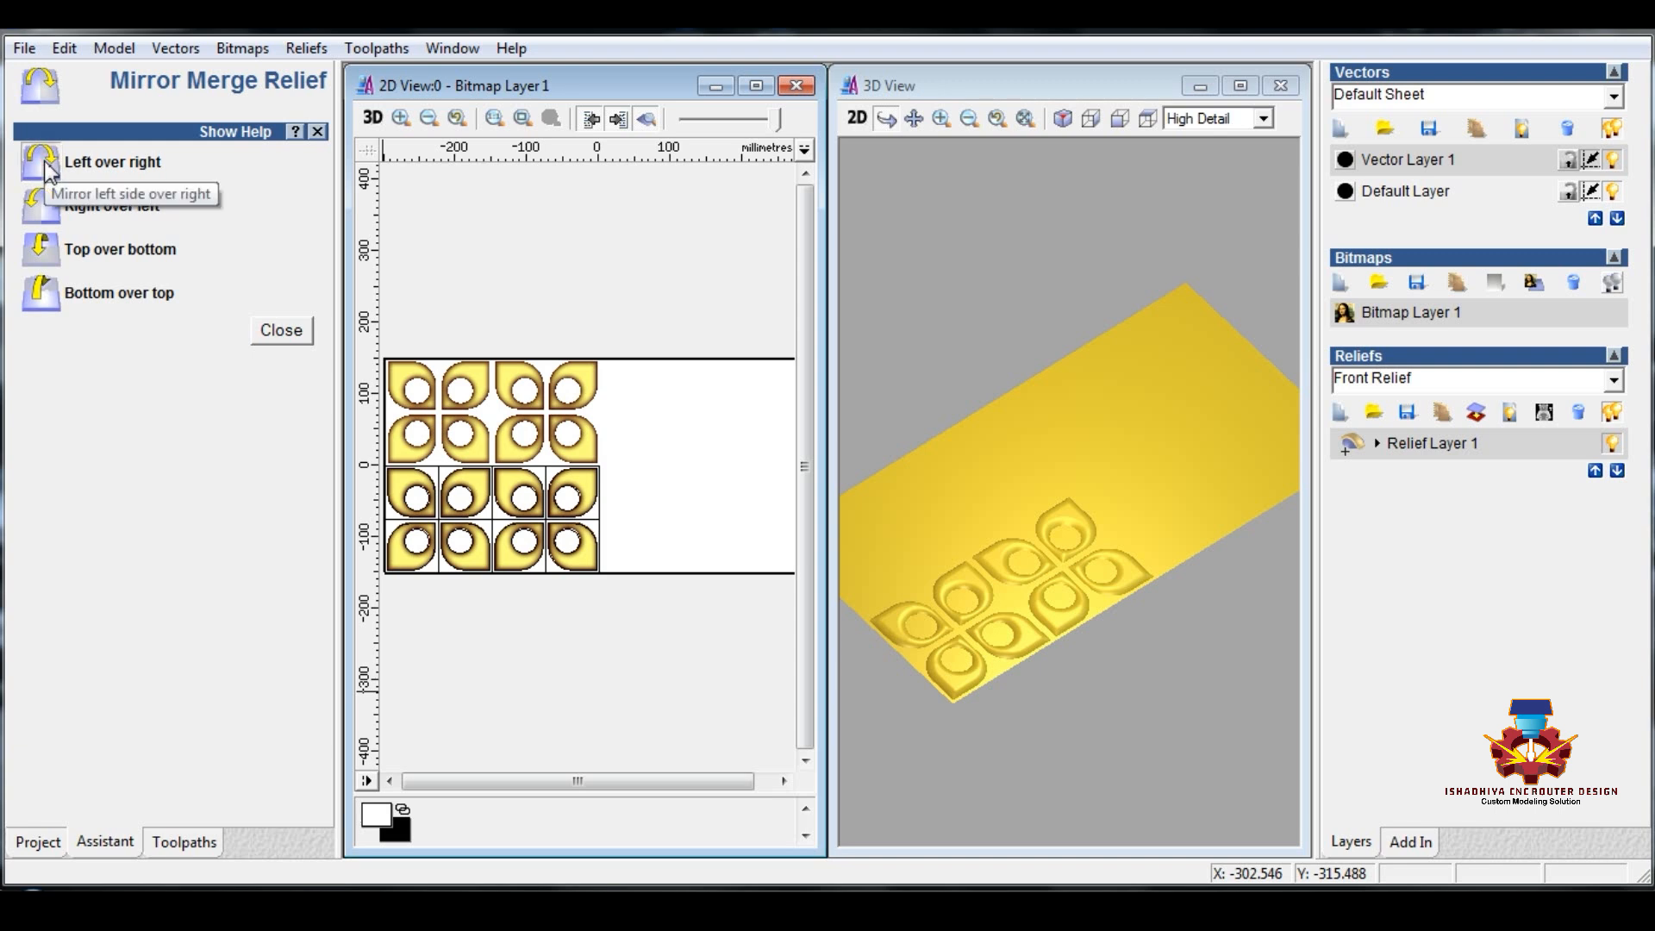
left_click(50, 164)
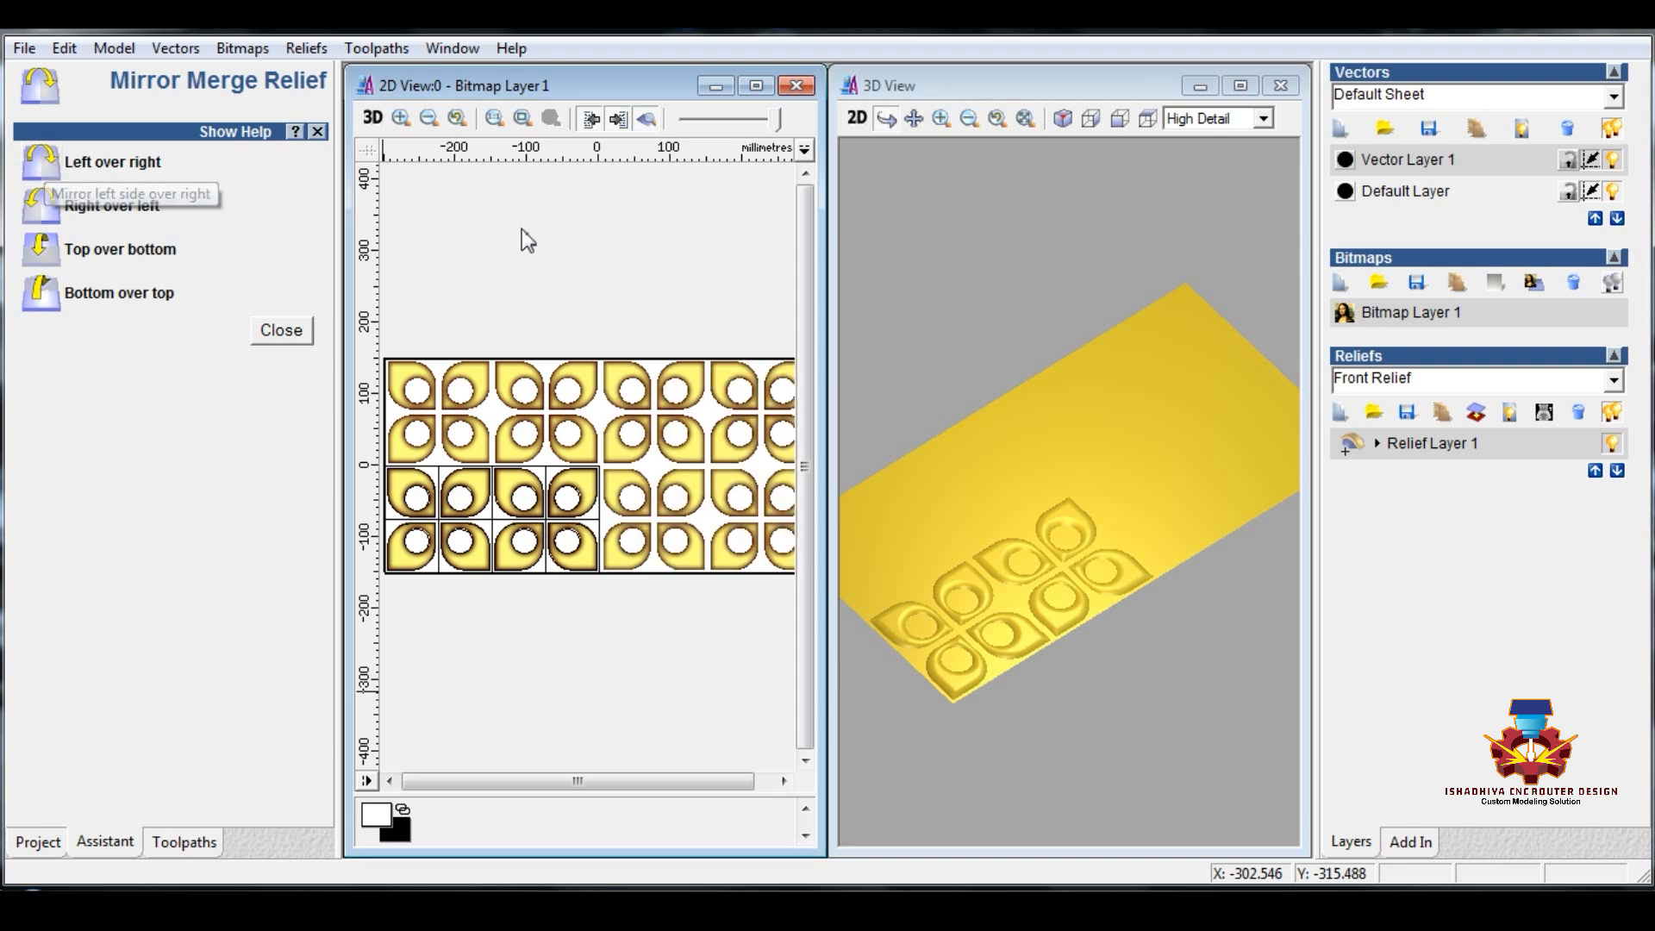
scroll(593, 269, "down", 2)
scroll(593, 269, "up", 2)
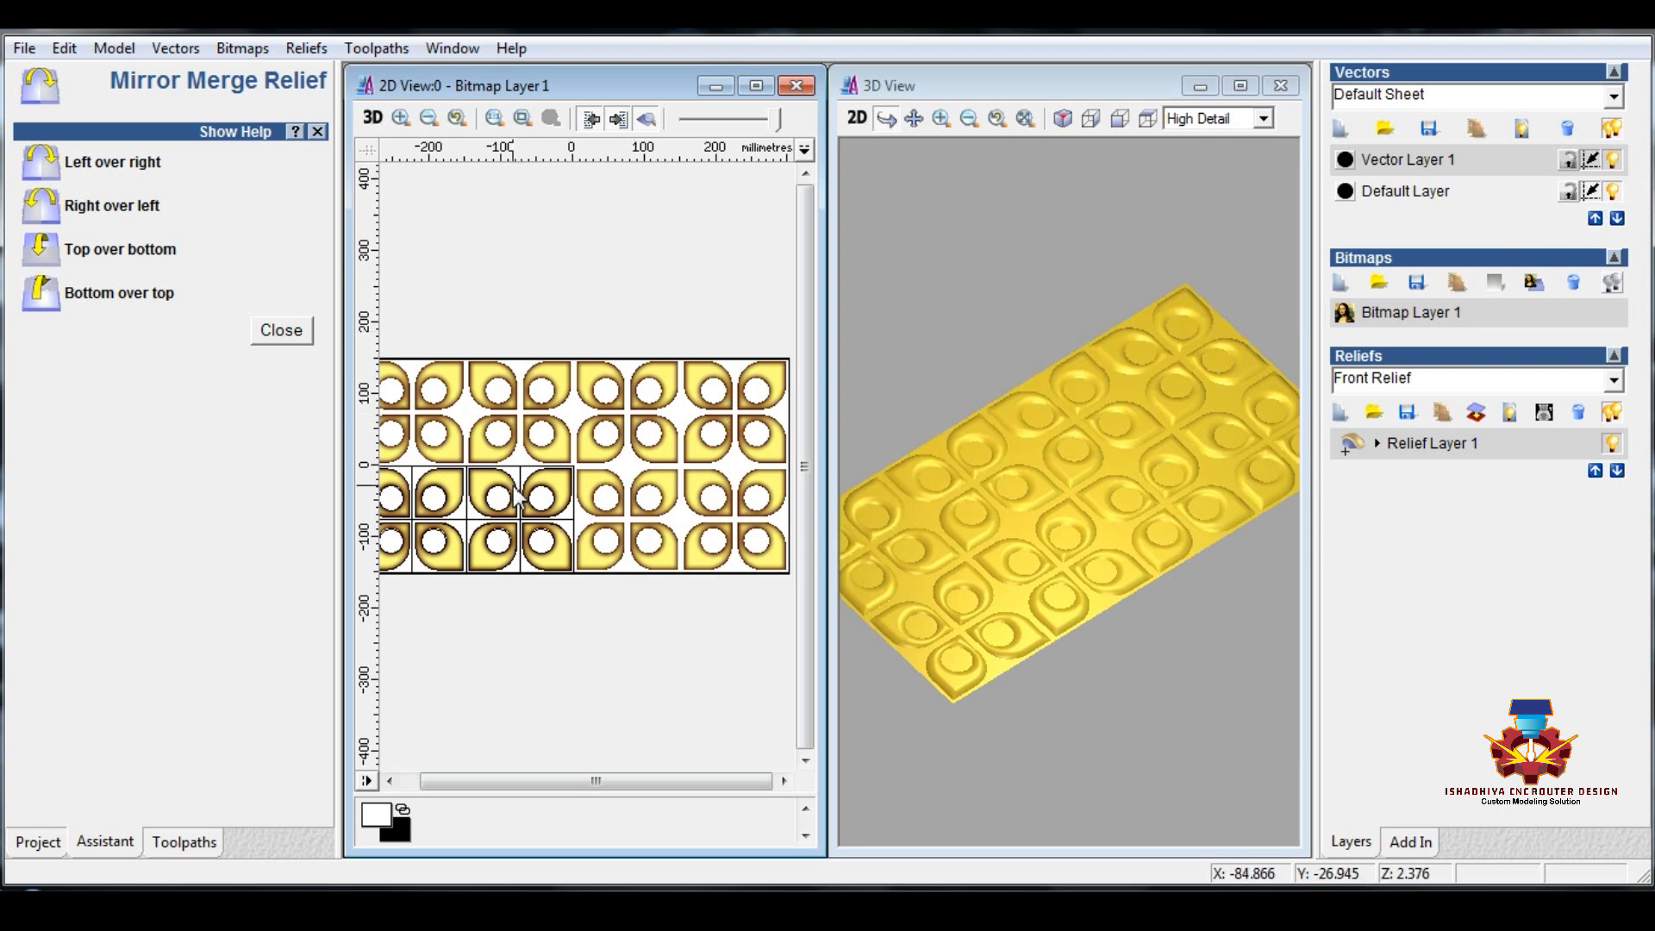
left_click(1340, 417)
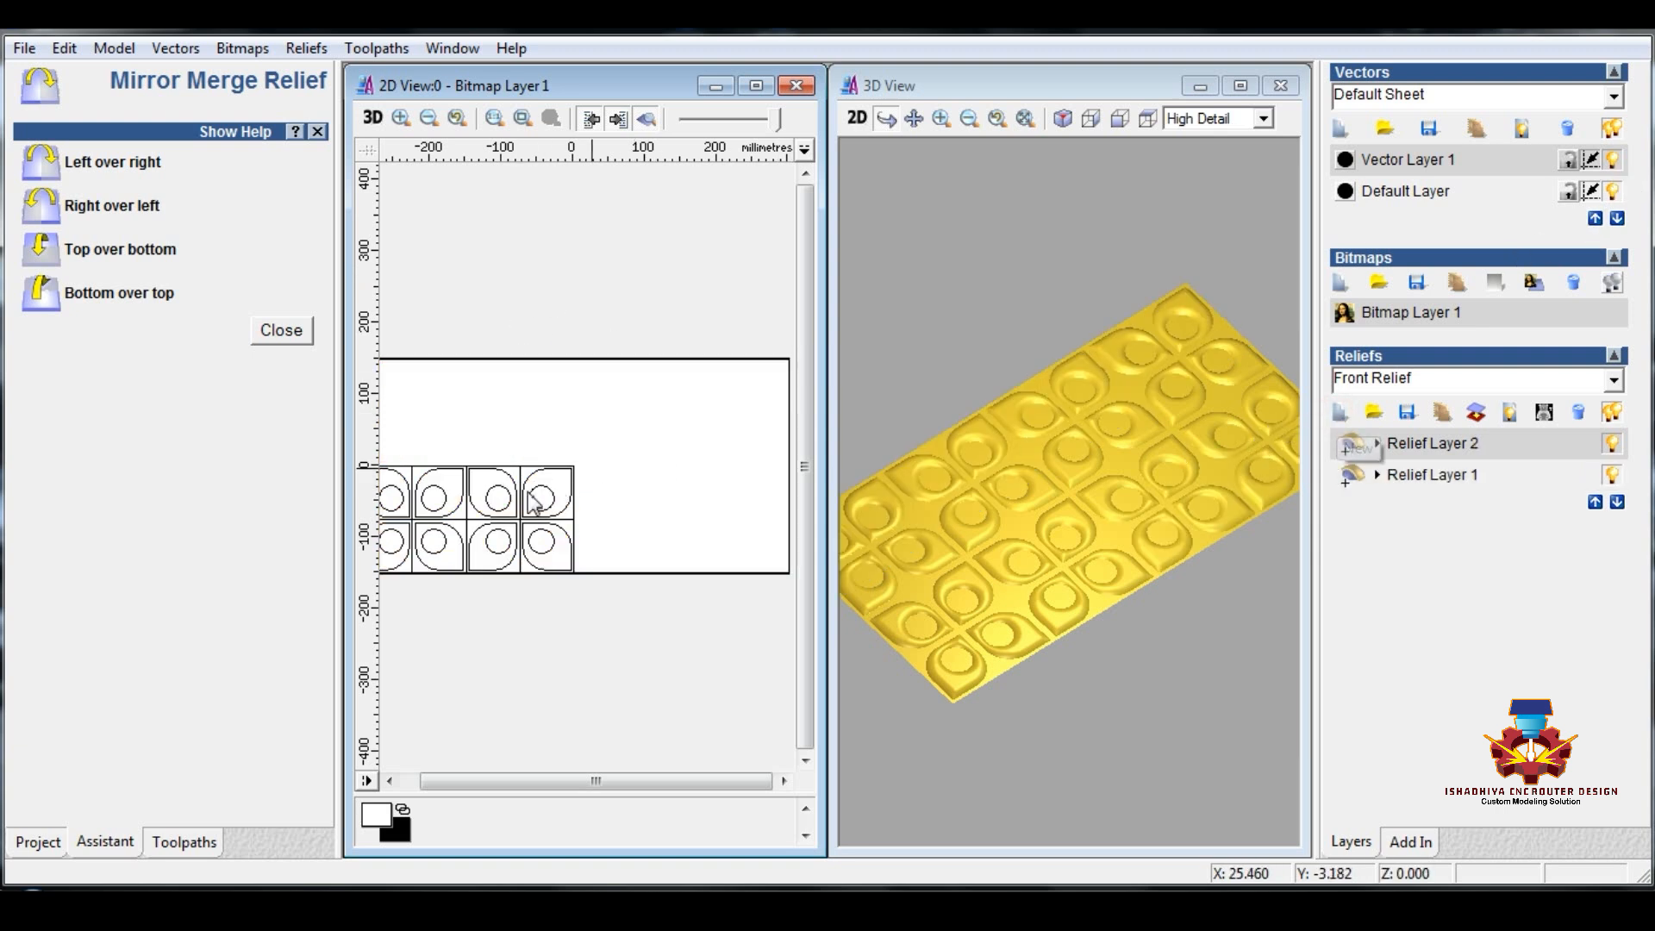
left_click(281, 330)
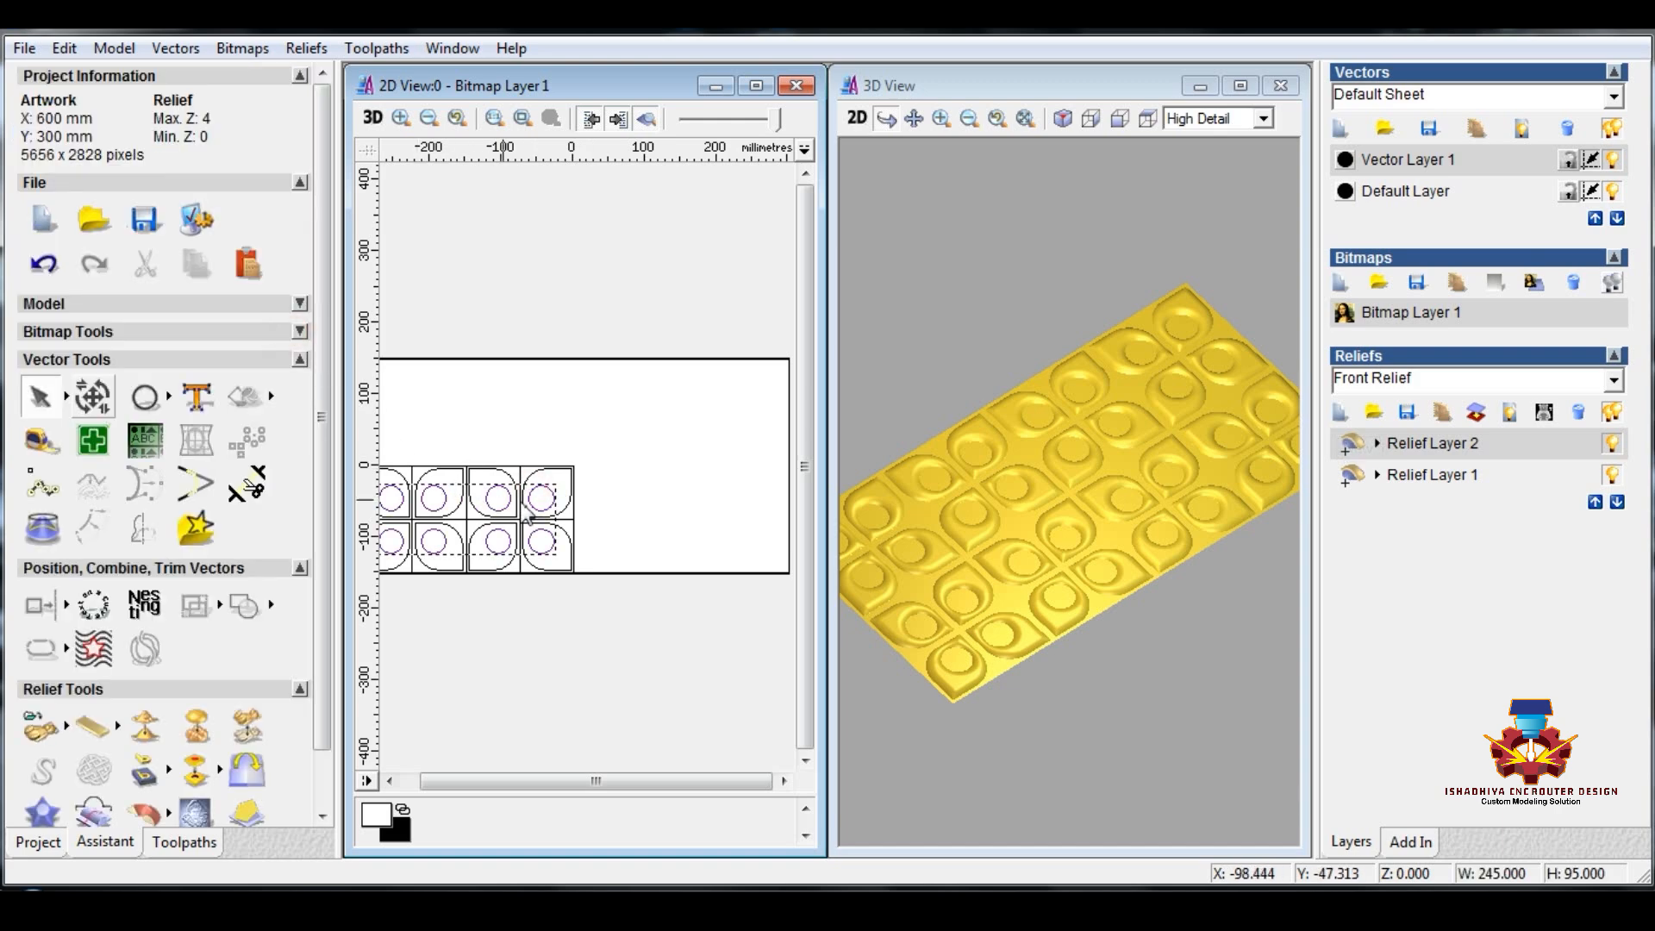
- Choose a round profile with a 90° angle in the Shape Editor for the grouped circles
left_click(543, 498)
right_click(543, 498)
left_click(595, 444)
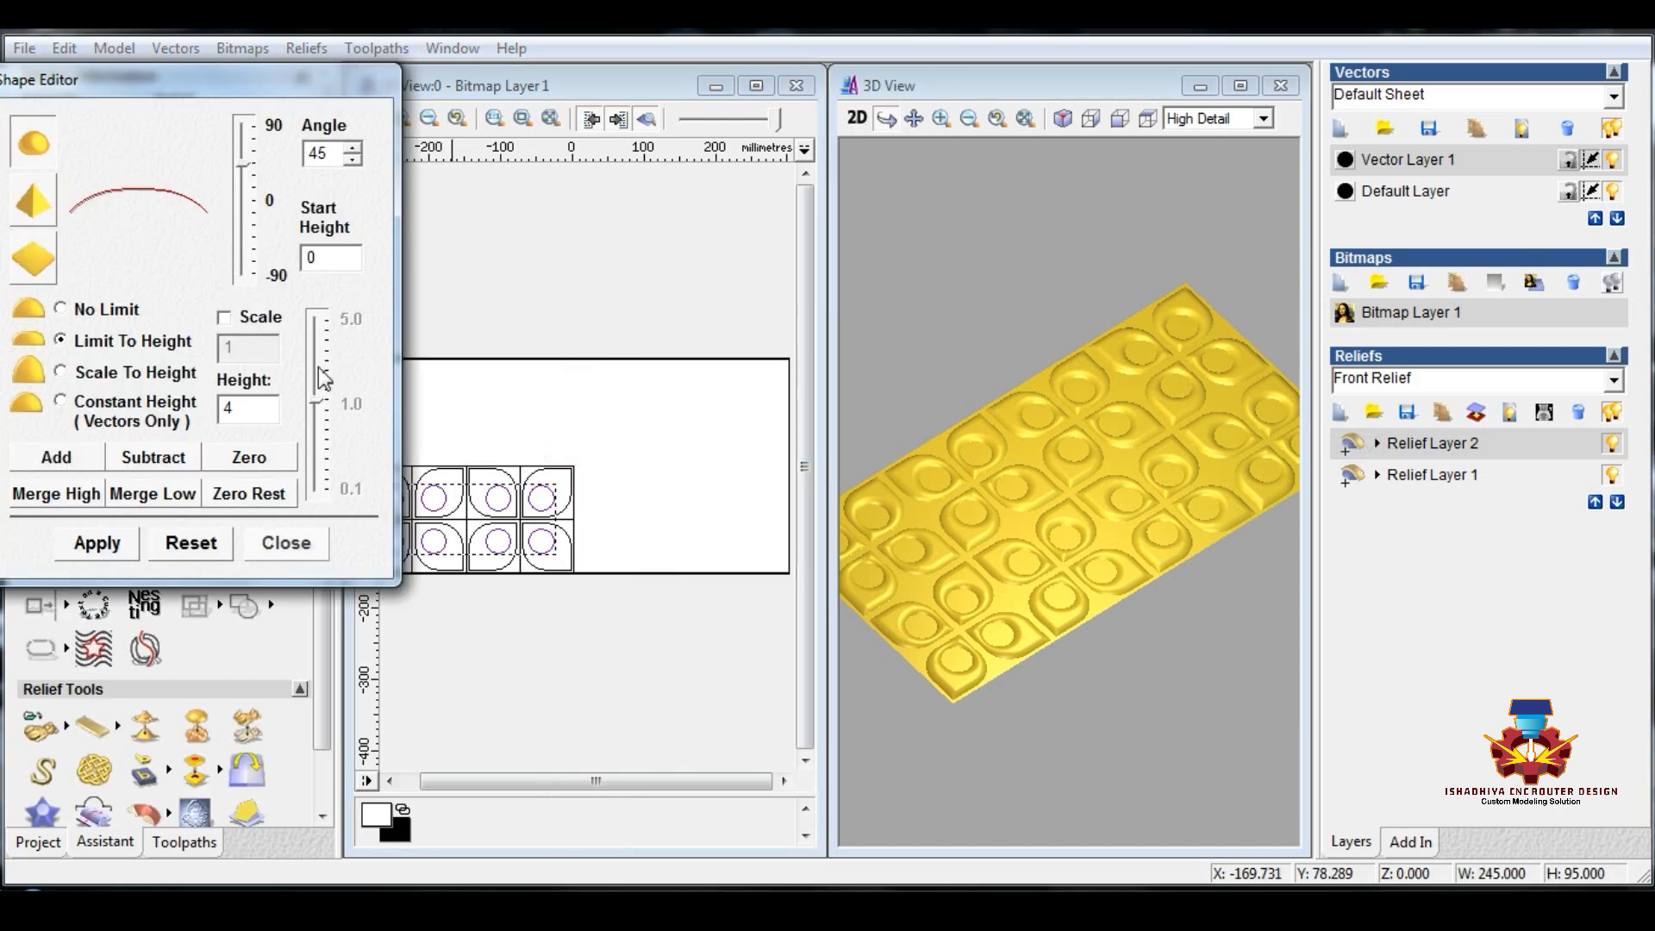
left_click(36, 146)
double_click(336, 156)
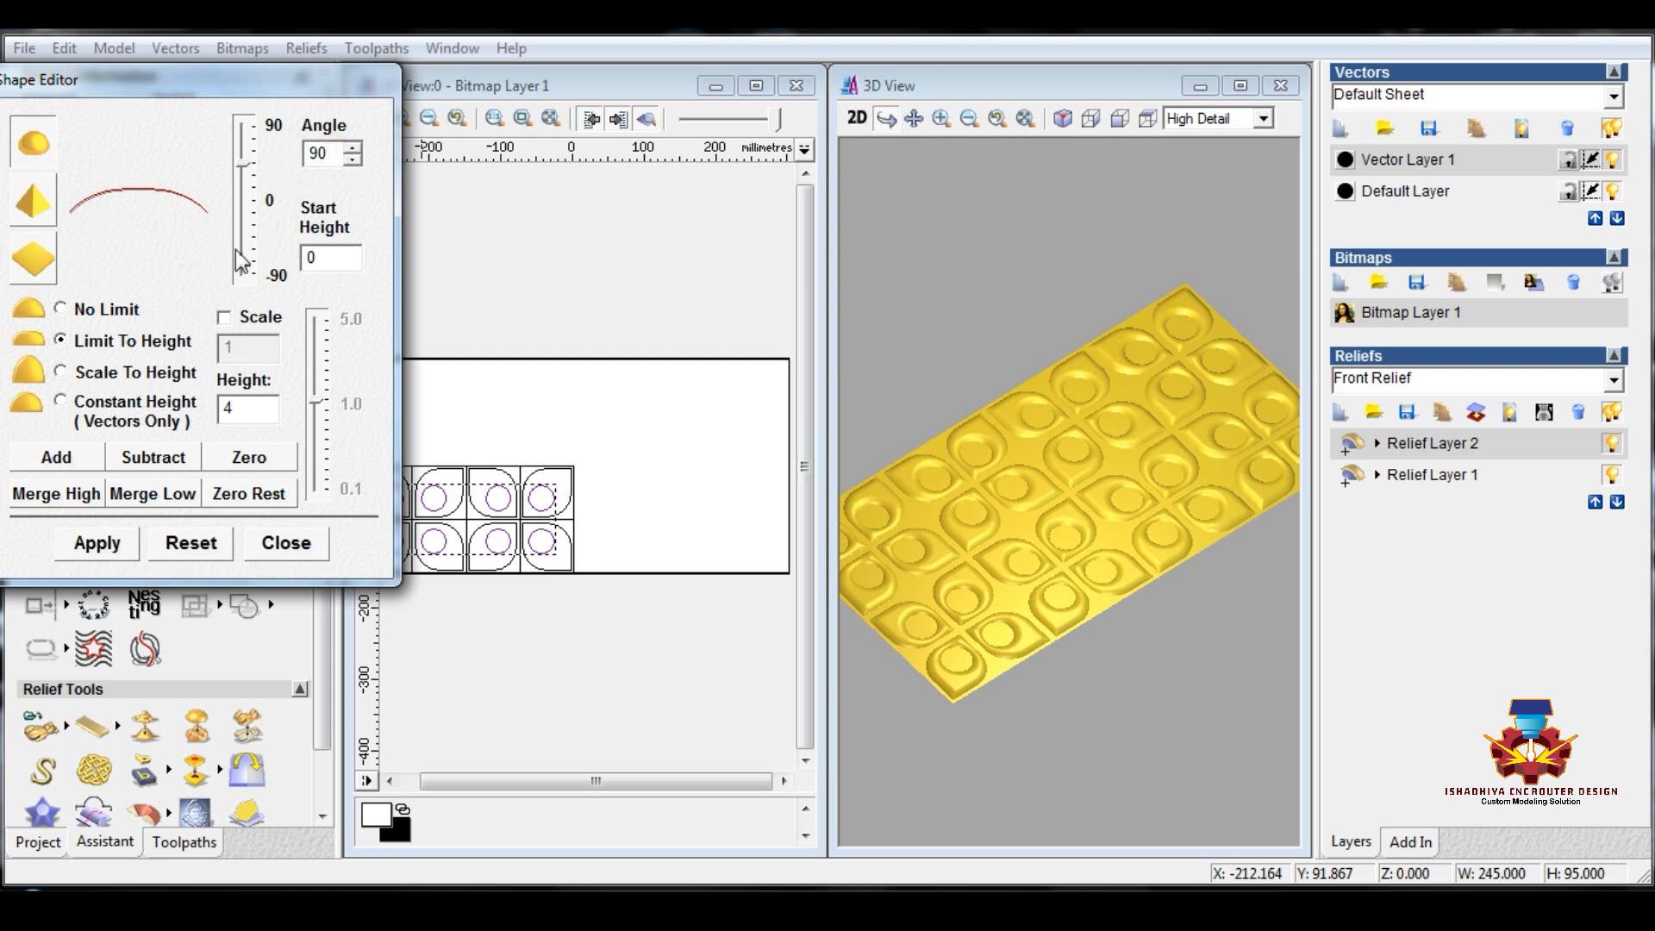
- Try adding the circle relief with a 1.5 mm height limit, and reset the new layer's relief
double_click(243, 410)
type("2")
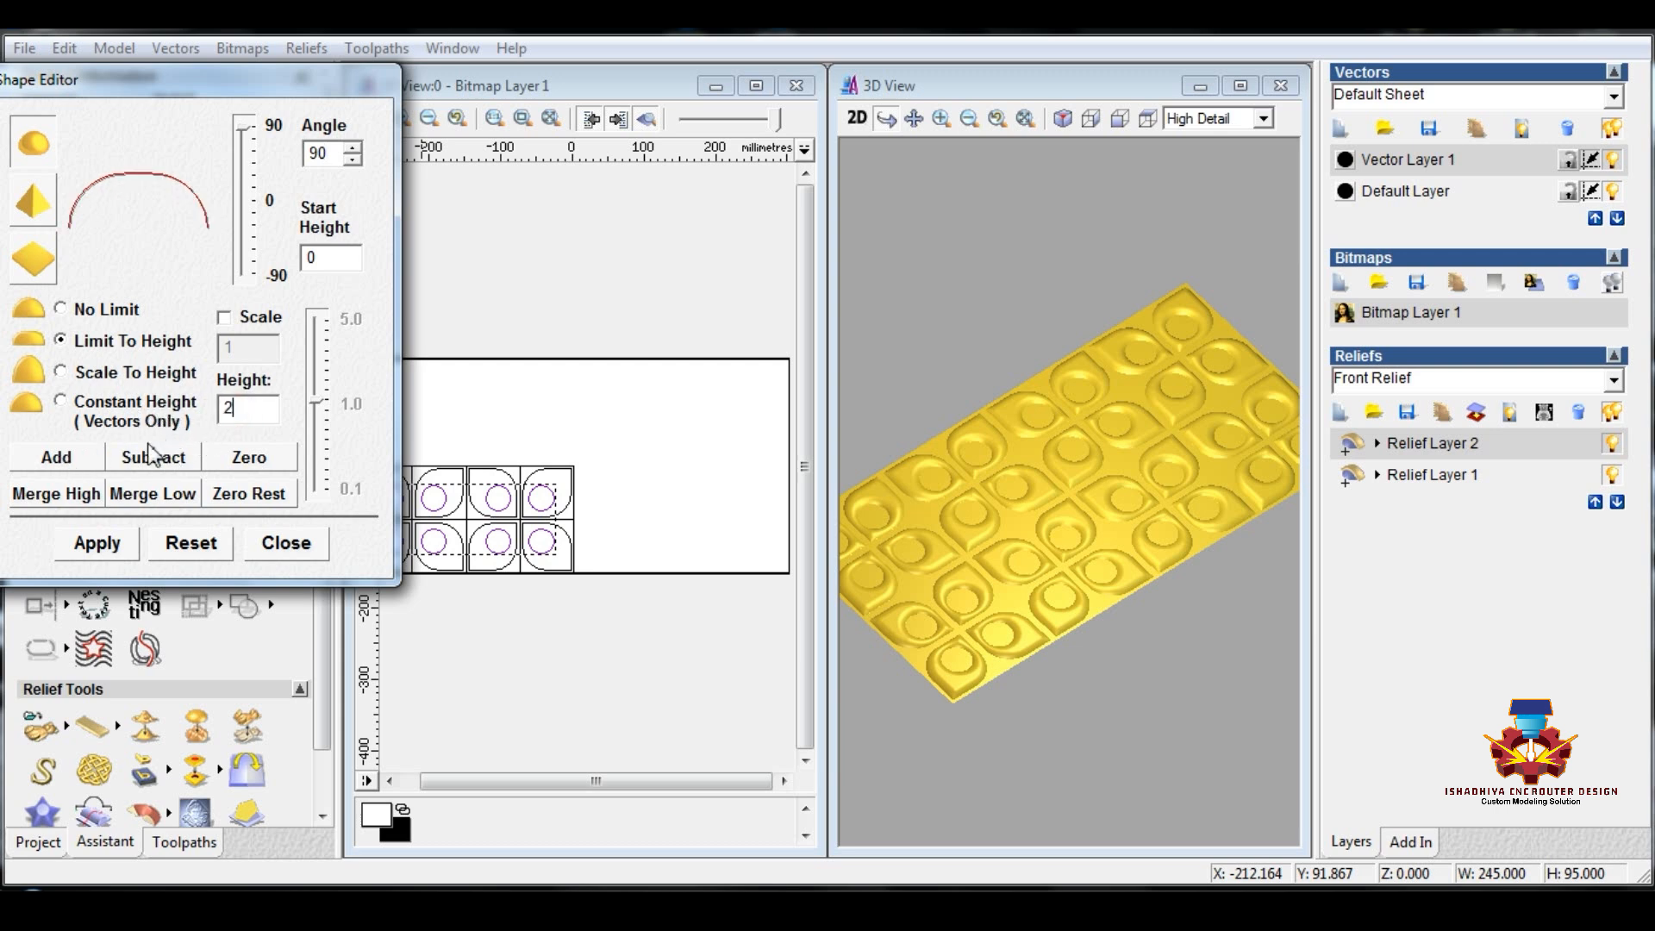
double_click(241, 412)
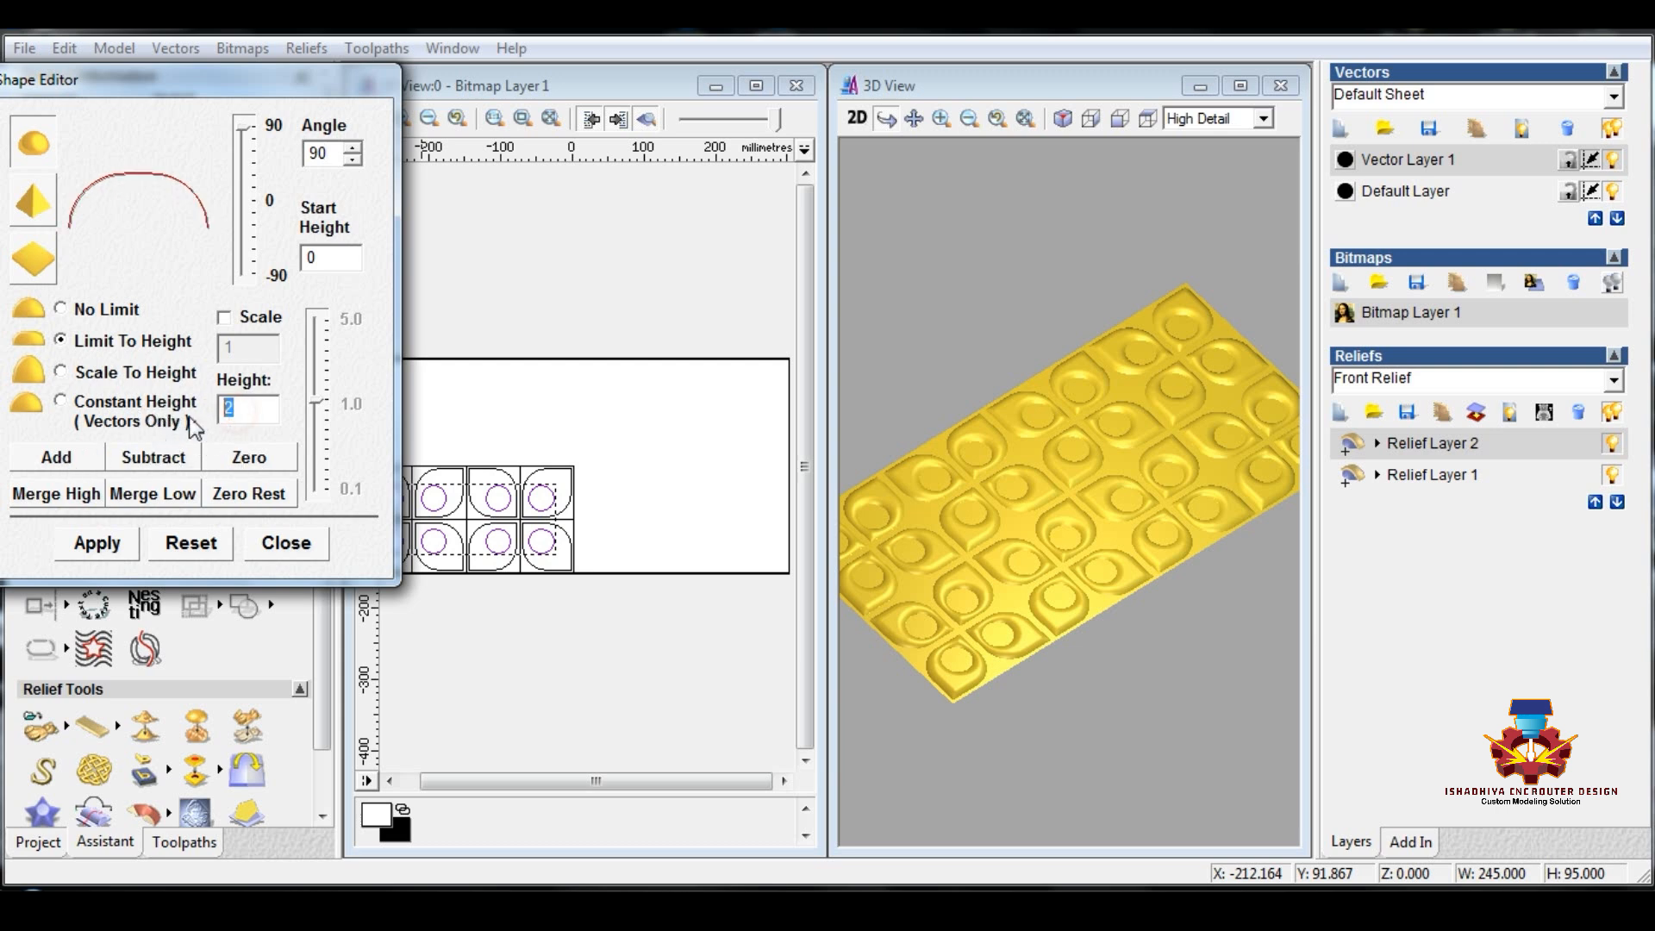
left_click(87, 468)
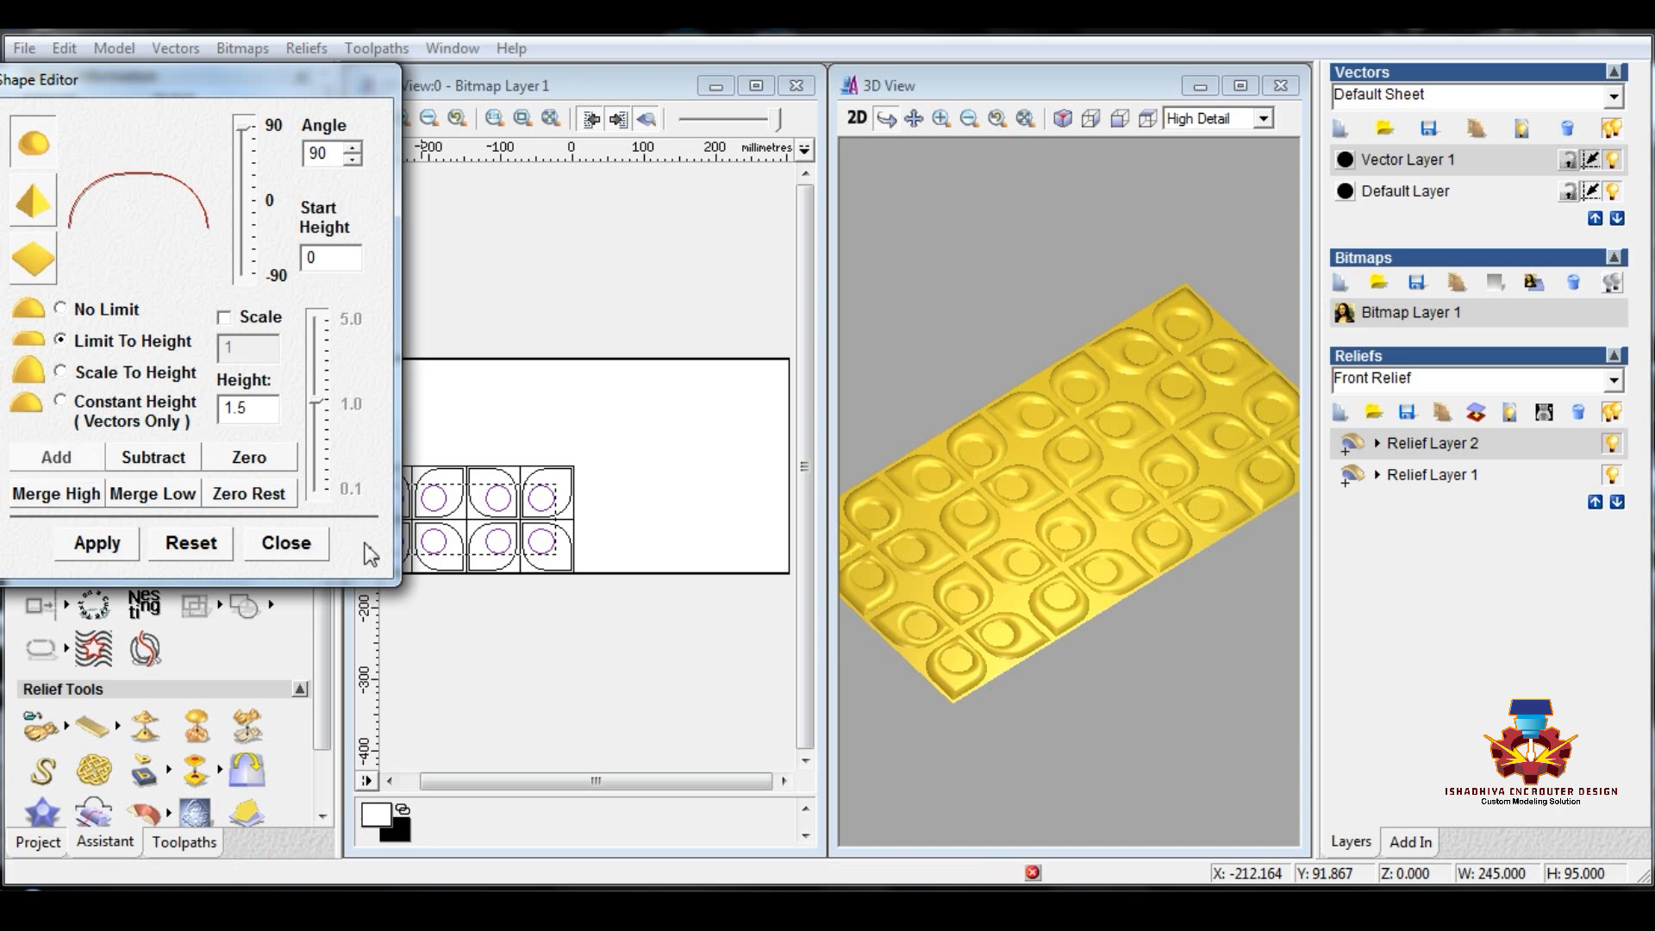
scroll(626, 526, "up", 6)
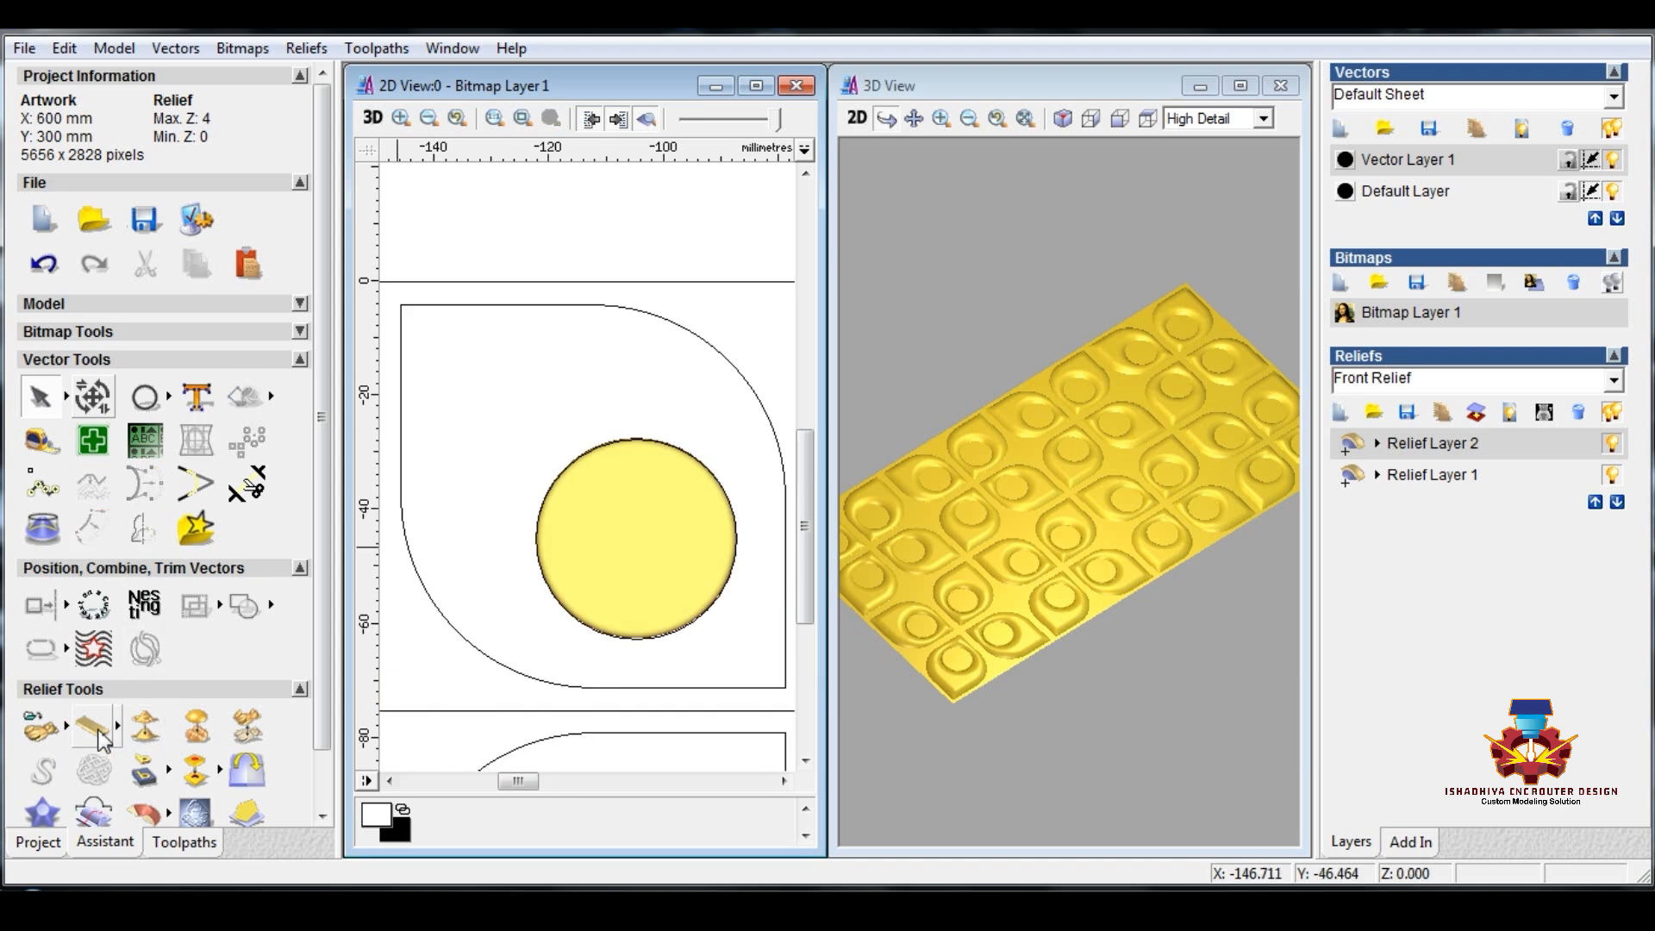
left_click(93, 733)
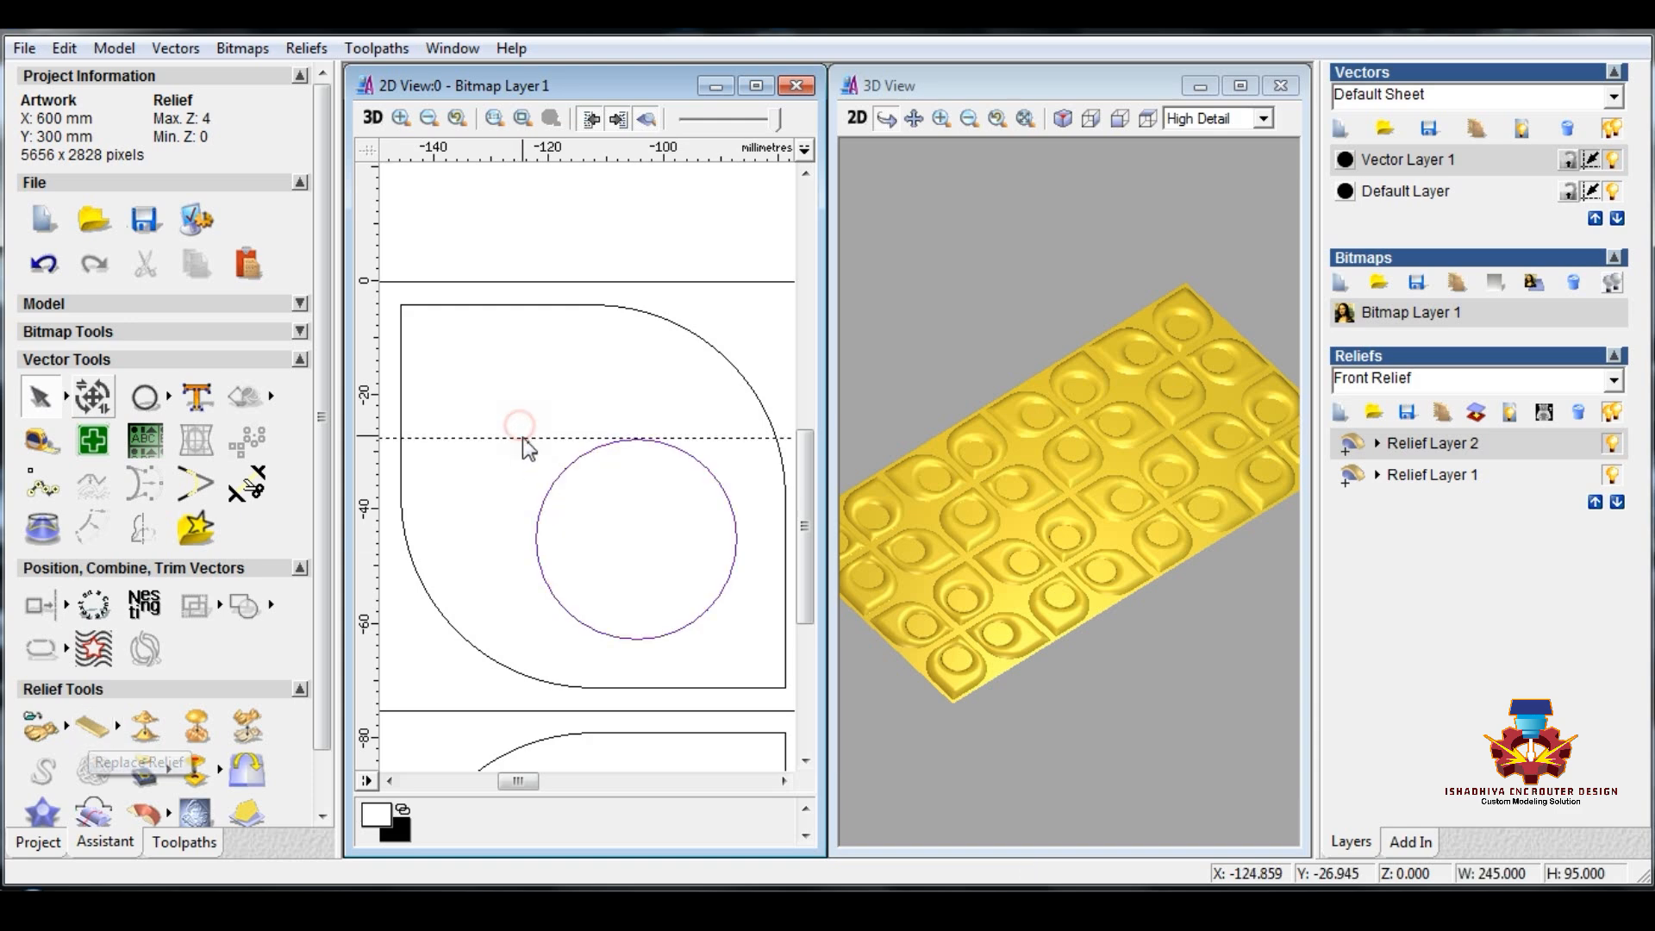
- Add a round-profile relief to the grouped circles on Relief Layer 2, limited to a height of 4 mm
right_click(561, 482)
left_click(508, 403)
left_click(573, 462)
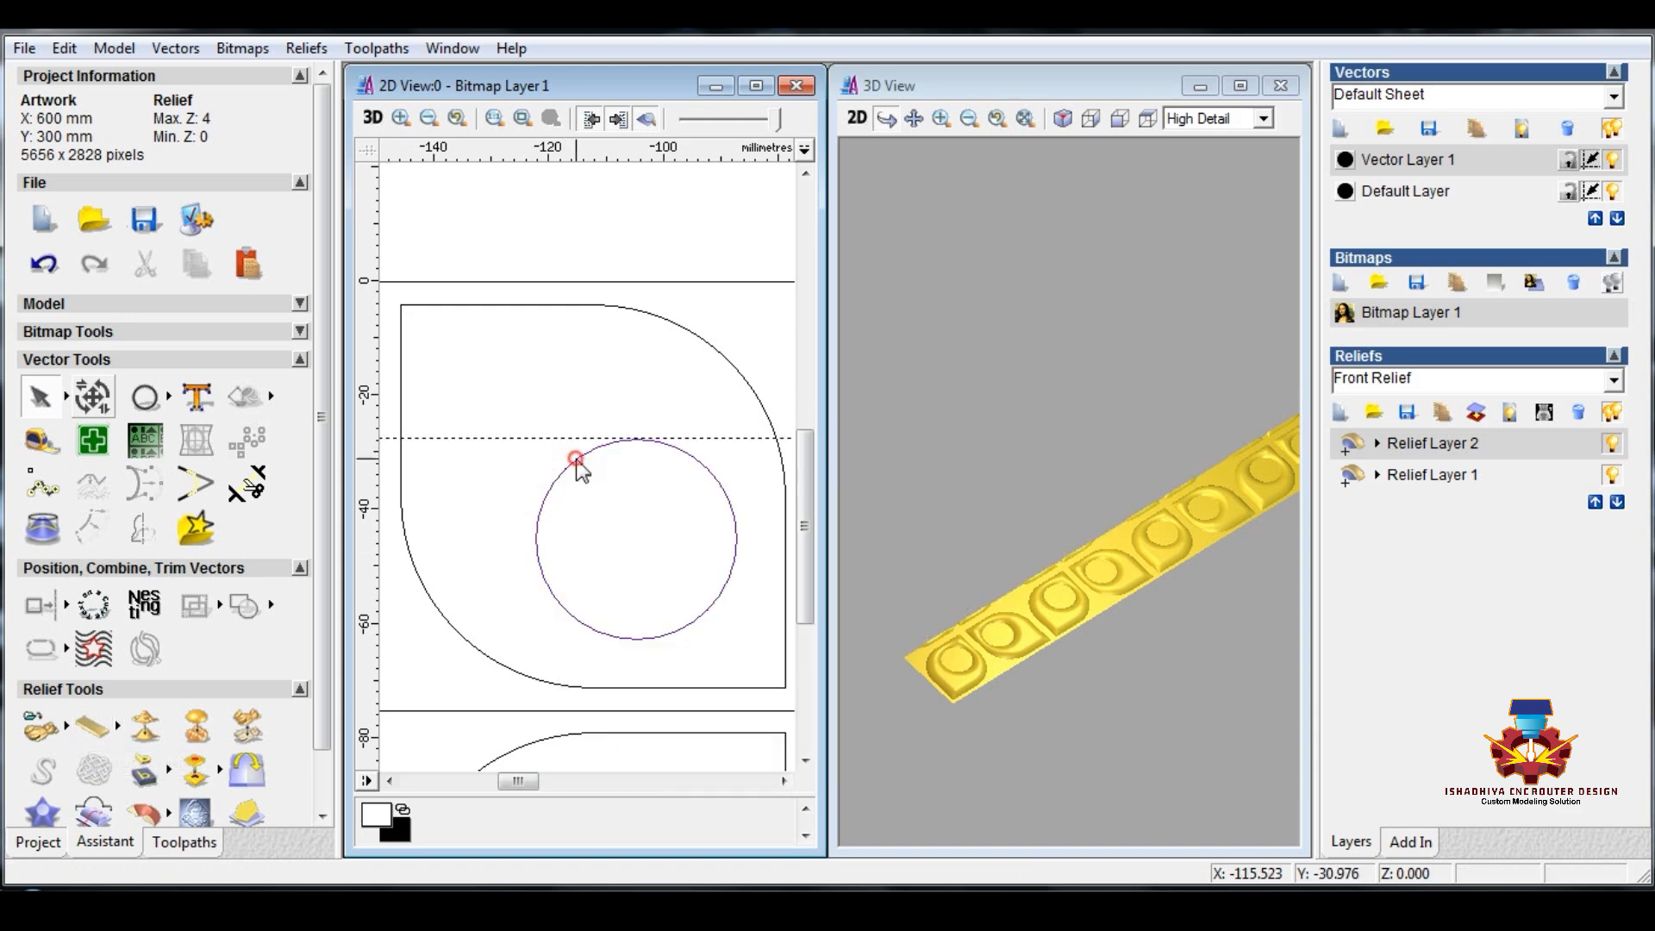
right_click(576, 464)
left_click(645, 448)
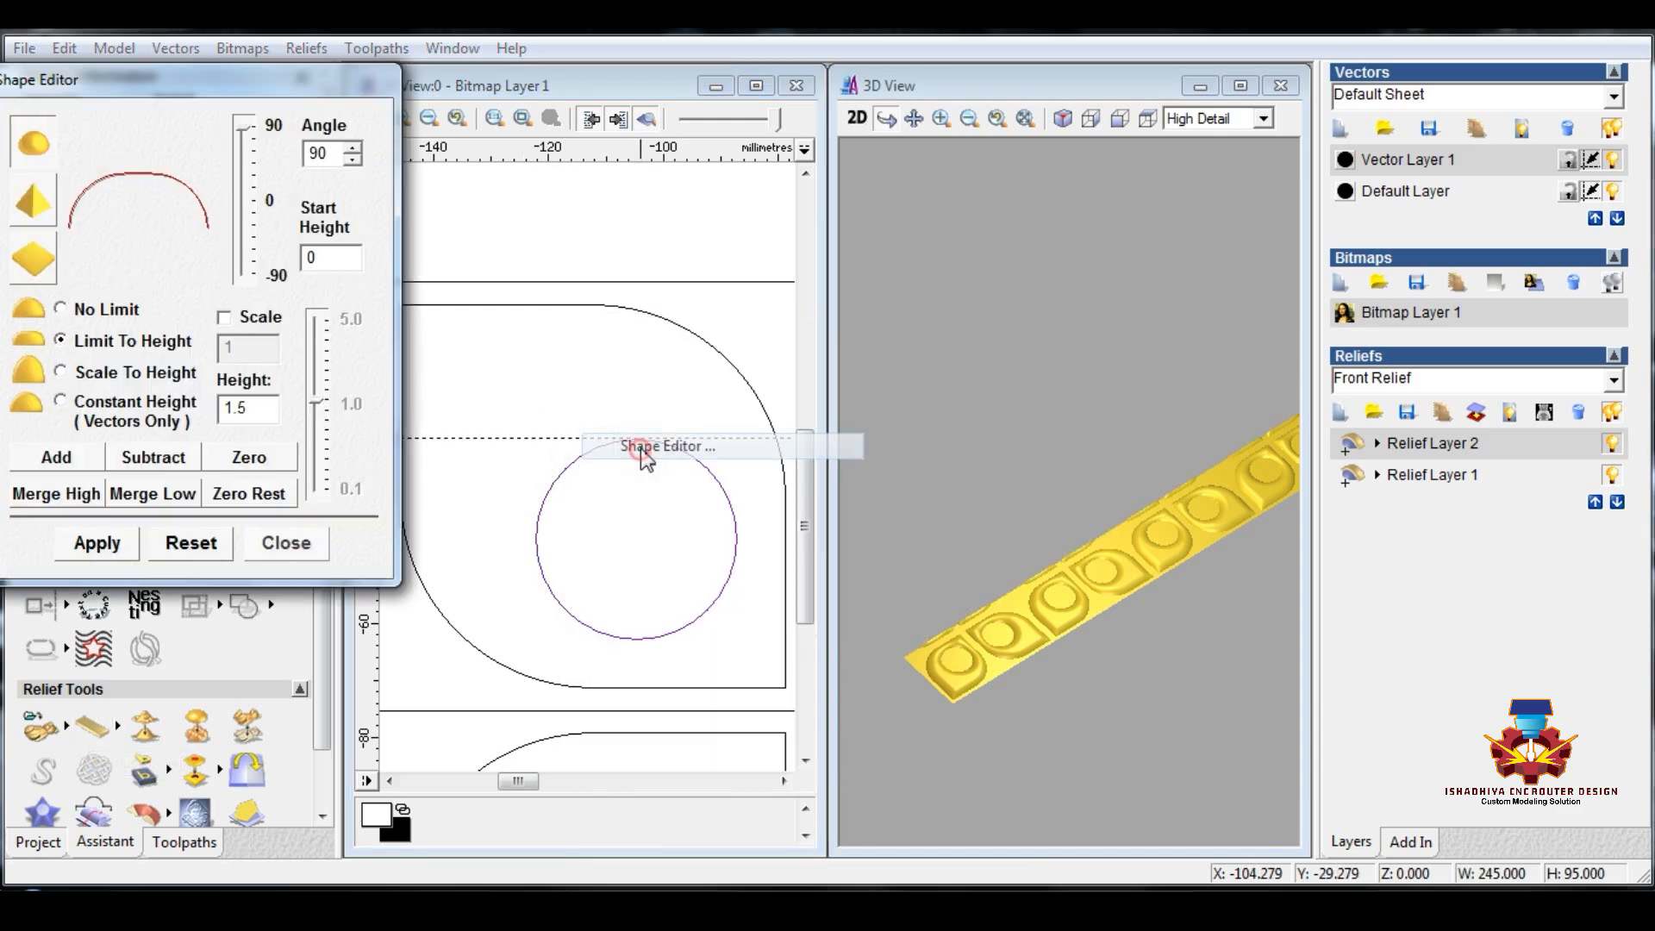
double_click(261, 401)
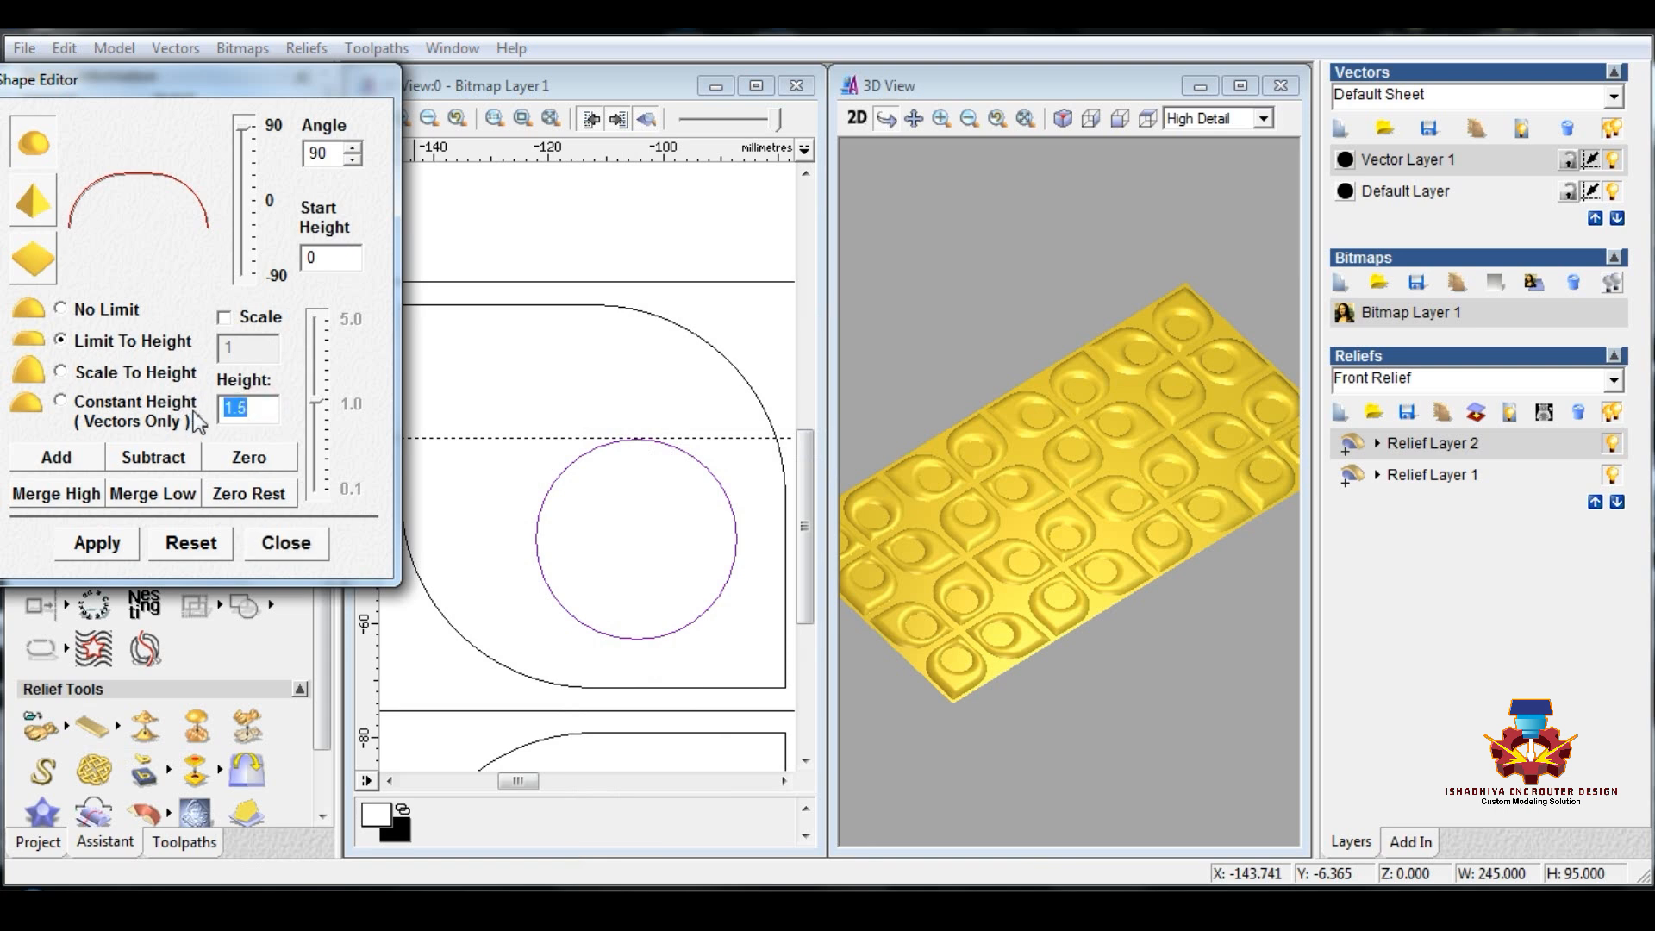
type("3")
left_click_drag(254, 404, 215, 415)
type("4")
left_click(73, 458)
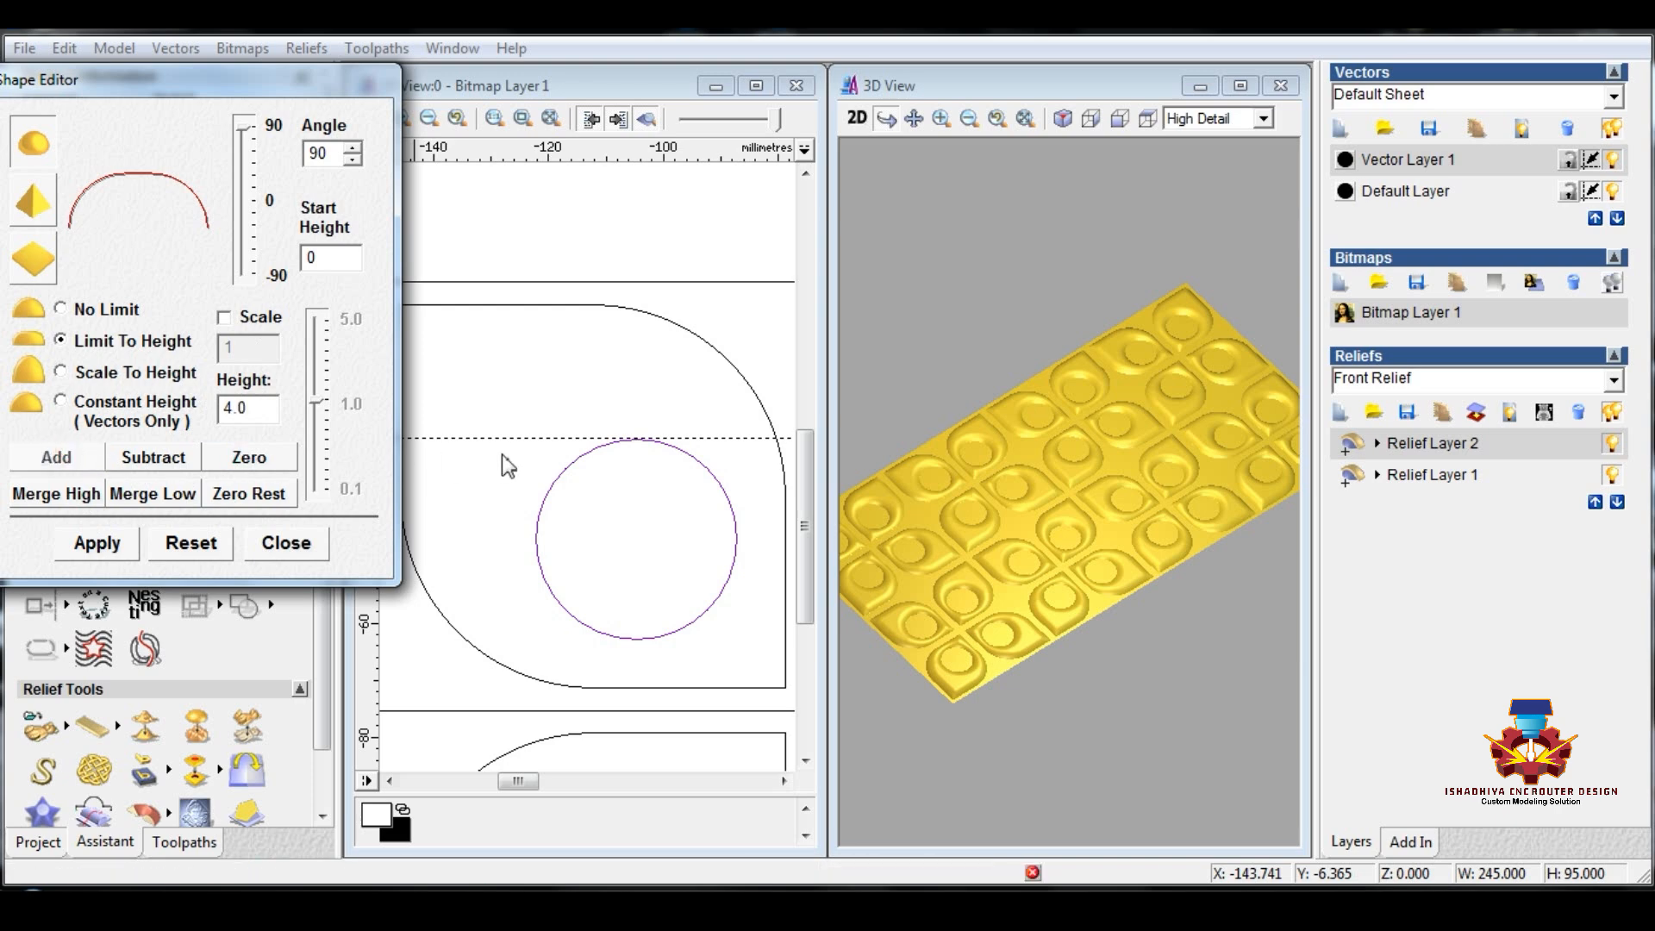
left_click(286, 544)
left_click(554, 407)
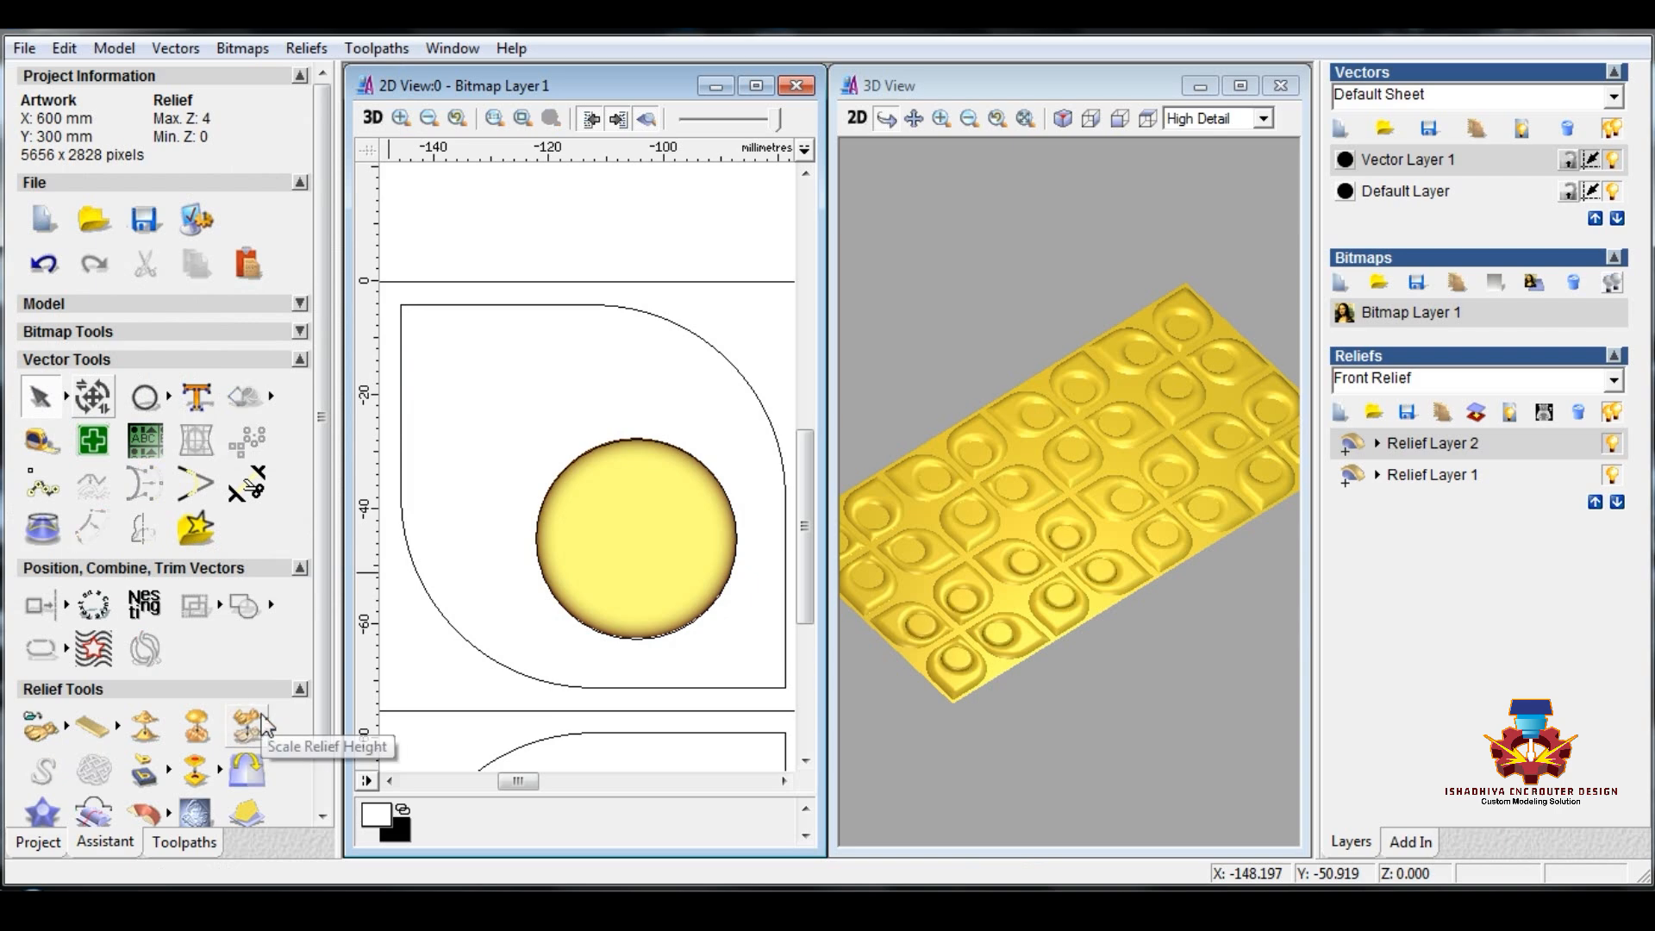
- Scale the height of the whole circle relief on Relief Layer 2 to 1.5 mm
scroll(1030, 604, "up", 6)
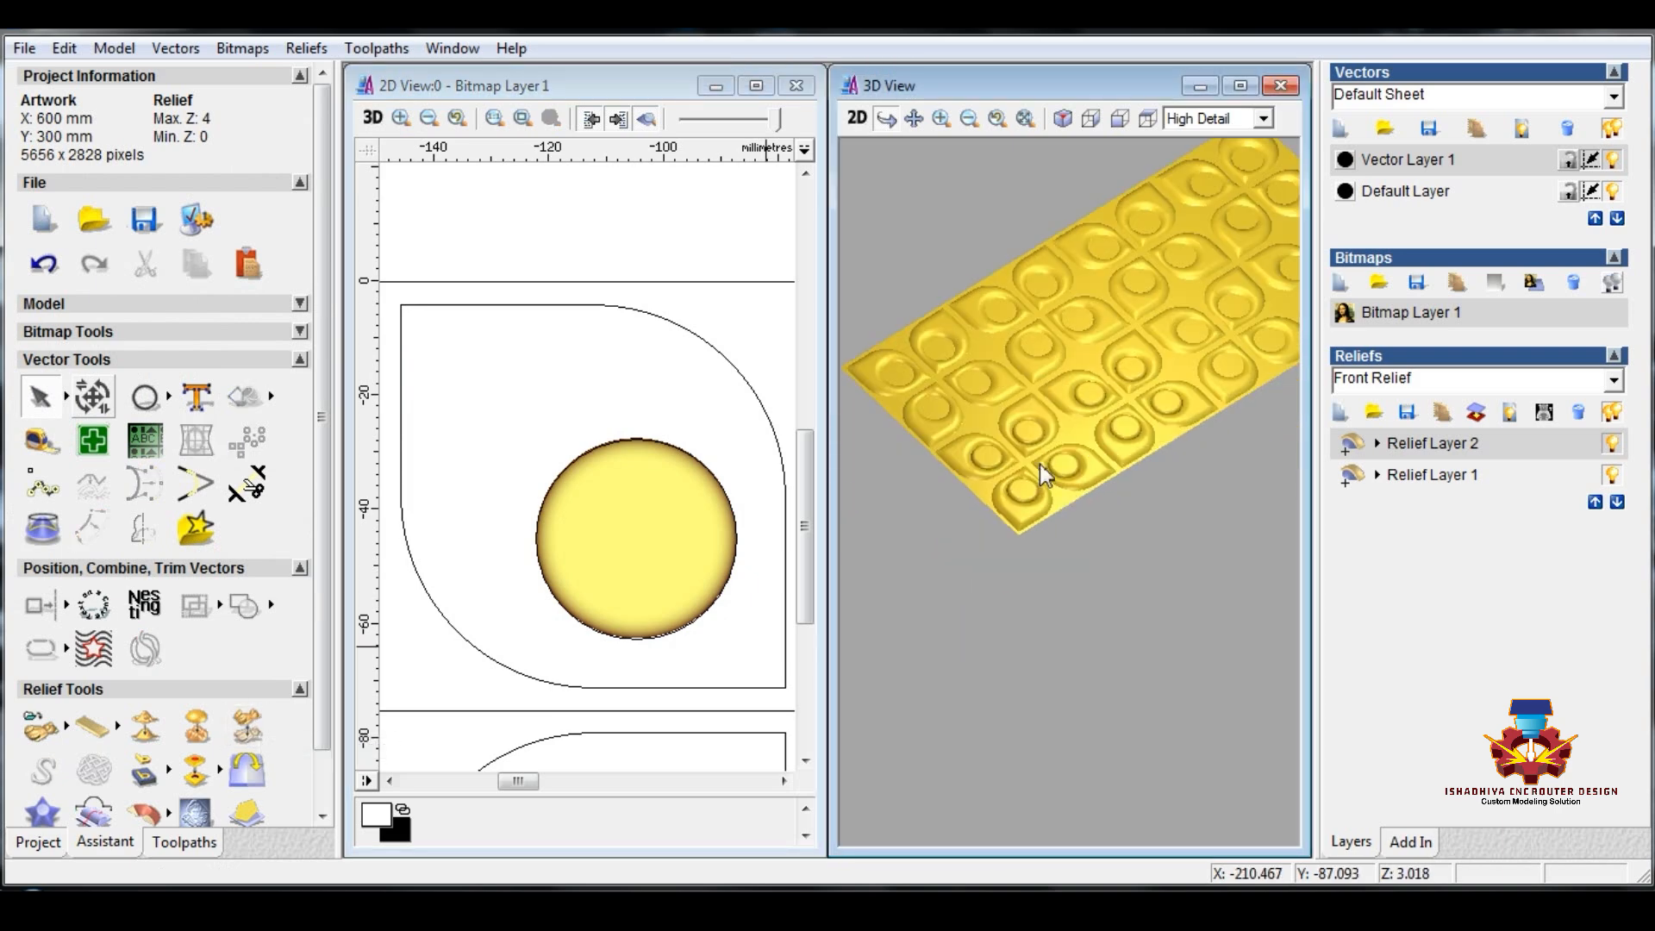
left_click(249, 731)
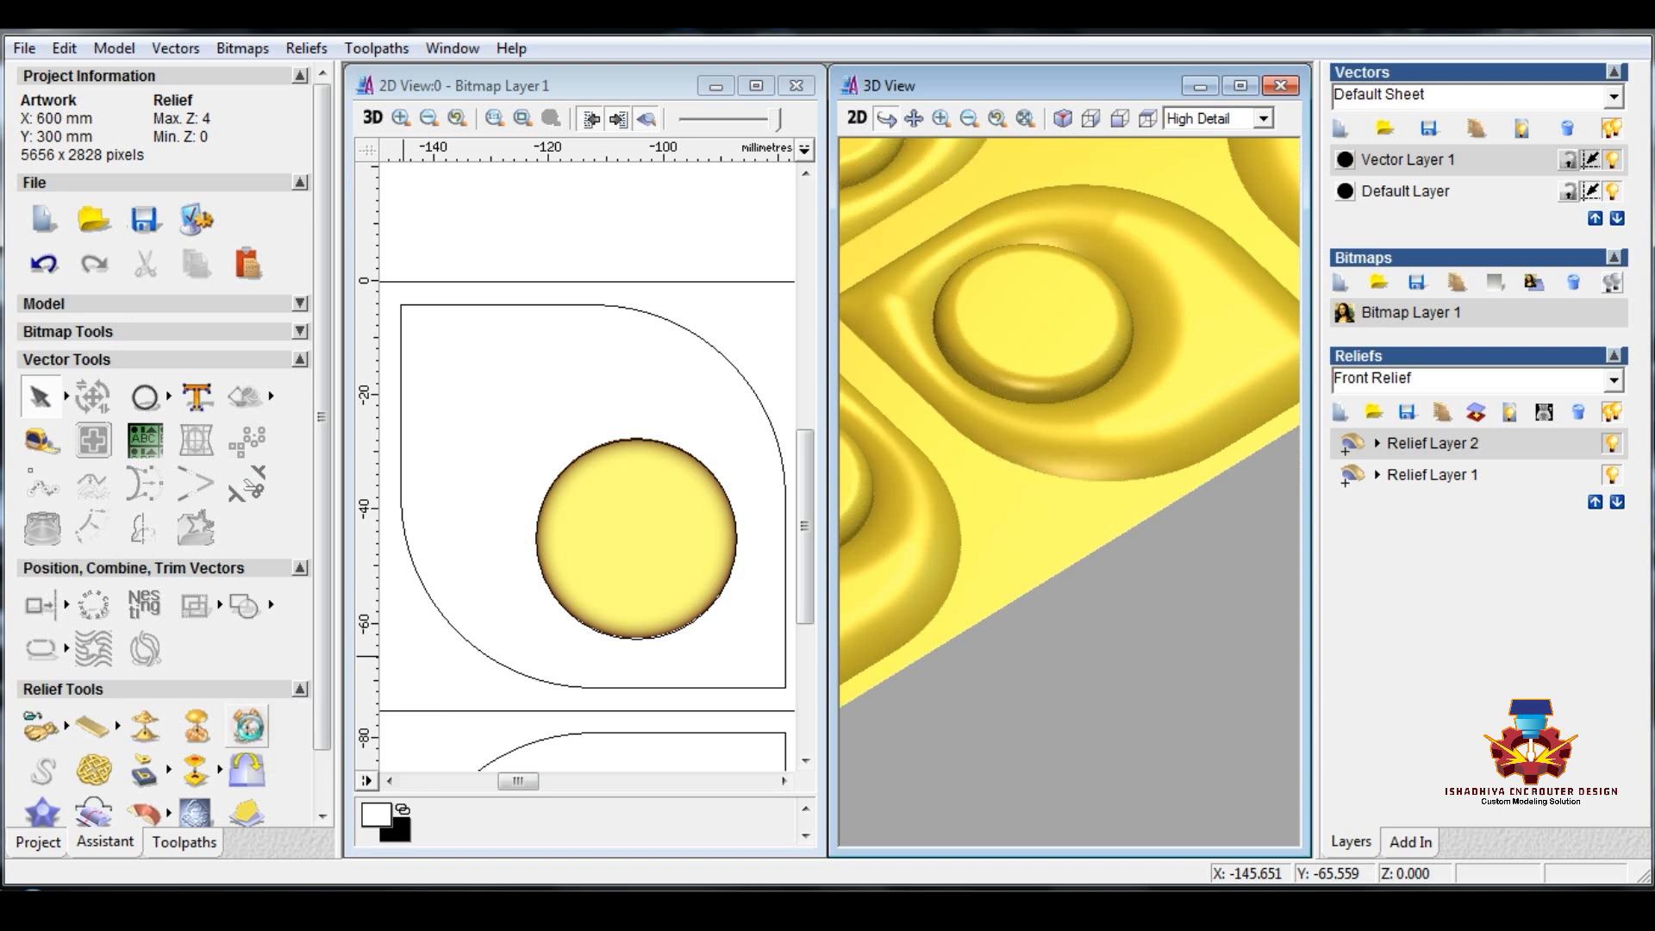
left_click_drag(687, 528, 578, 524)
type("1.")
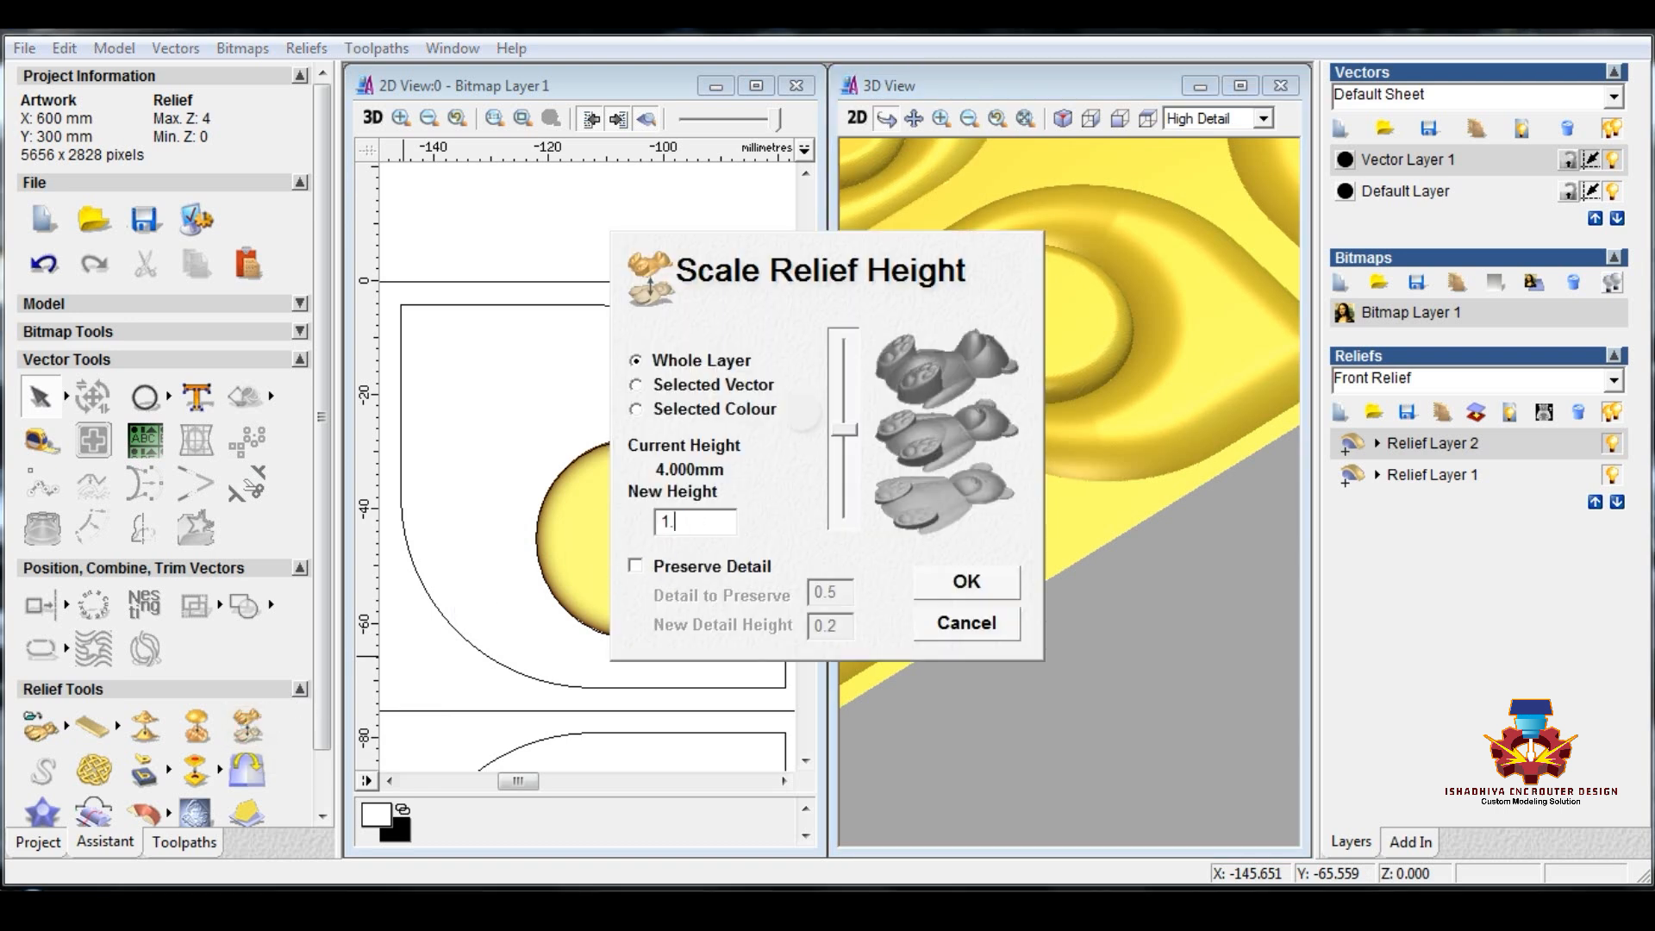
key("Return")
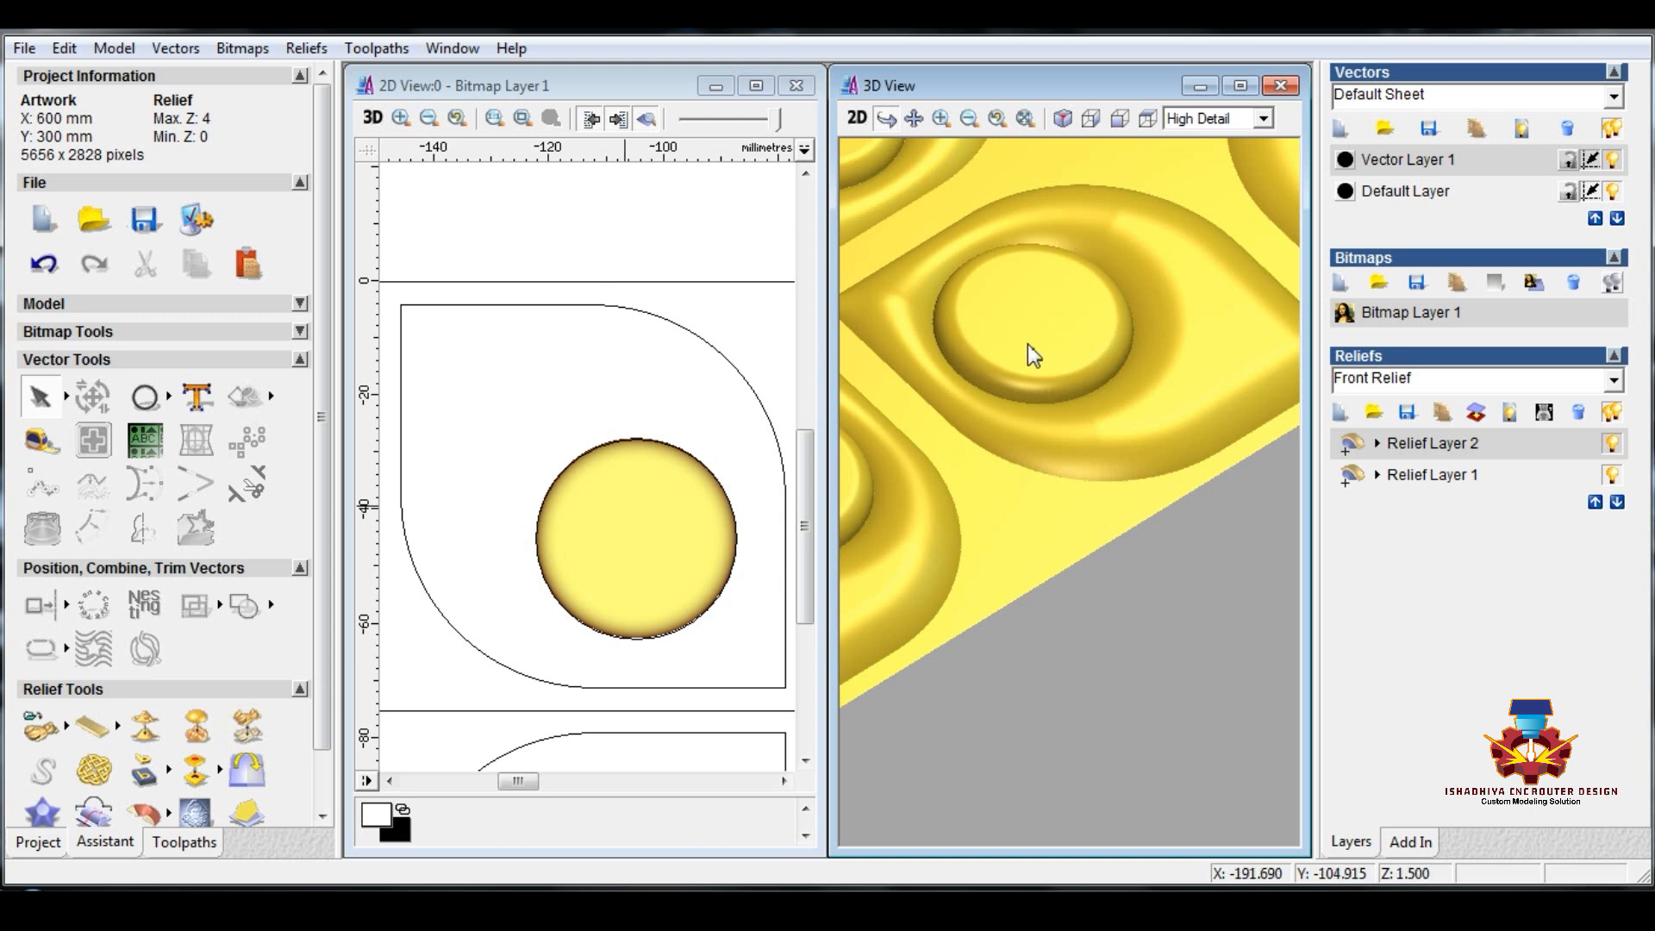
scroll(545, 414, "down", 3)
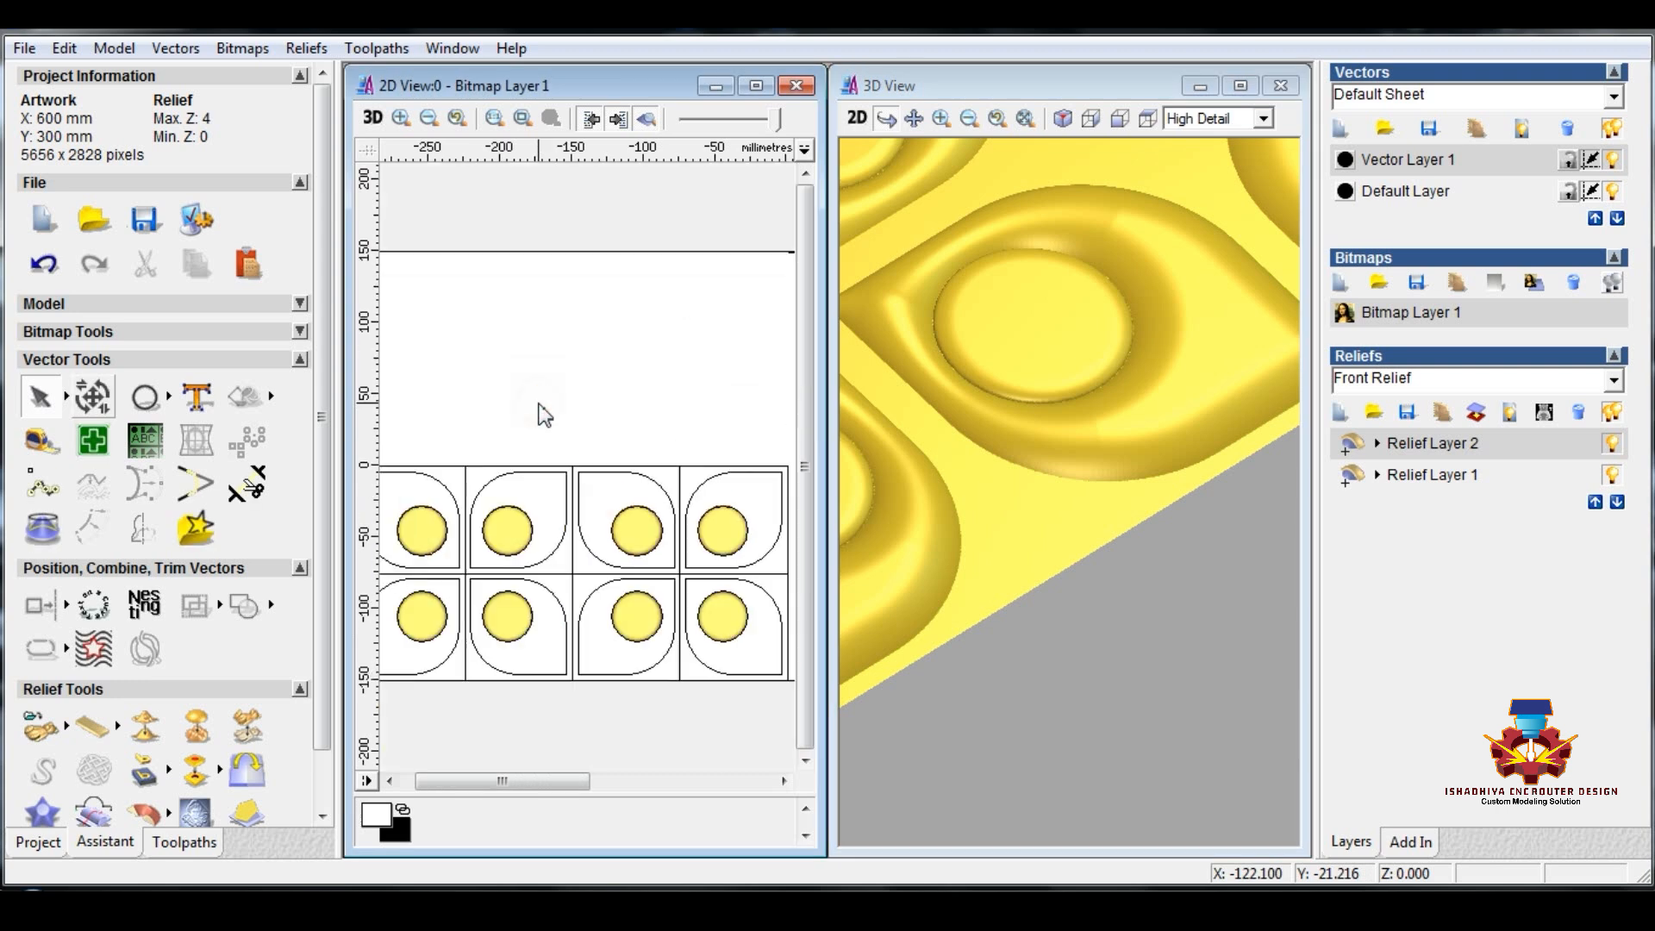
- Hide Vector Layer 1 and mirror-merge the circle relief bottom over top and left over right
left_click(1612, 161)
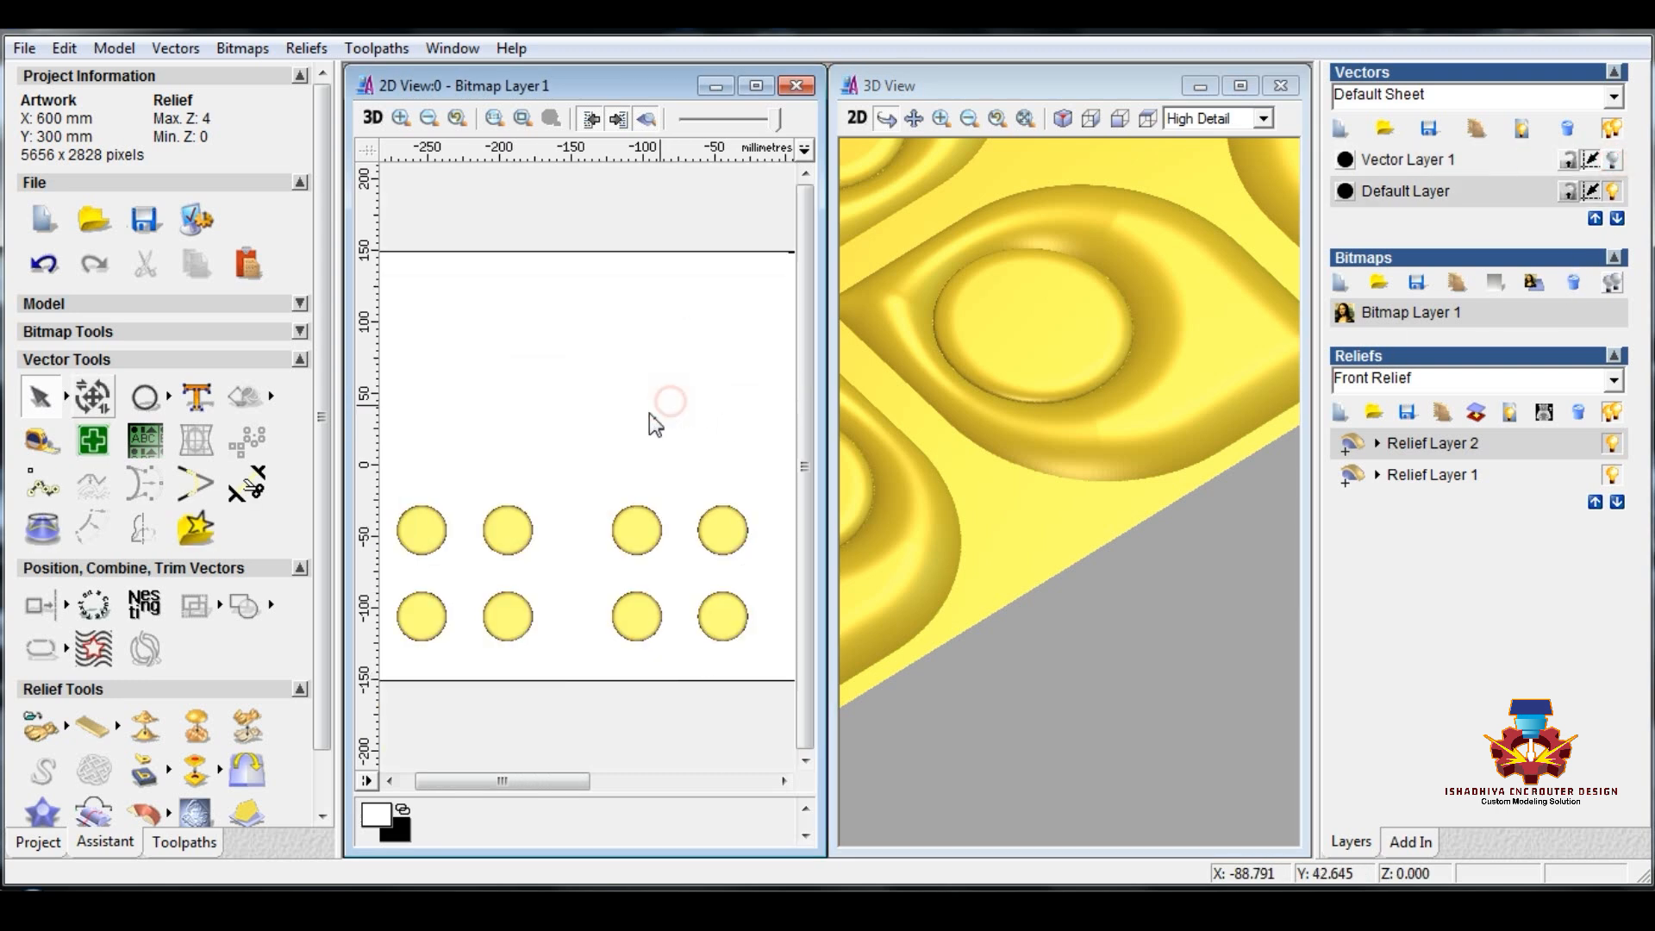
scroll(649, 412, "down", 2)
left_click(250, 771)
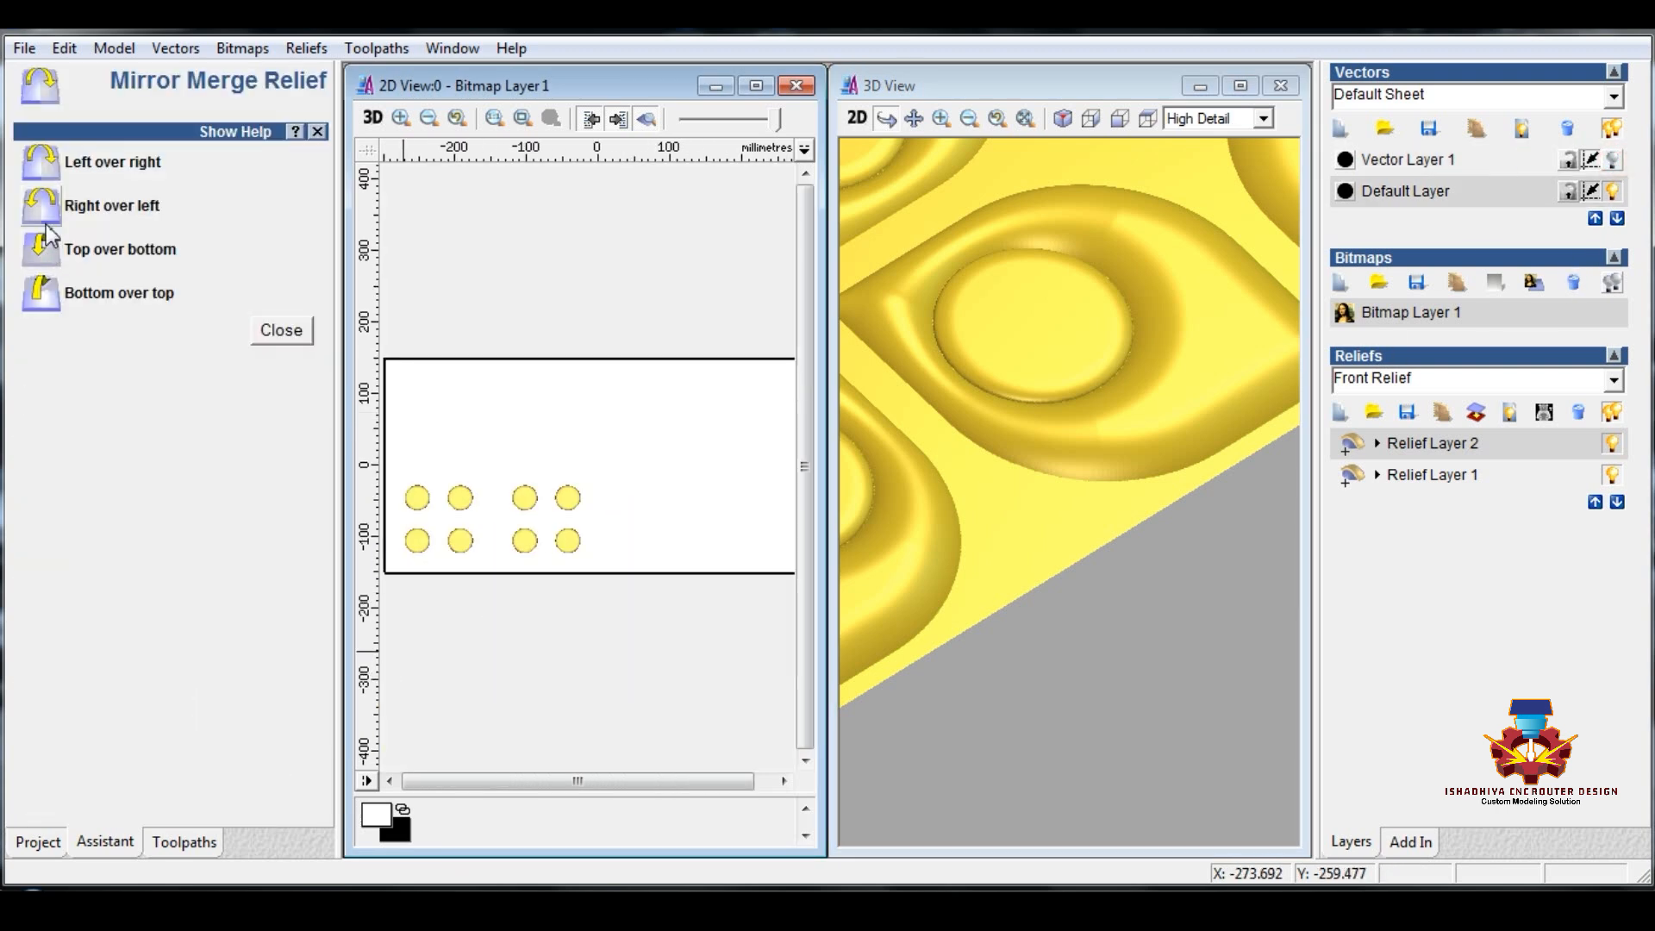
left_click(1049, 376)
scroll(1048, 376, "down", 5)
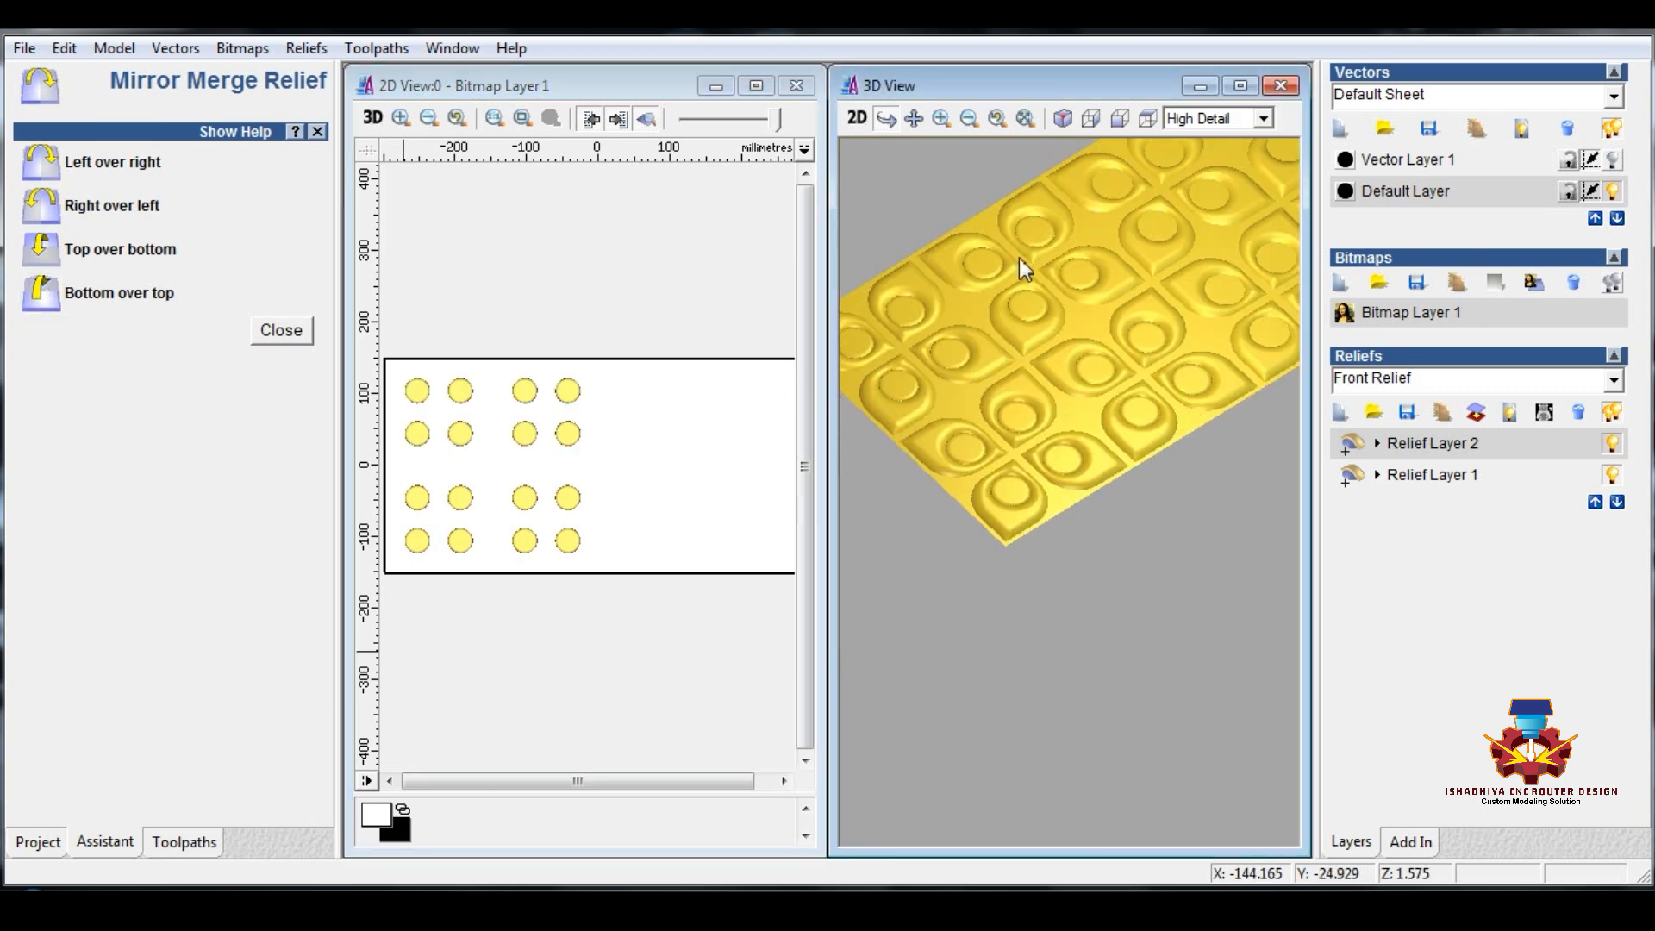
left_click_drag(1020, 256, 1116, 469)
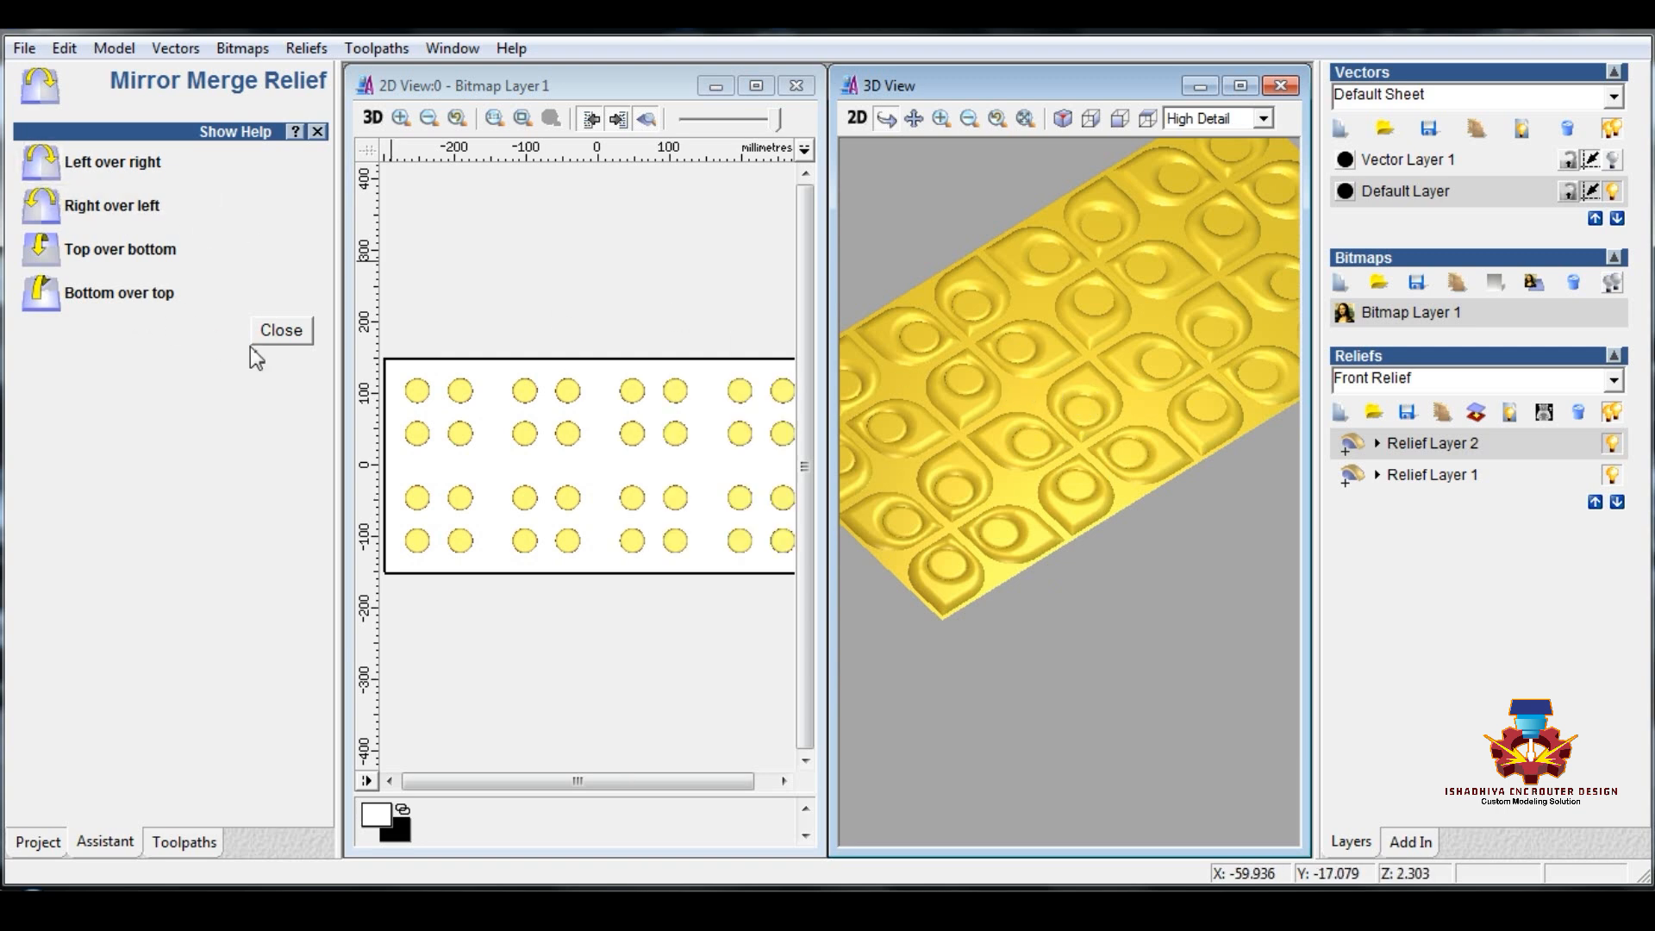
left_click(273, 330)
left_click(490, 274)
scroll(489, 276, "down", 1)
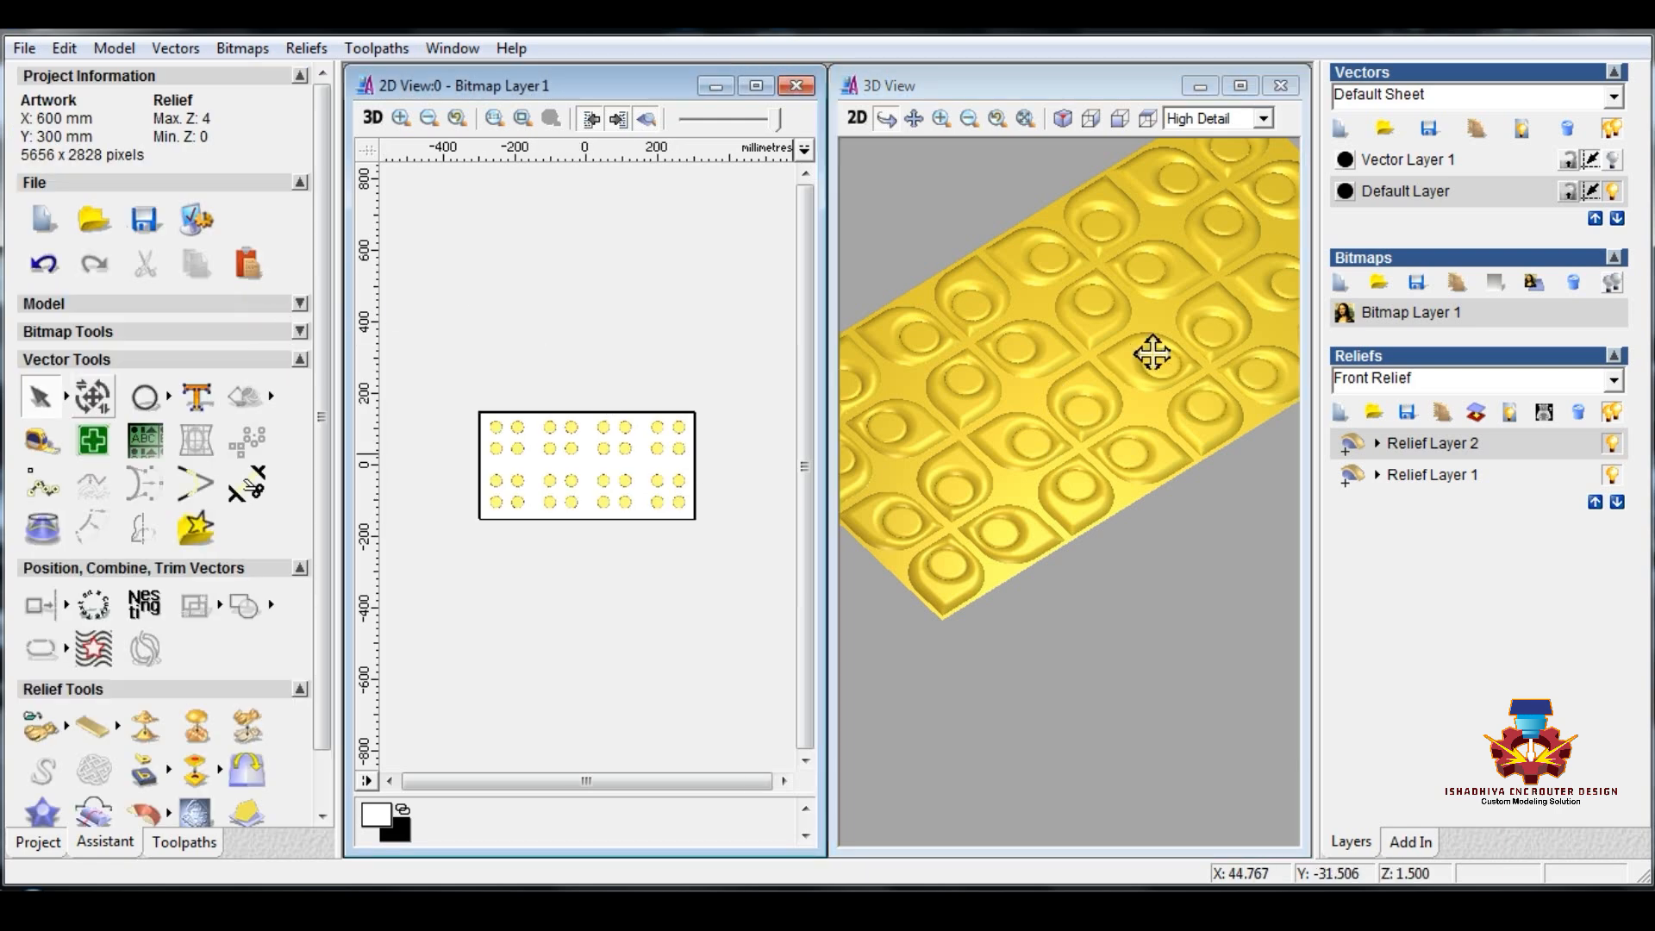
- Merge the two visible relief layers into a new relief layer and make it the active one
left_click_drag(1153, 352, 1056, 445)
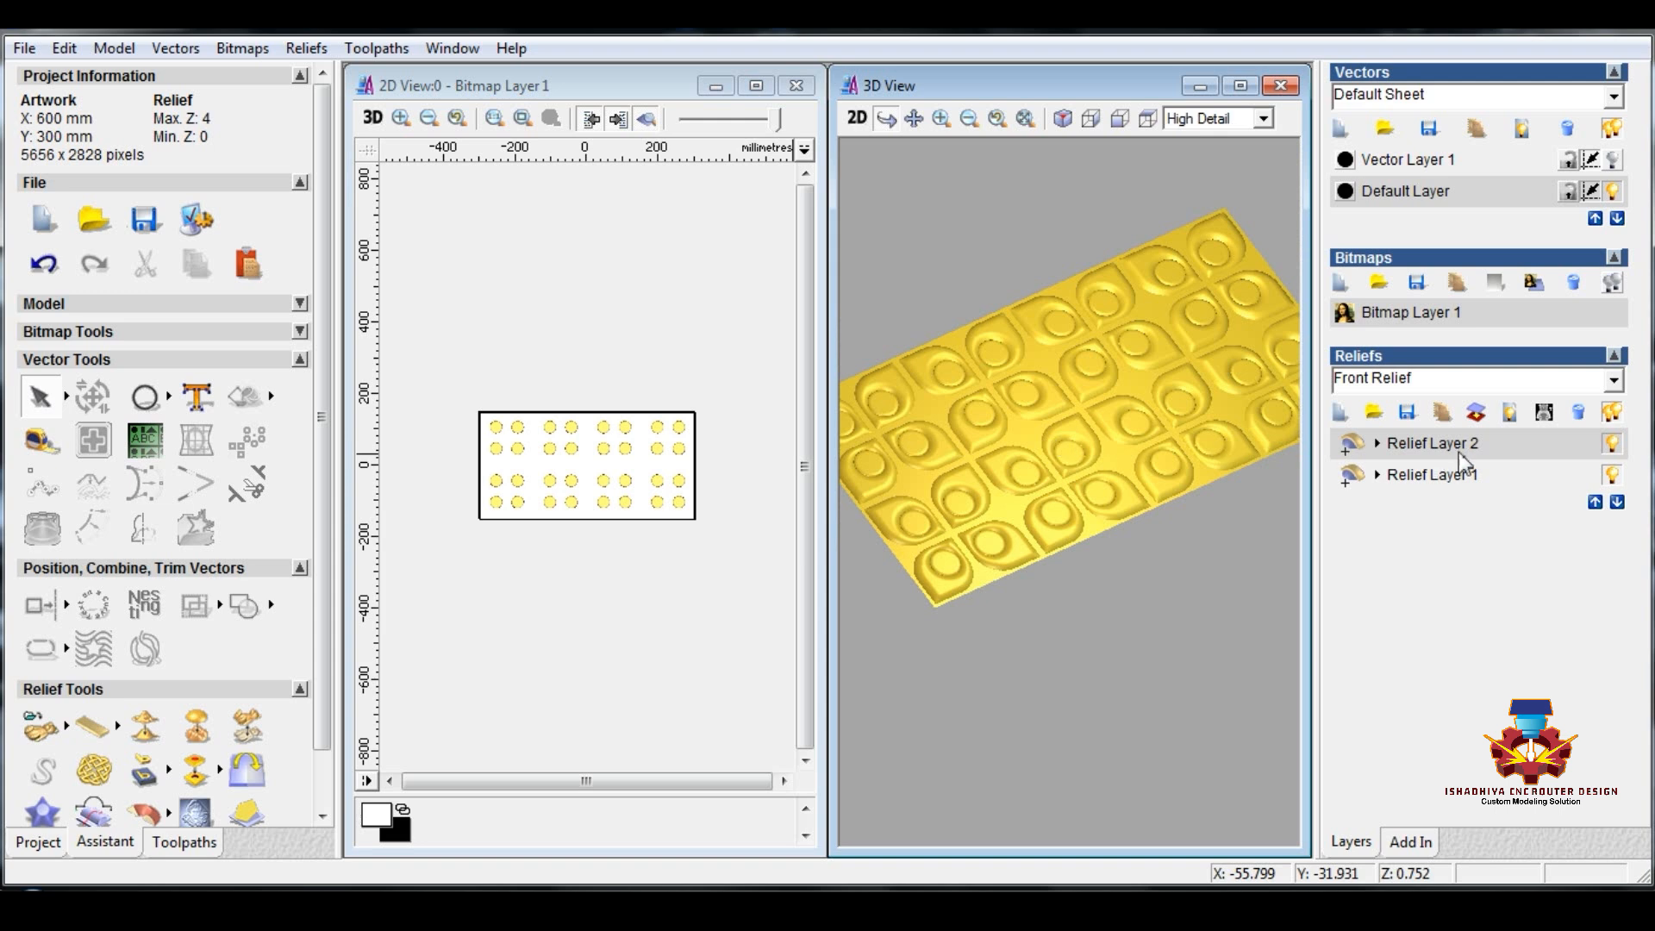
left_click(1512, 412)
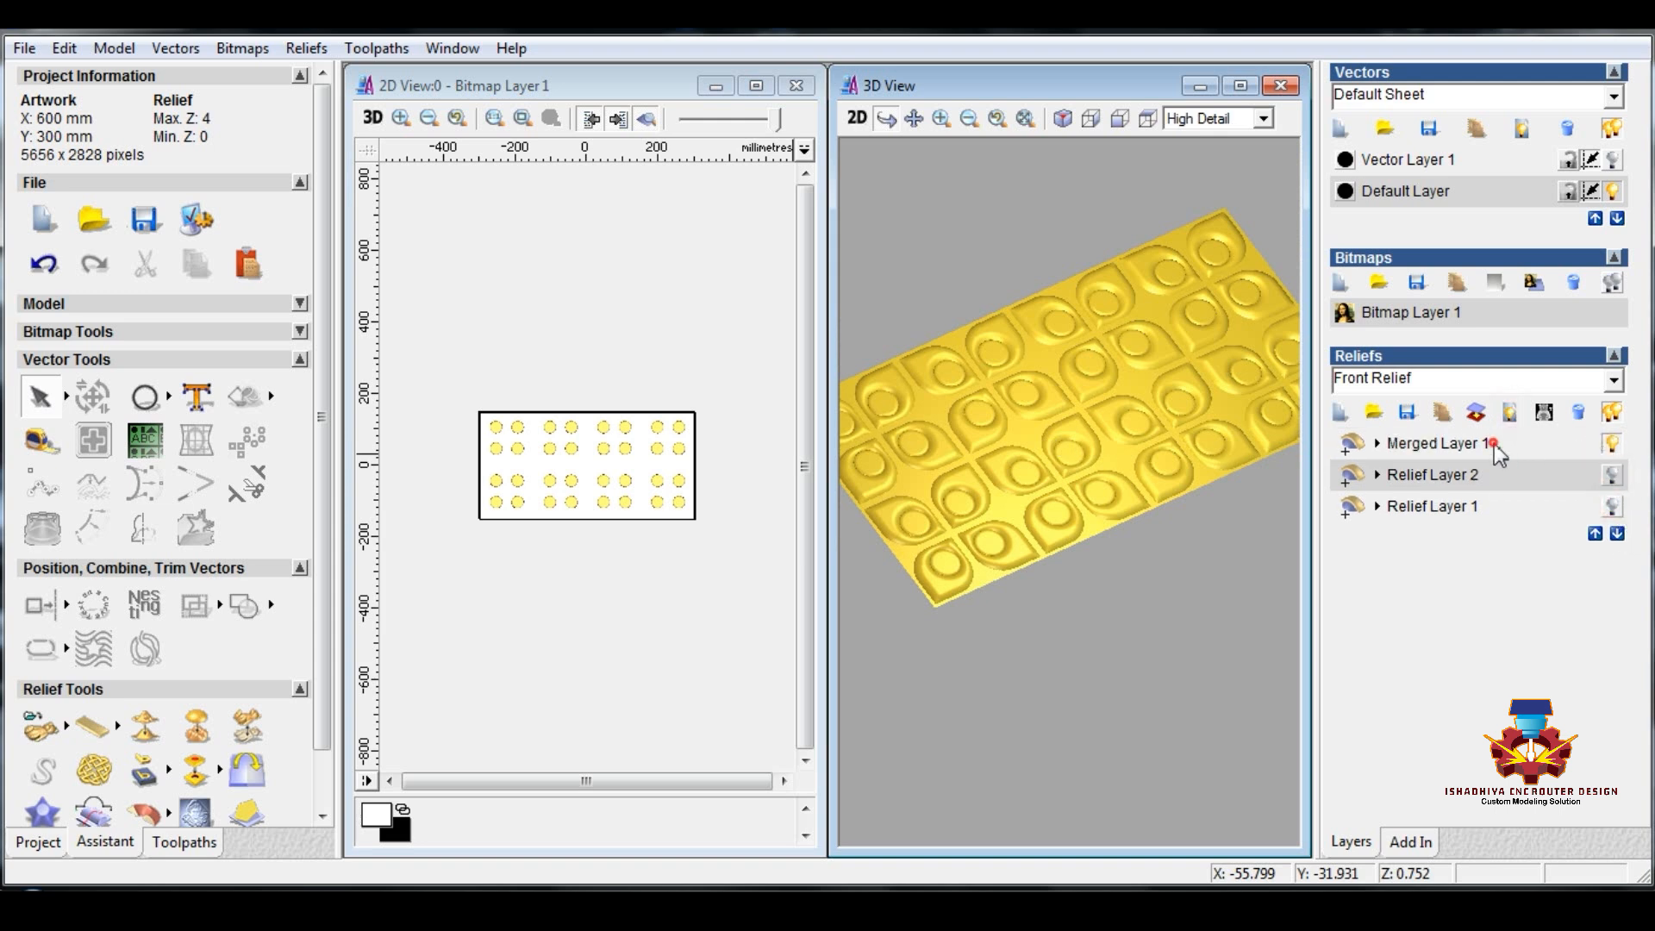
left_click(1493, 443)
left_click(562, 572)
scroll(571, 482, "up", 1)
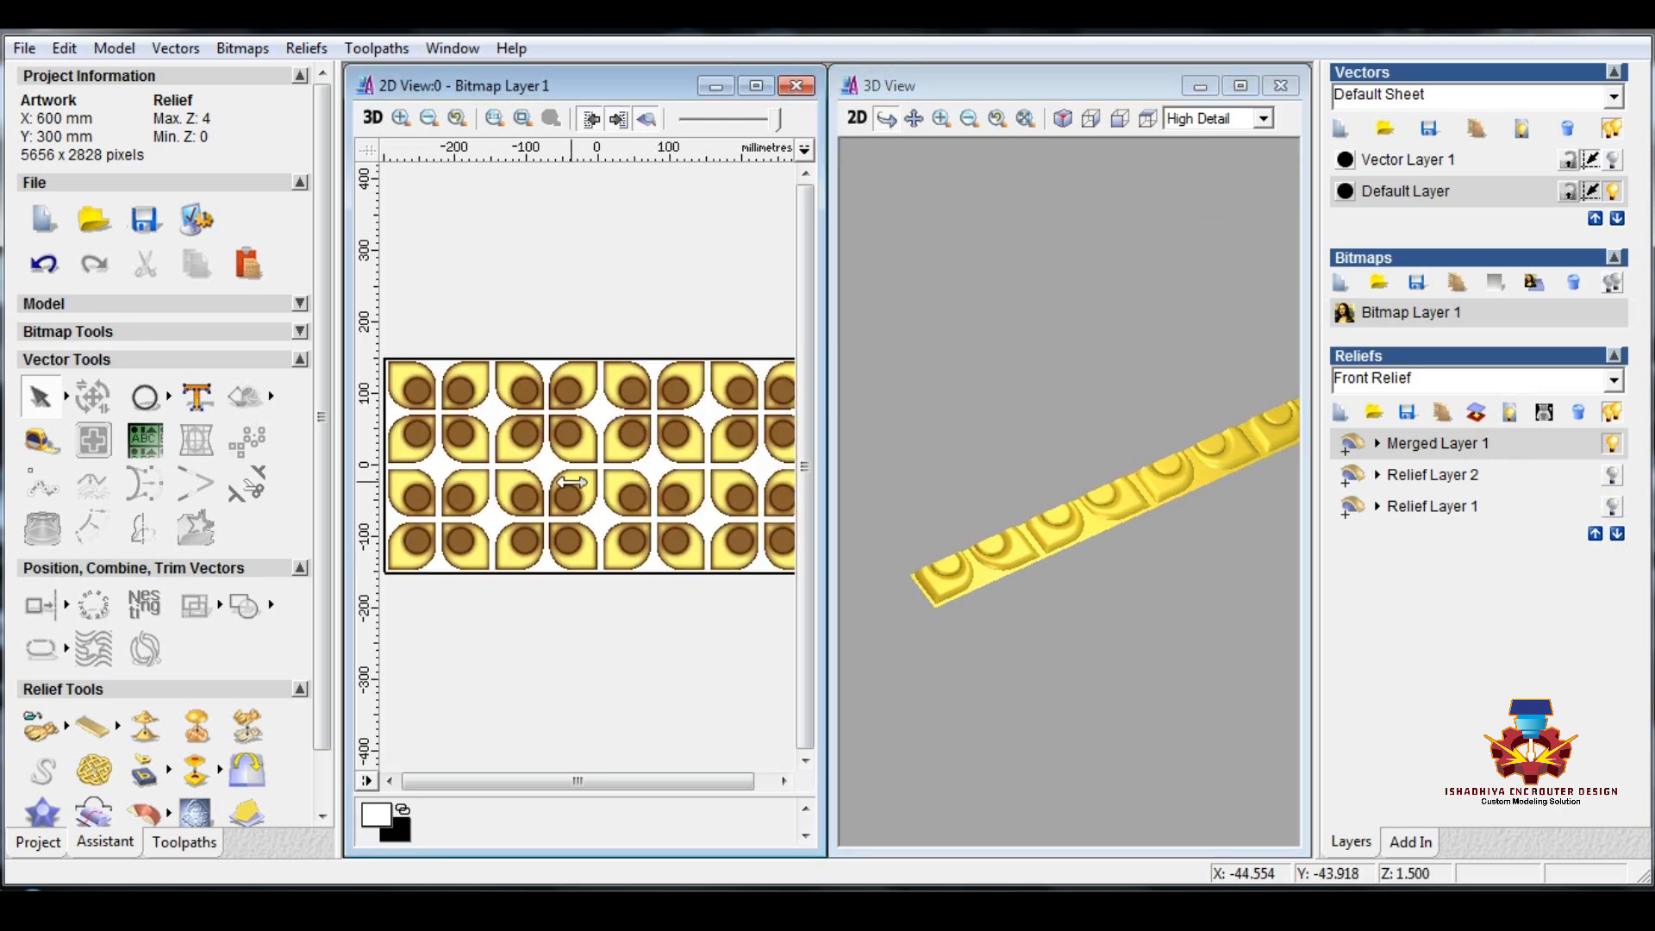
- Smooth the whole merged relief layer with 20 smoothing passes
scroll(572, 482, "down", 1)
left_click(145, 727)
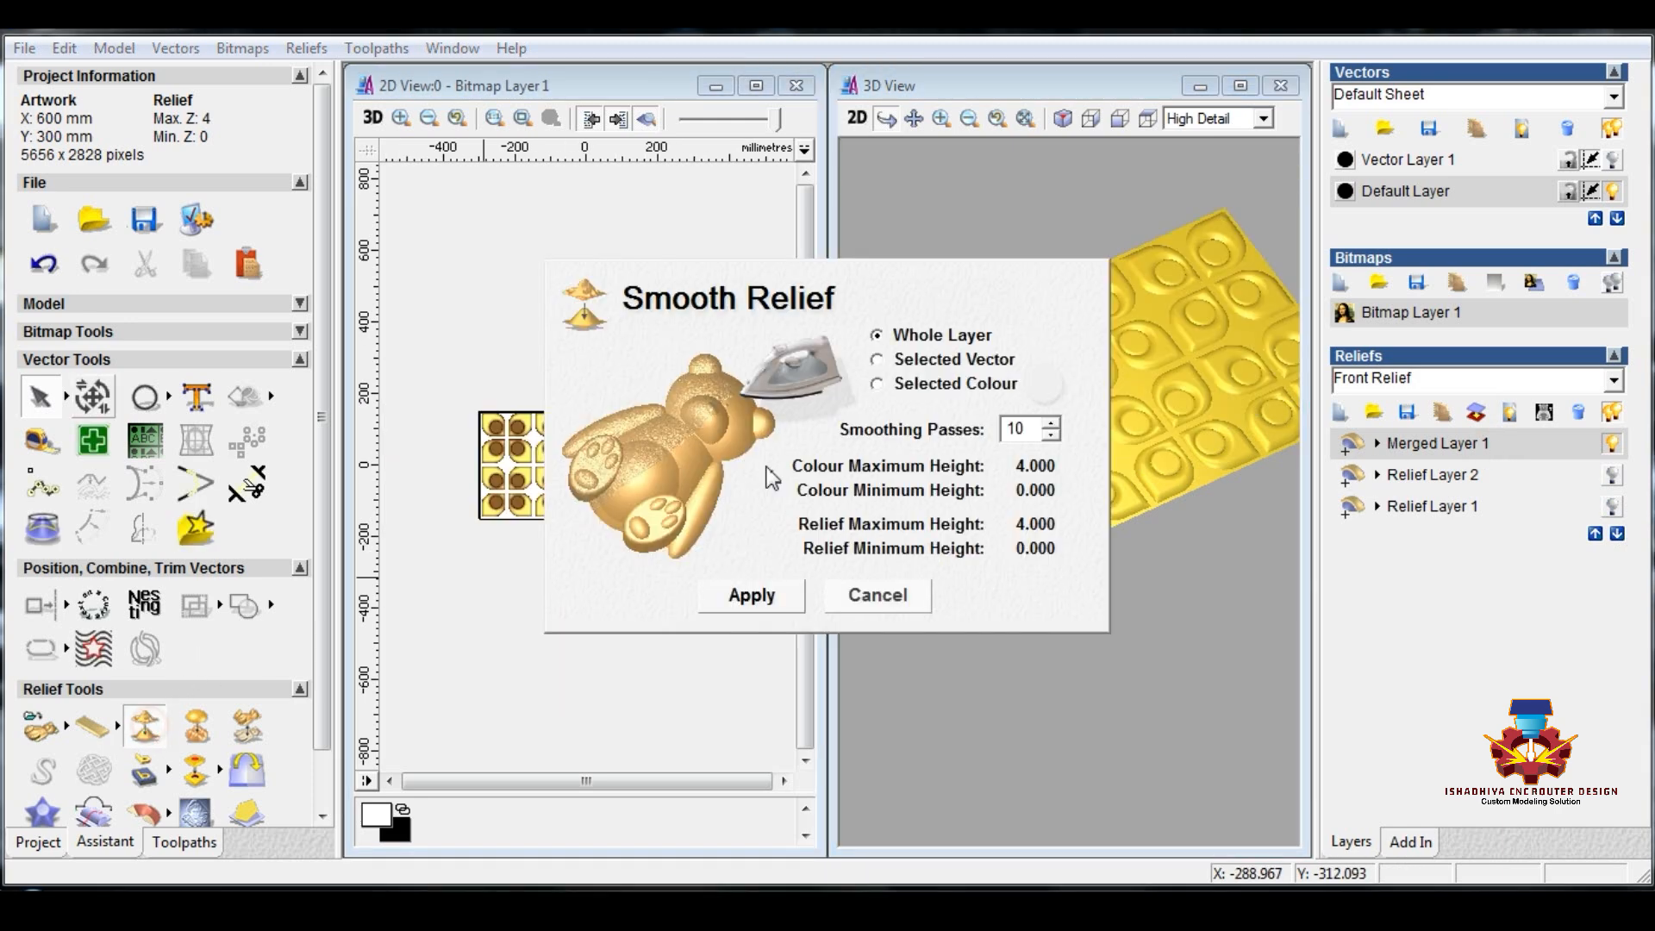
double_click(1034, 428)
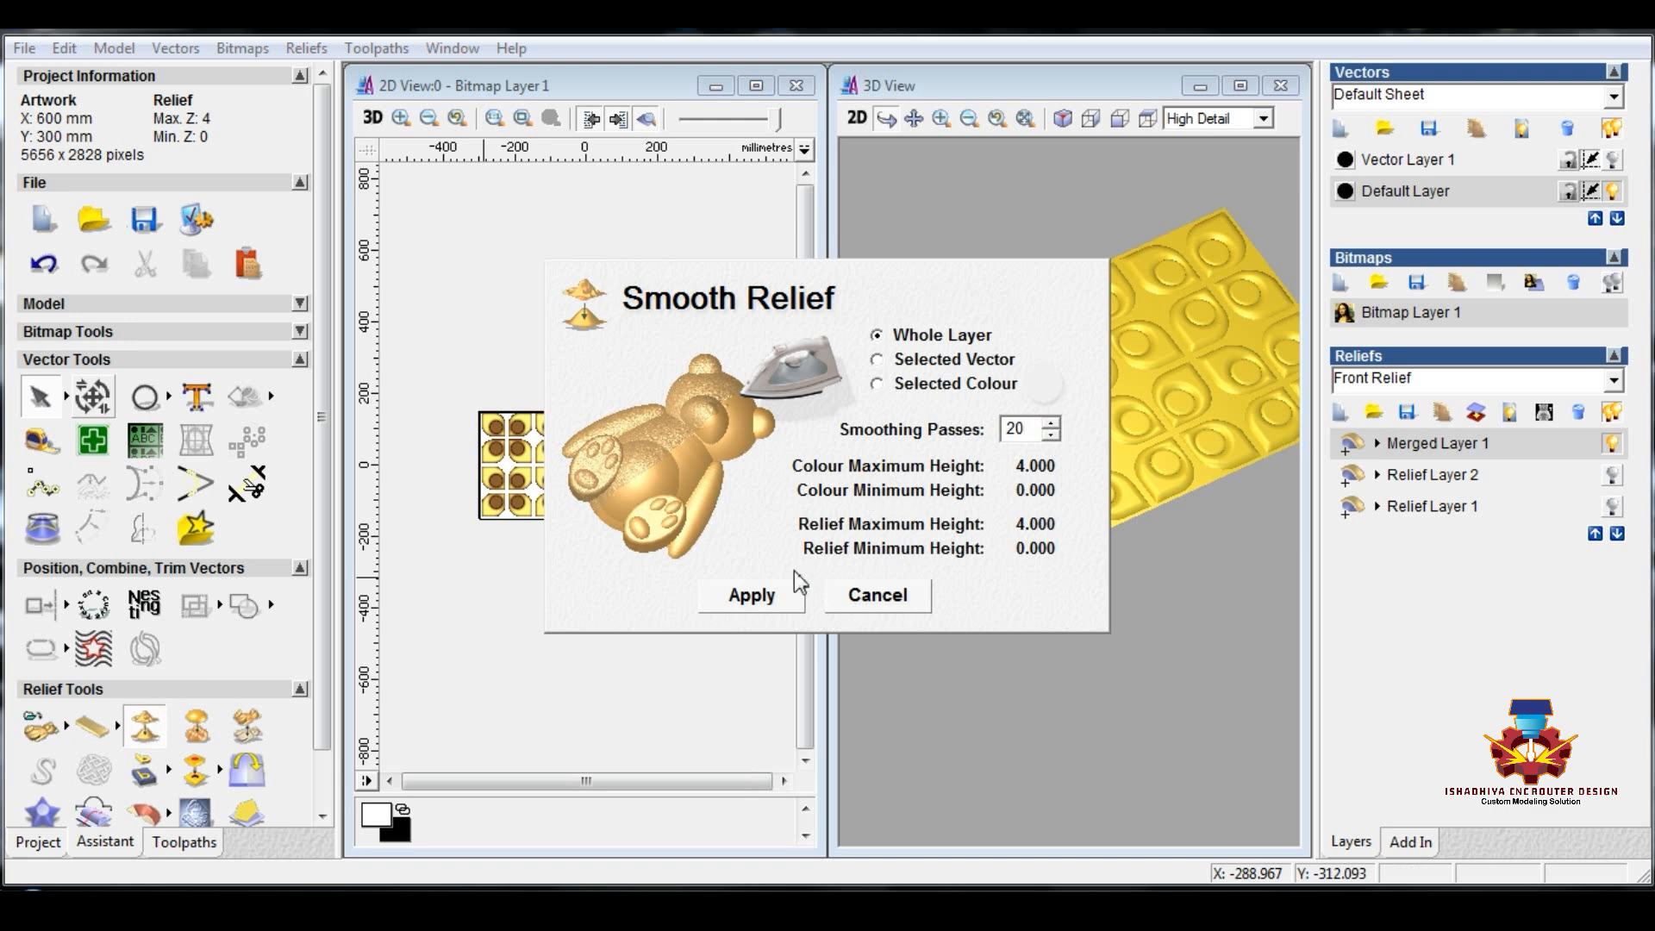
left_click(788, 601)
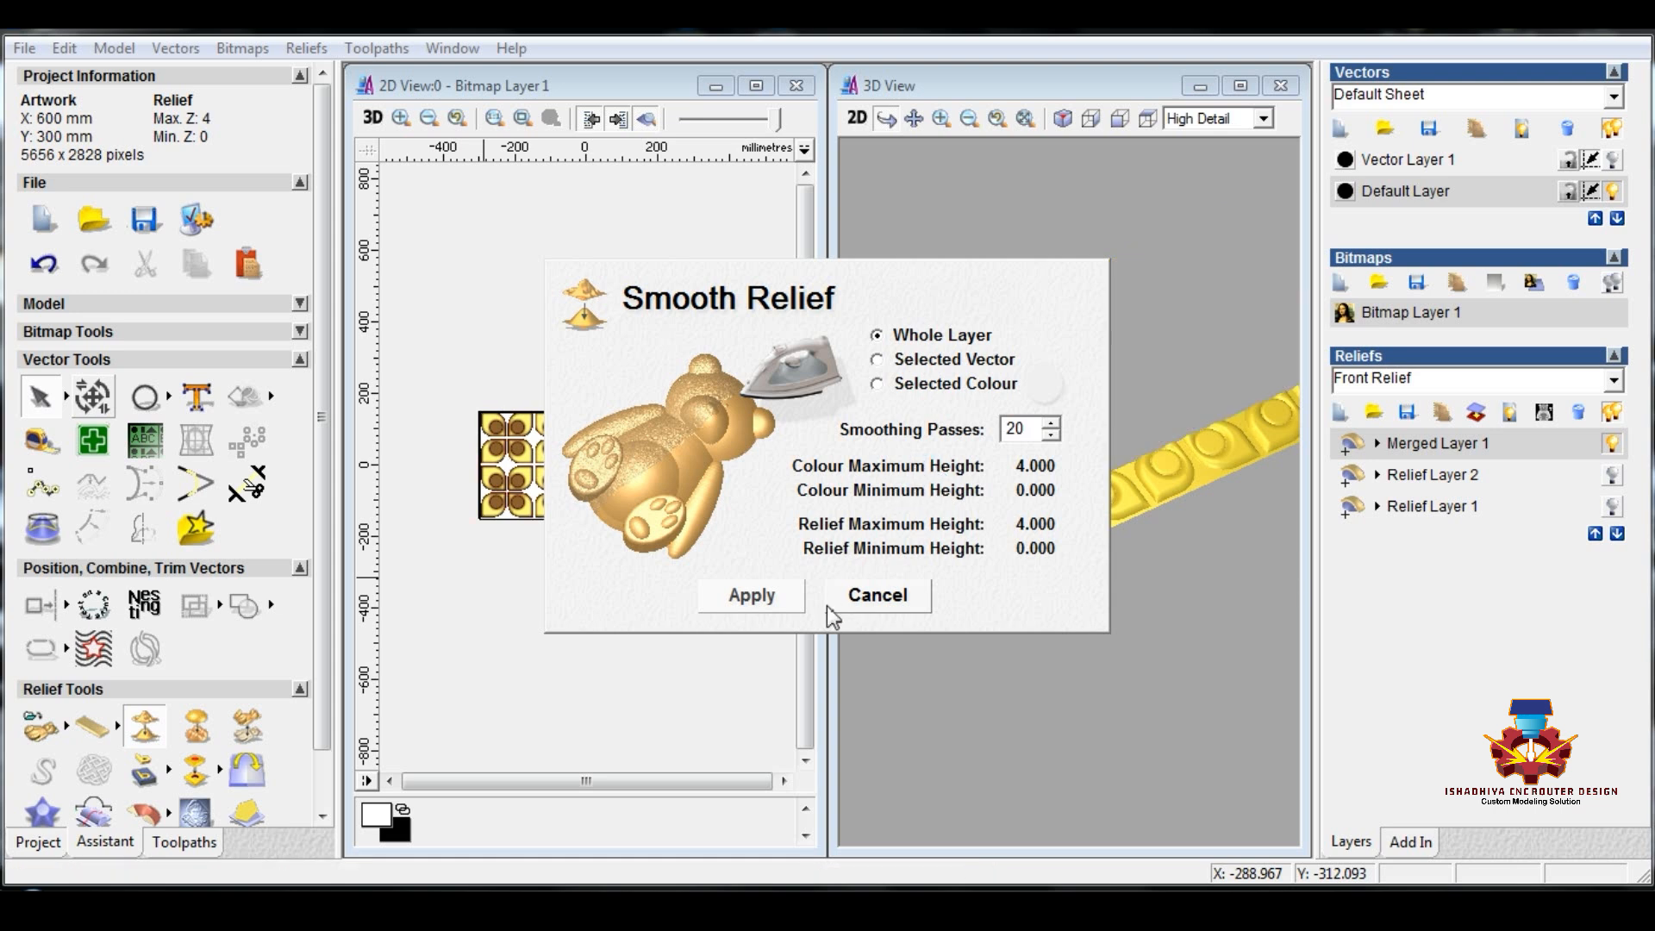
left_click(878, 601)
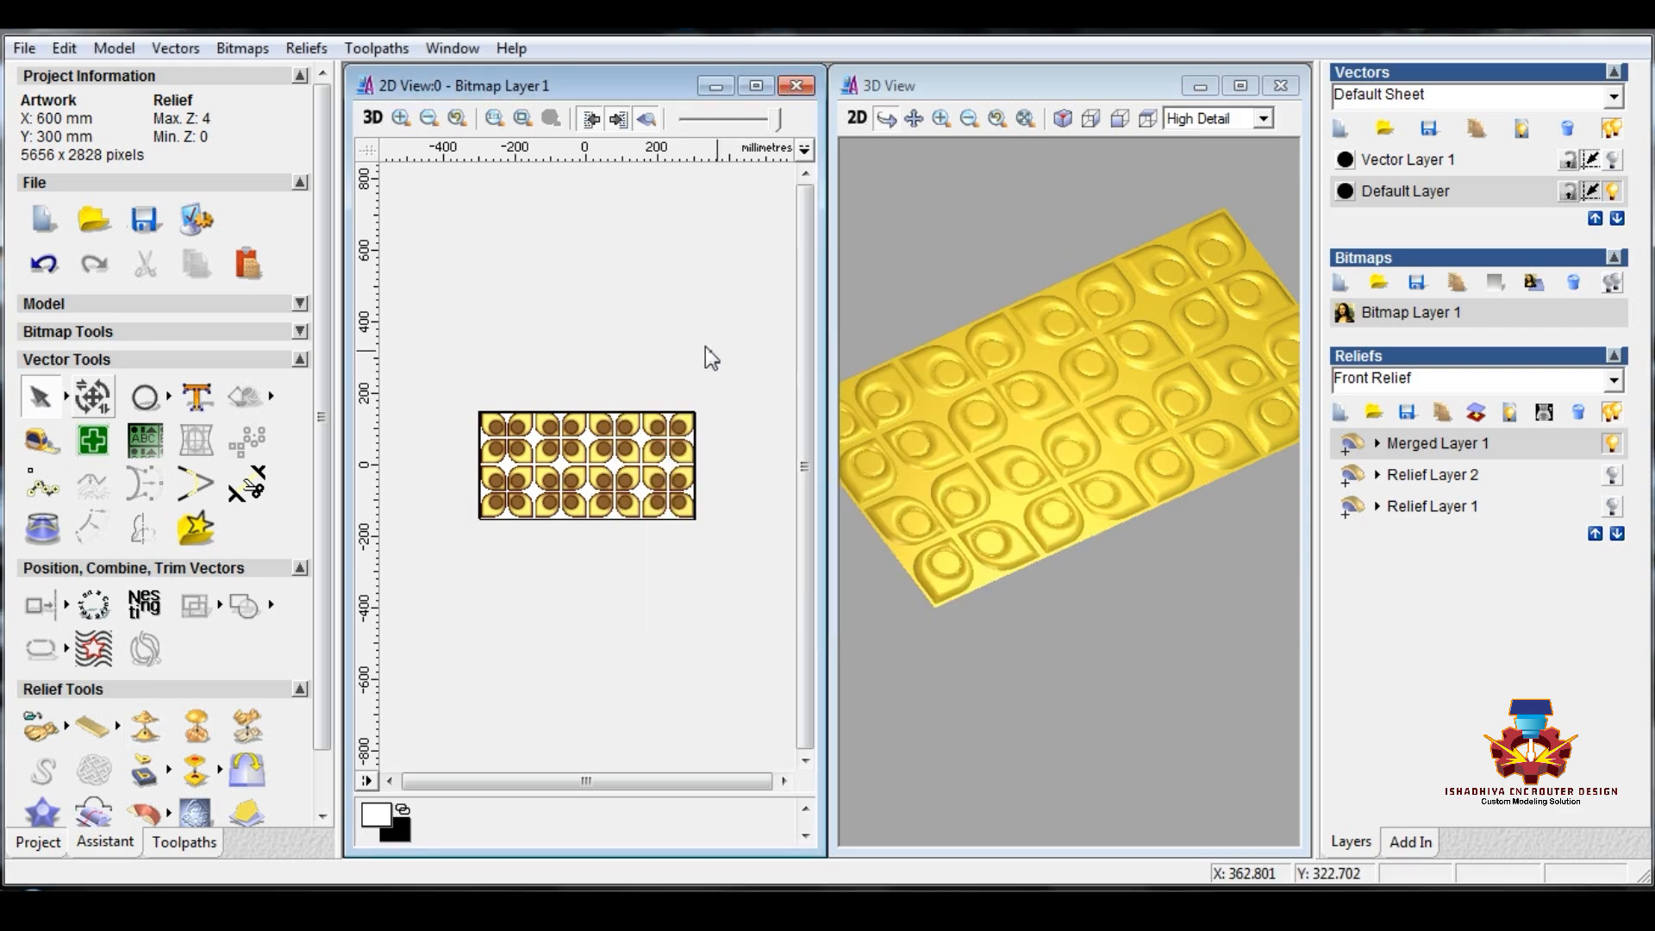
- Examine the smoothed relief in the 2D view and in a maximized 3D view from different angles
scroll(575, 475, "up", 5)
scroll(575, 470, "down", 5)
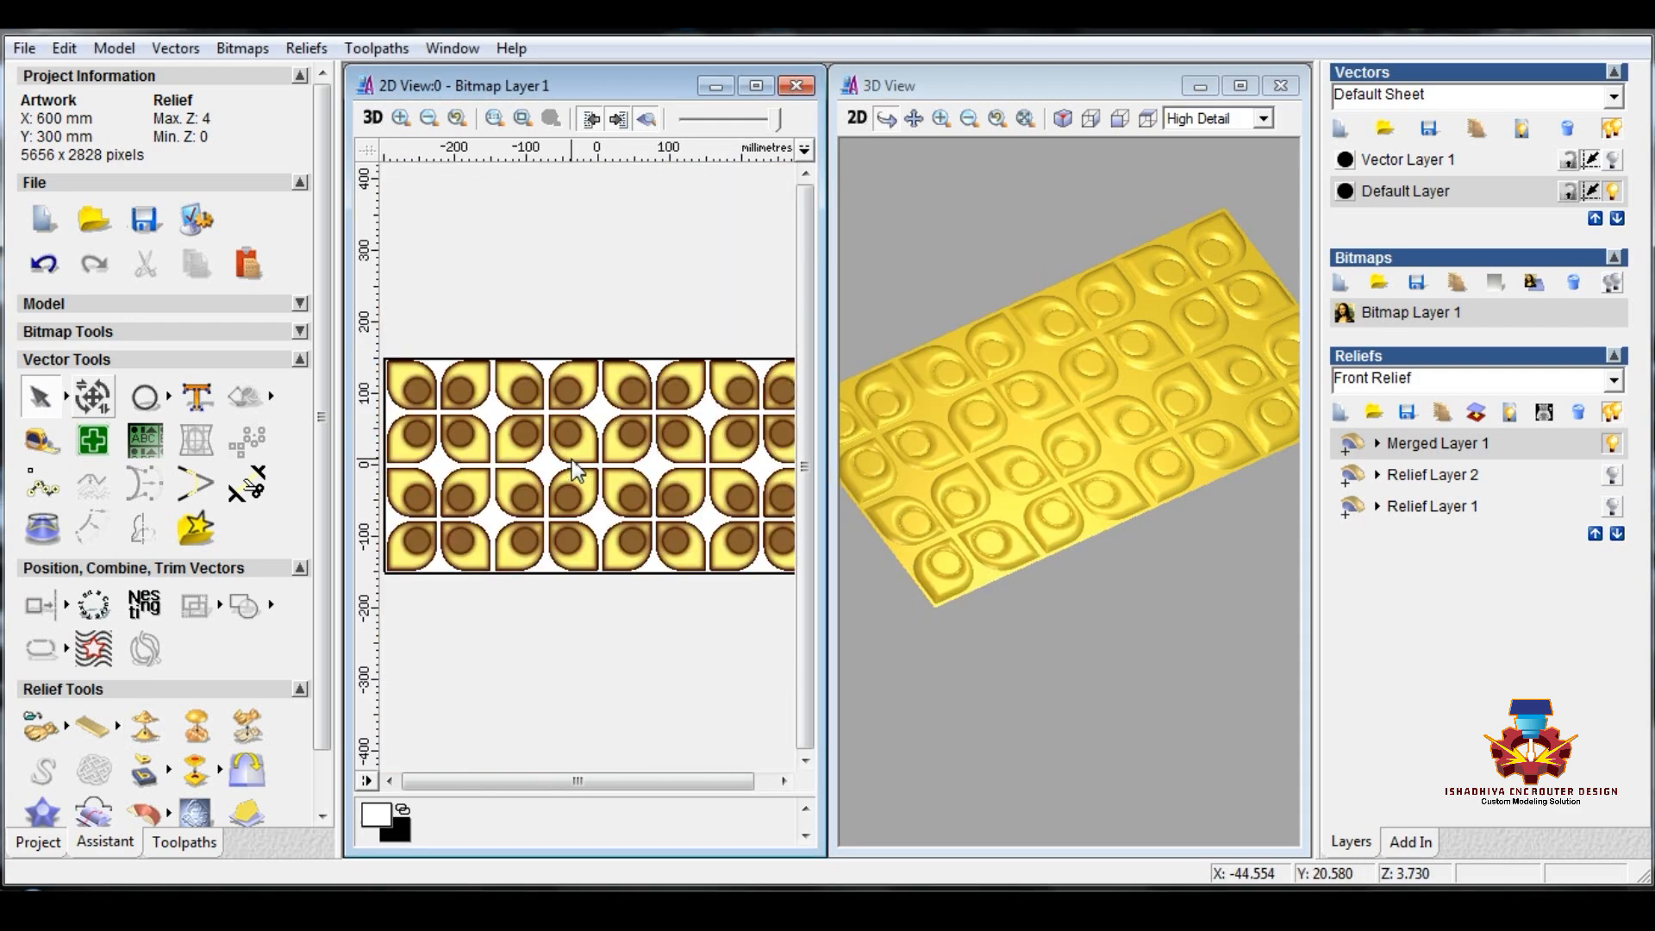
scroll(576, 470, "down", 2)
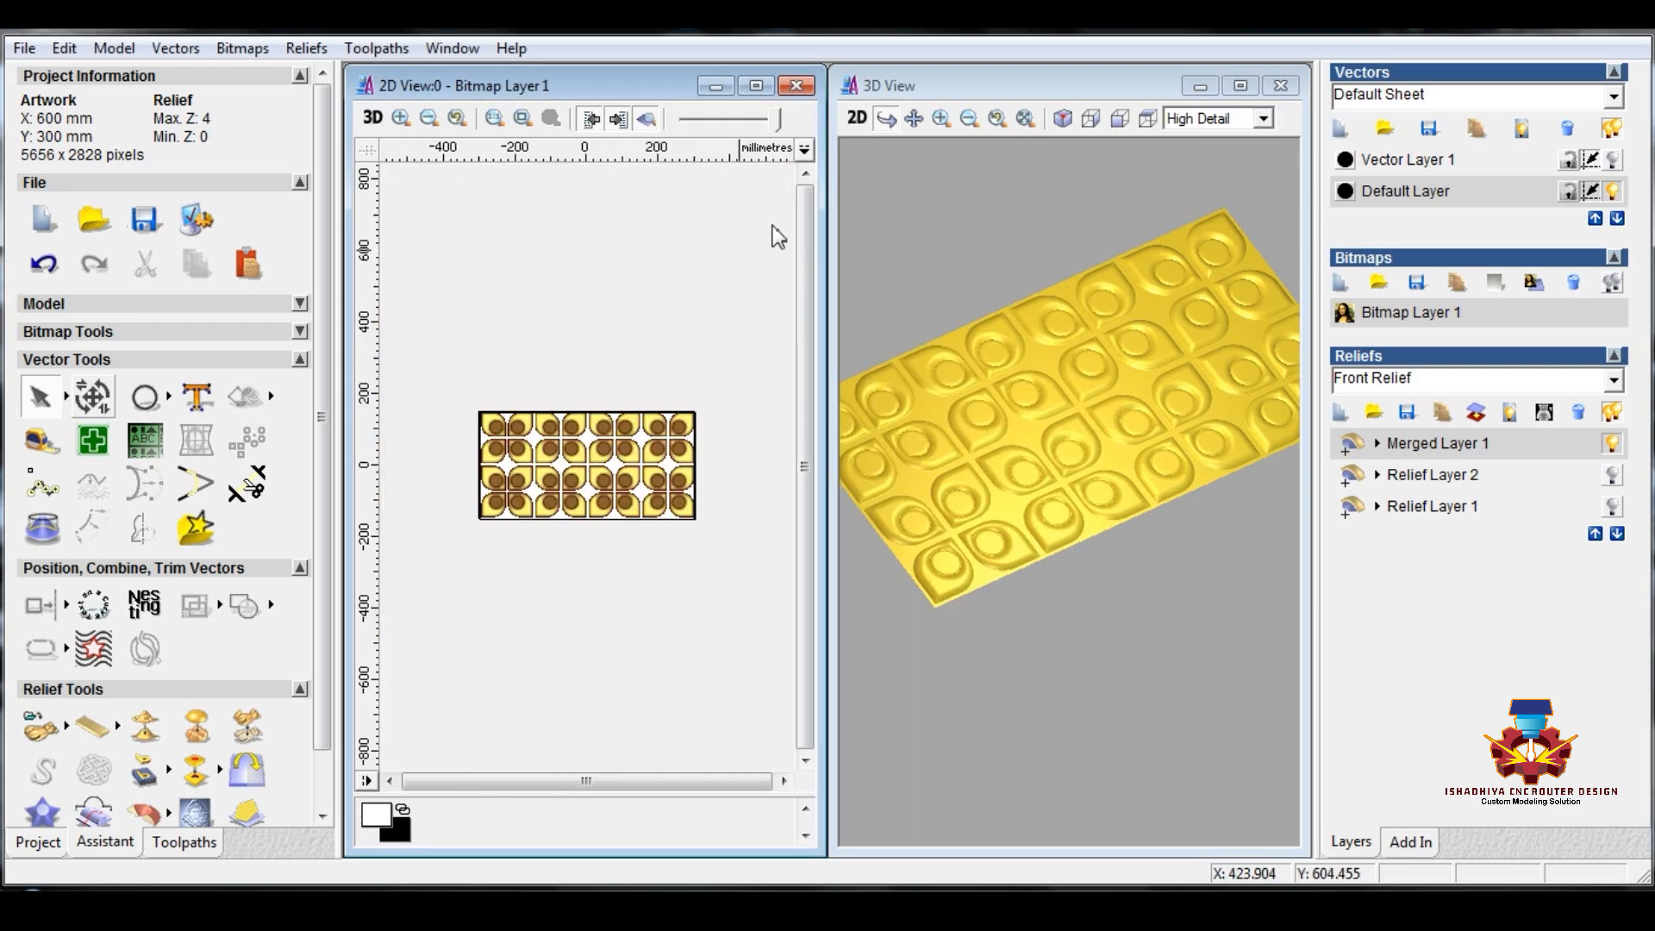
left_click(1240, 86)
left_click_drag(875, 392, 860, 455)
right_click_drag(863, 483, 879, 567)
left_click_drag(878, 567, 829, 484)
scroll(828, 483, "down", 2)
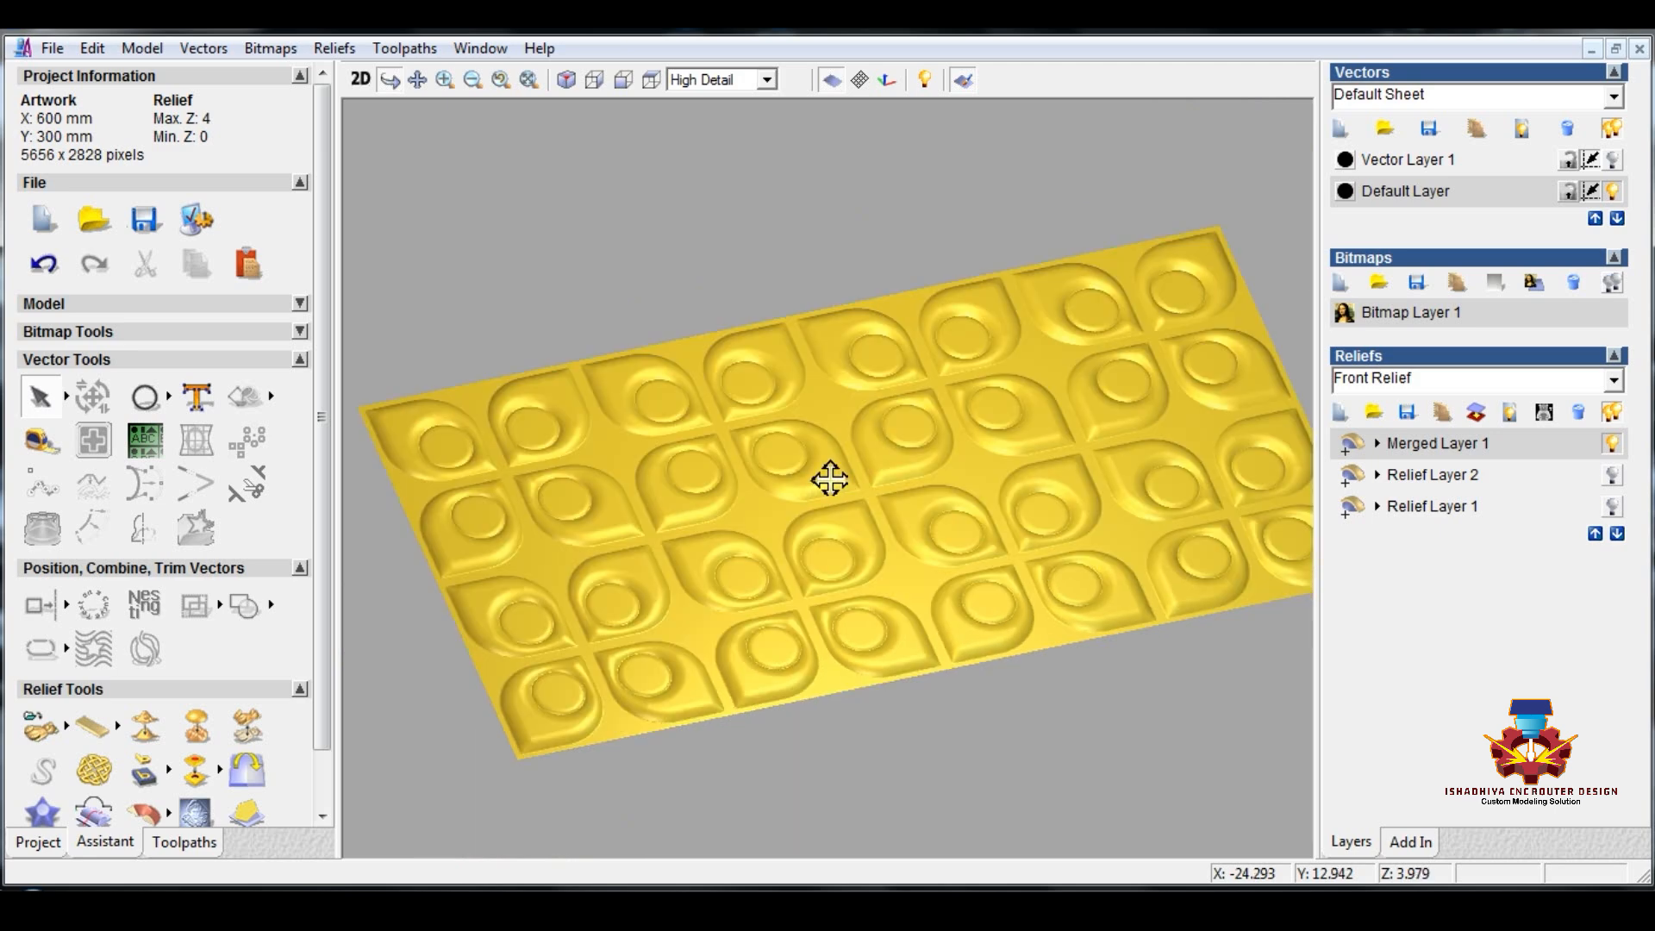
- Hide the zero plane to view the leaf shapes on their own, and show the plane again
left_click(831, 82)
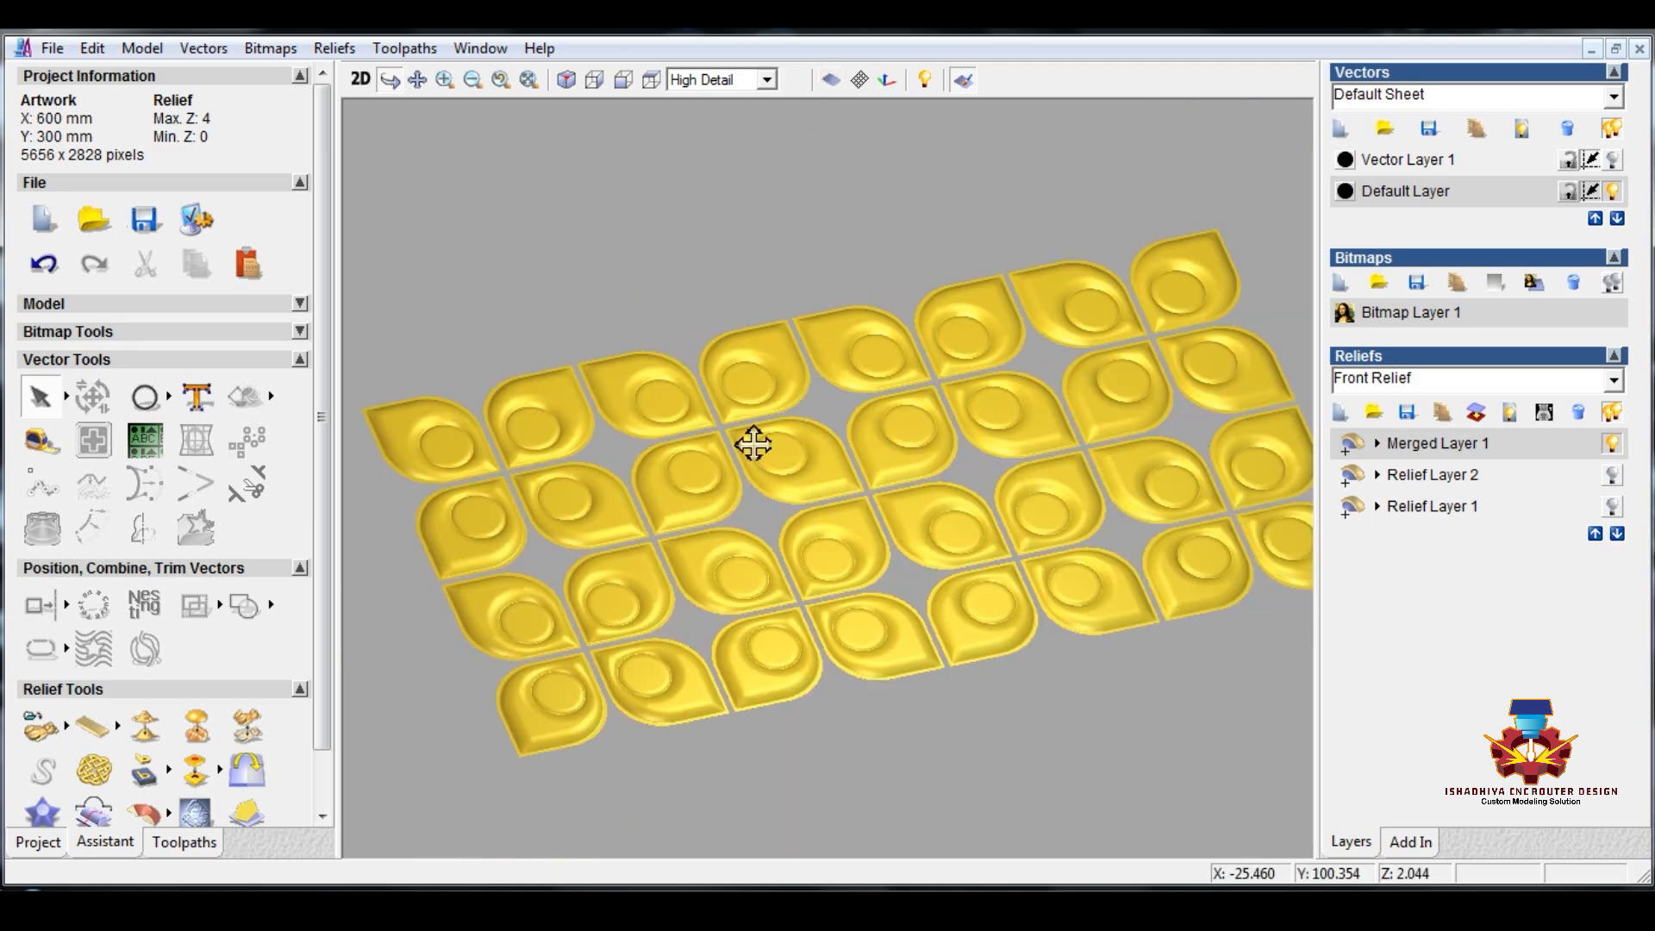
left_click_drag(865, 521, 880, 443)
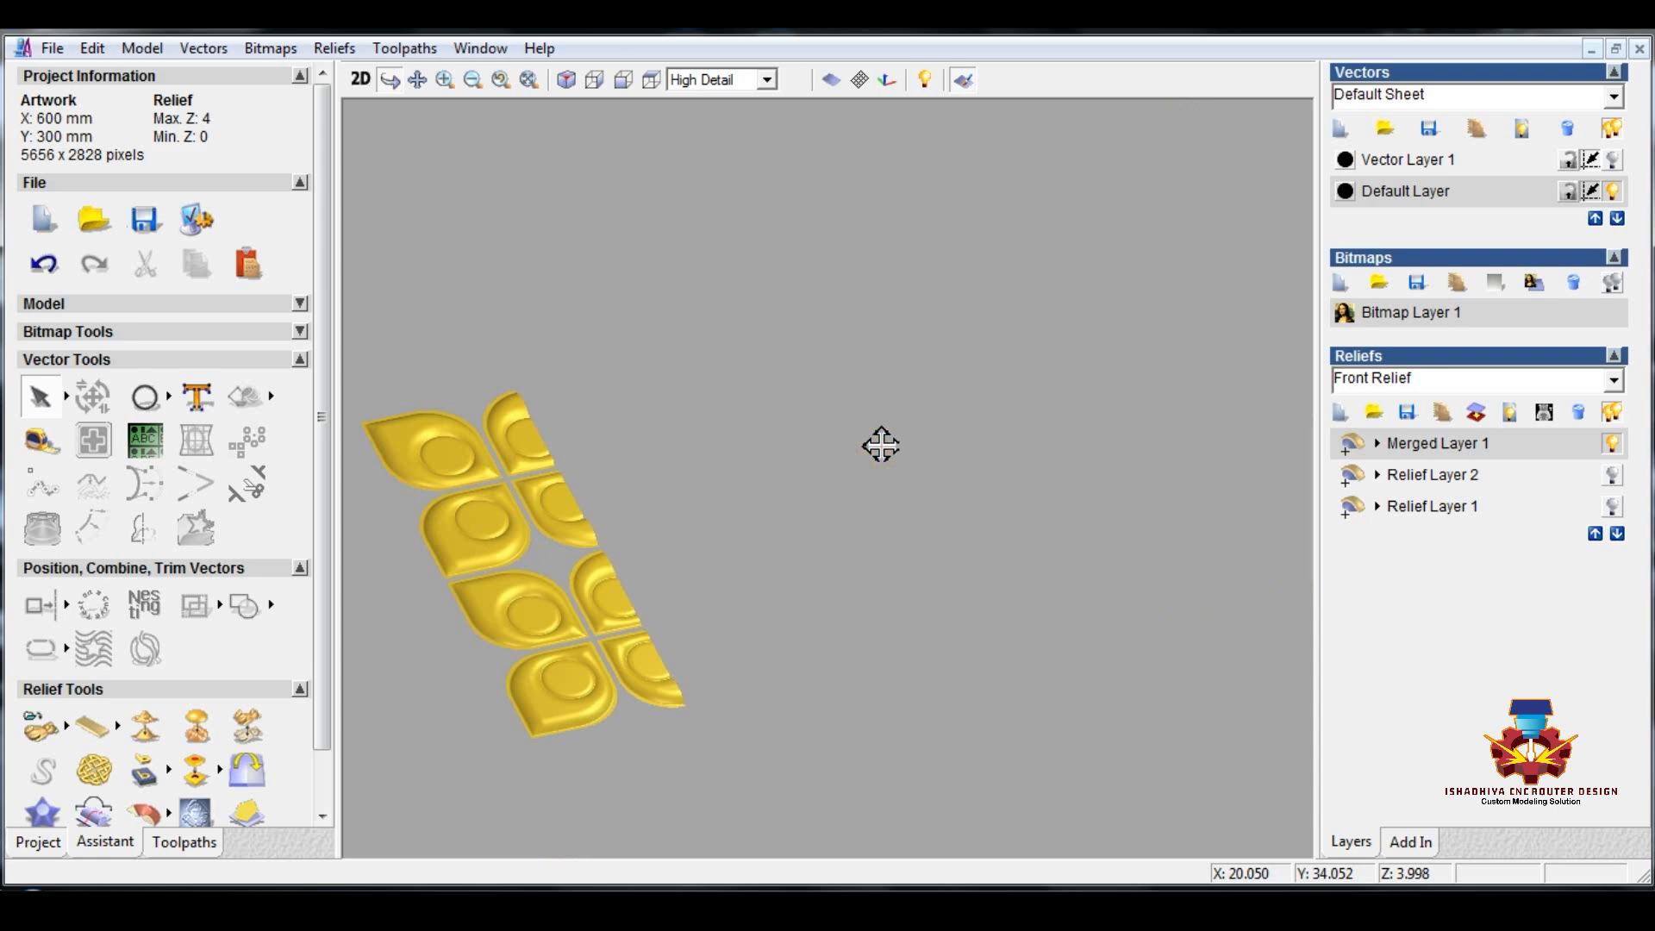
left_click(831, 81)
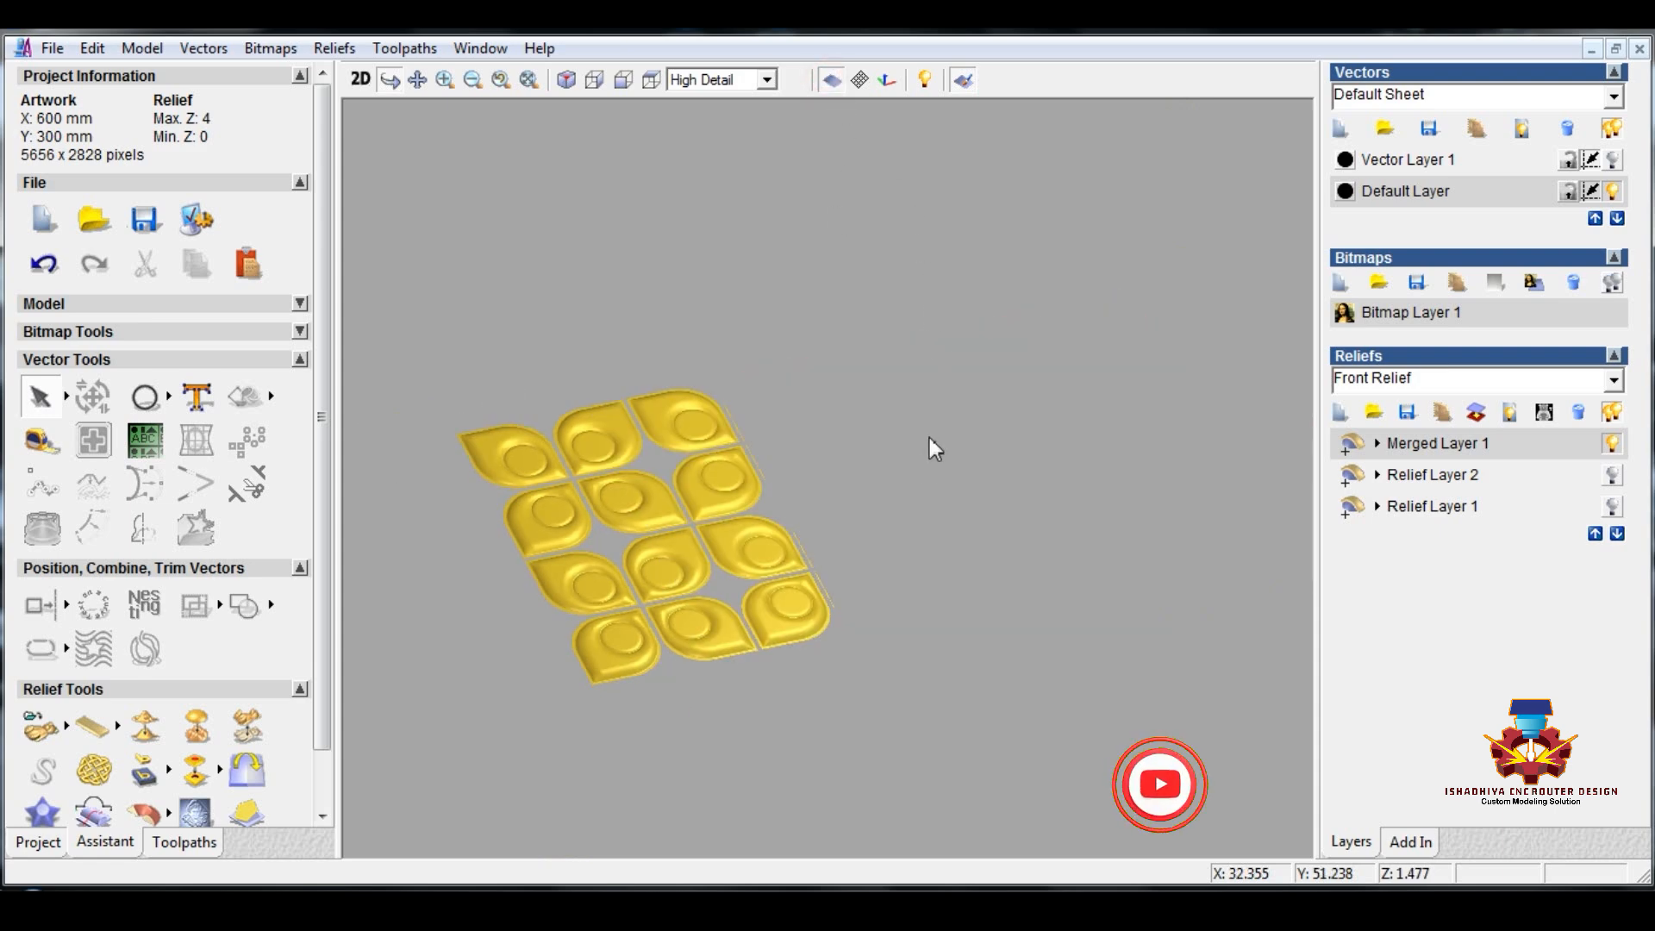
scroll(923, 463, "up", 2)
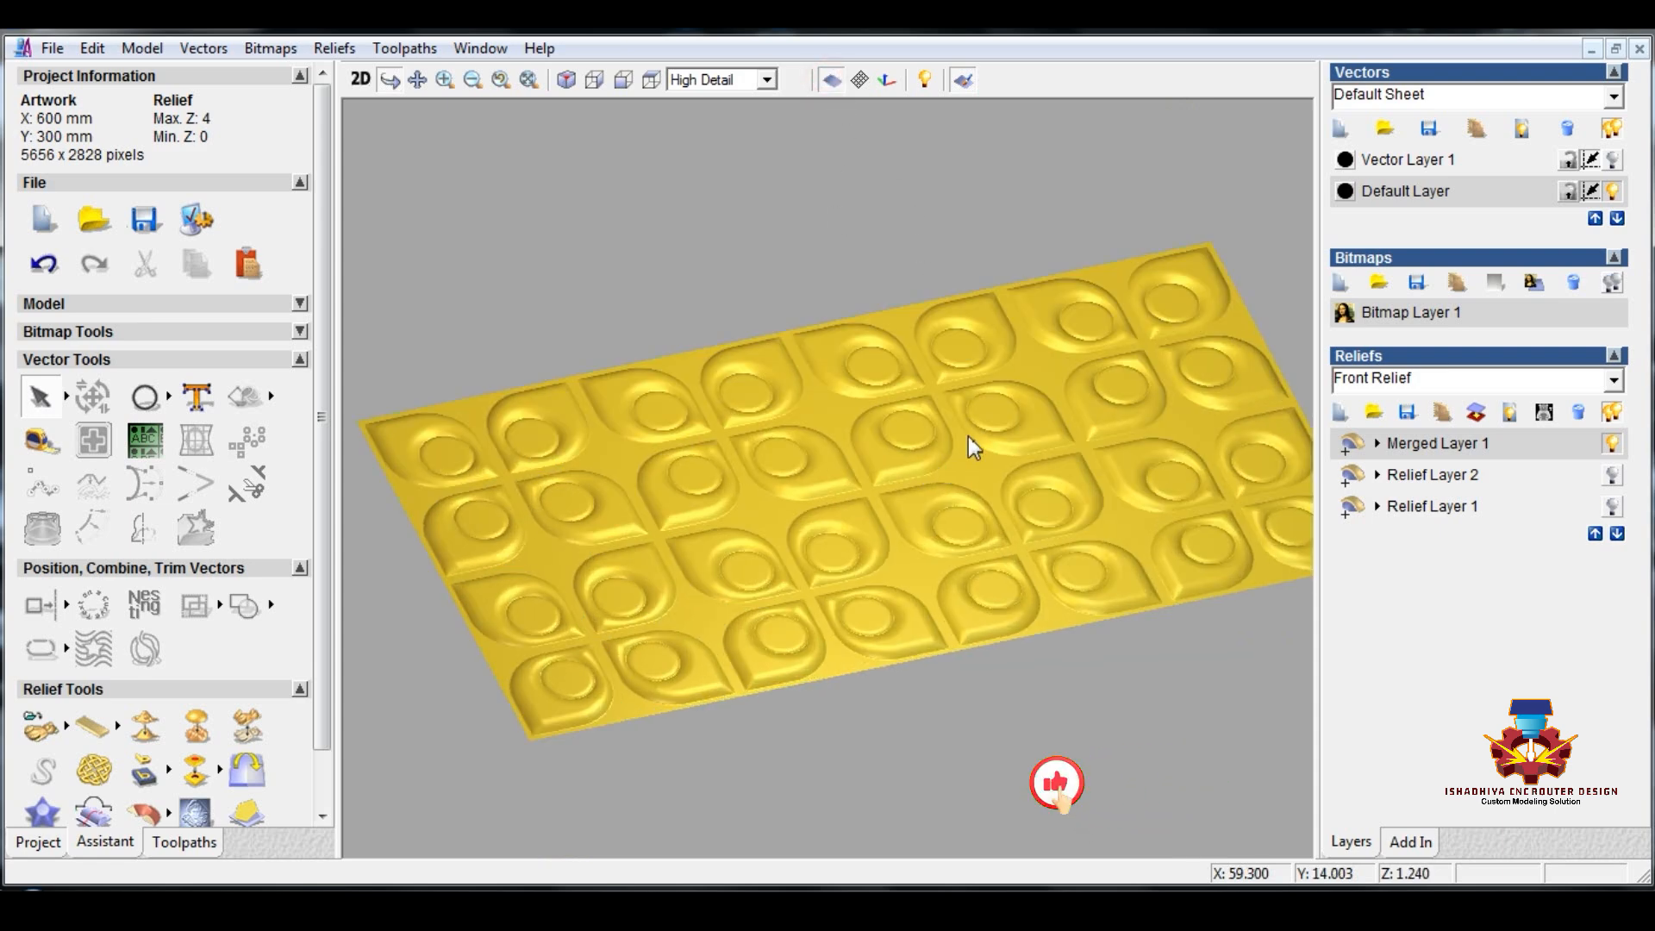
- Inspect the leaf and circle details of the finished relief up close in 3D
middle_click_drag(969, 436, 875, 413)
left_click_drag(806, 525, 832, 543)
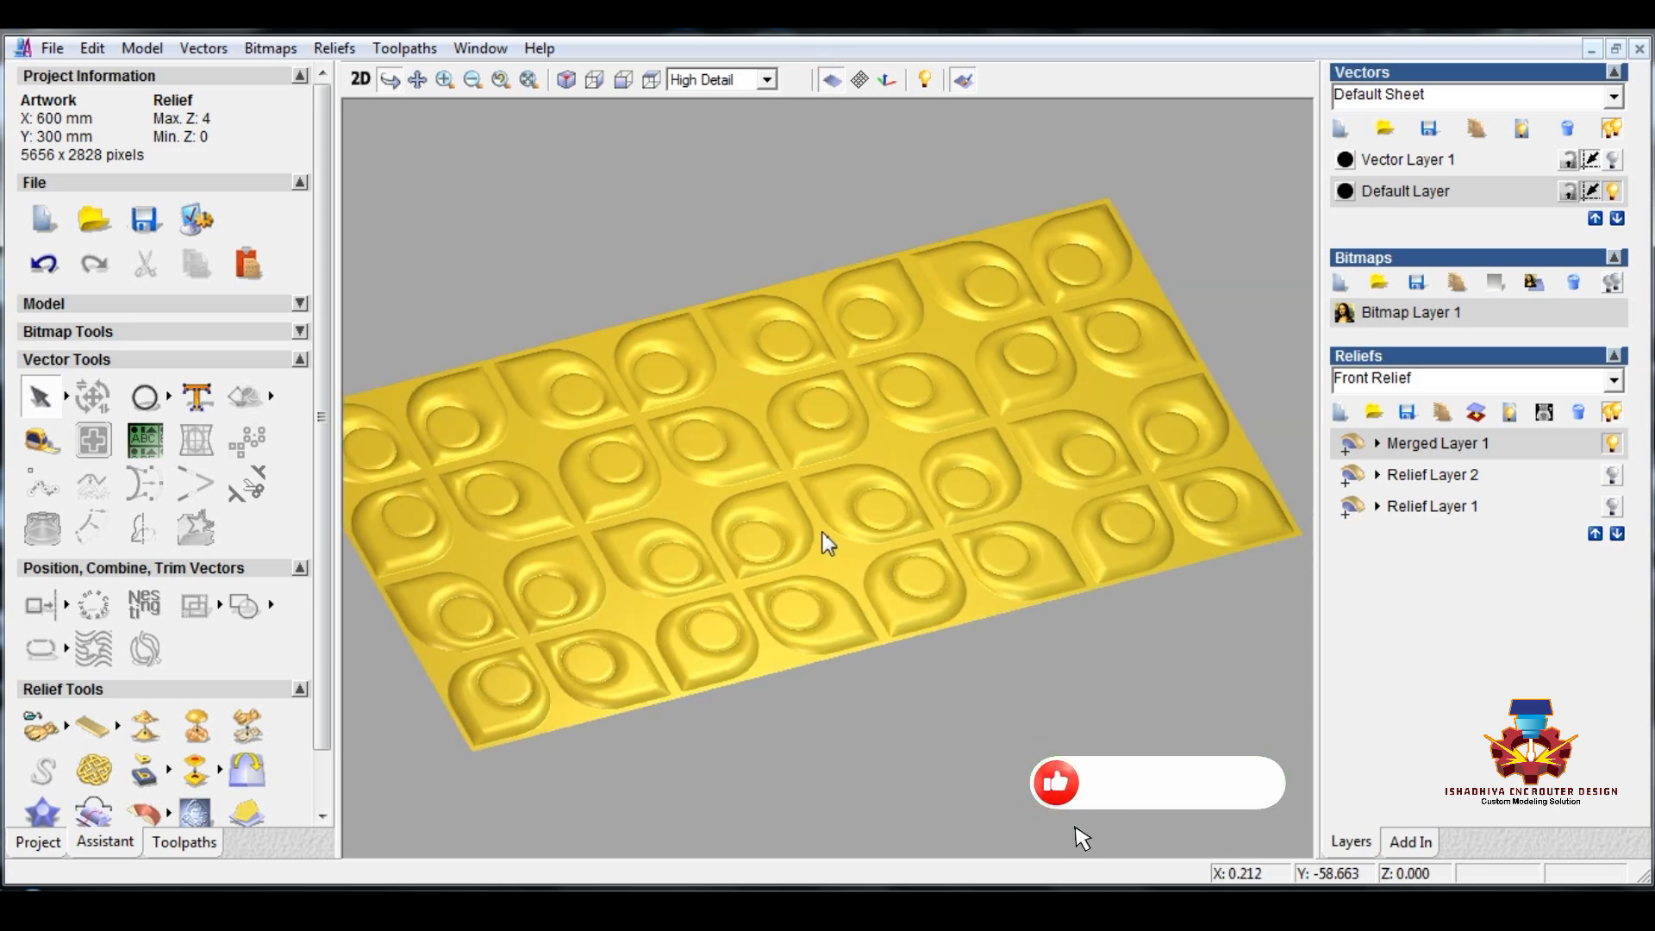
scroll(830, 517, "up", 2)
left_click_drag(857, 484, 800, 437)
scroll(842, 557, "up", 2)
left_click_drag(841, 557, 779, 555)
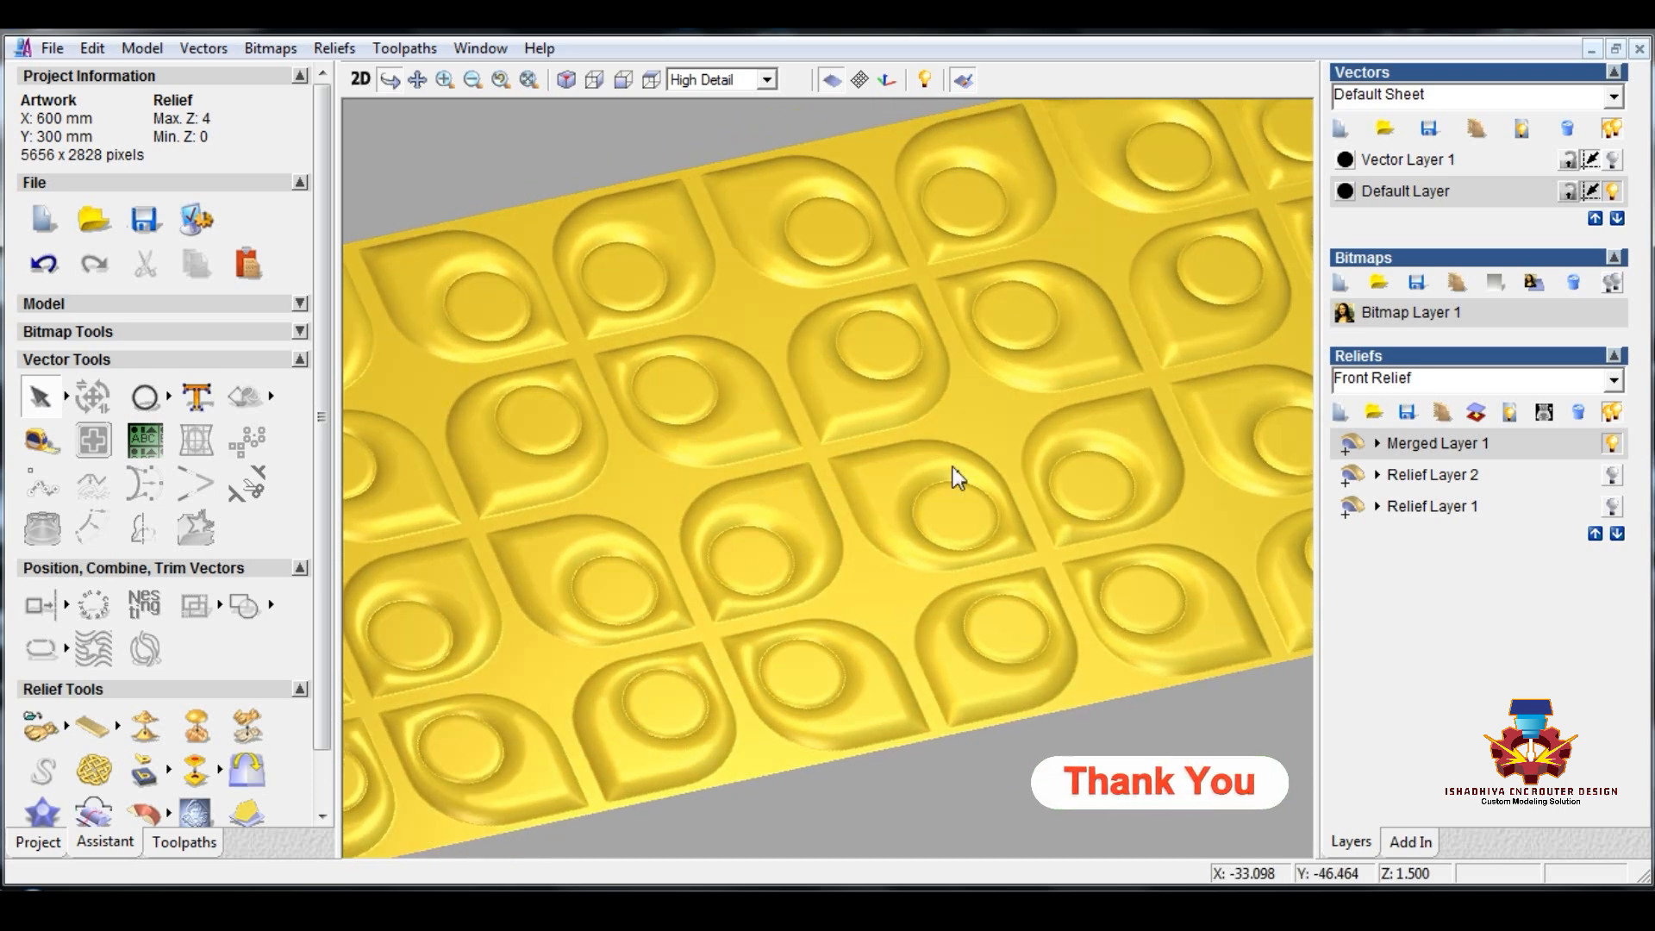
scroll(959, 479, "down", 4)
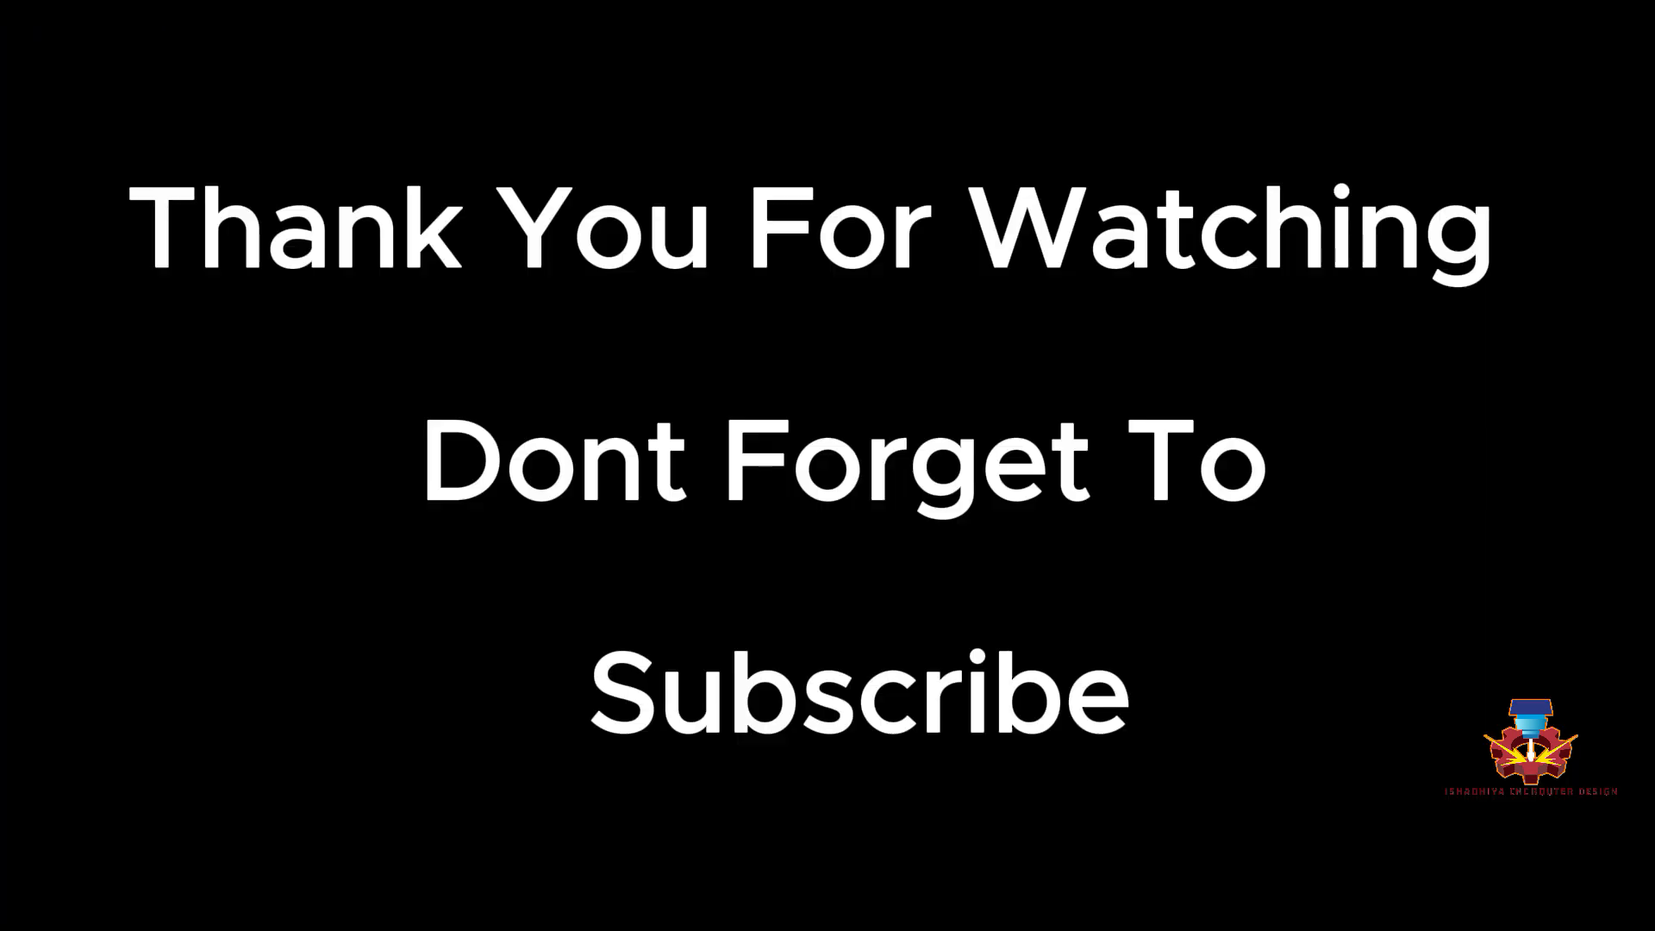